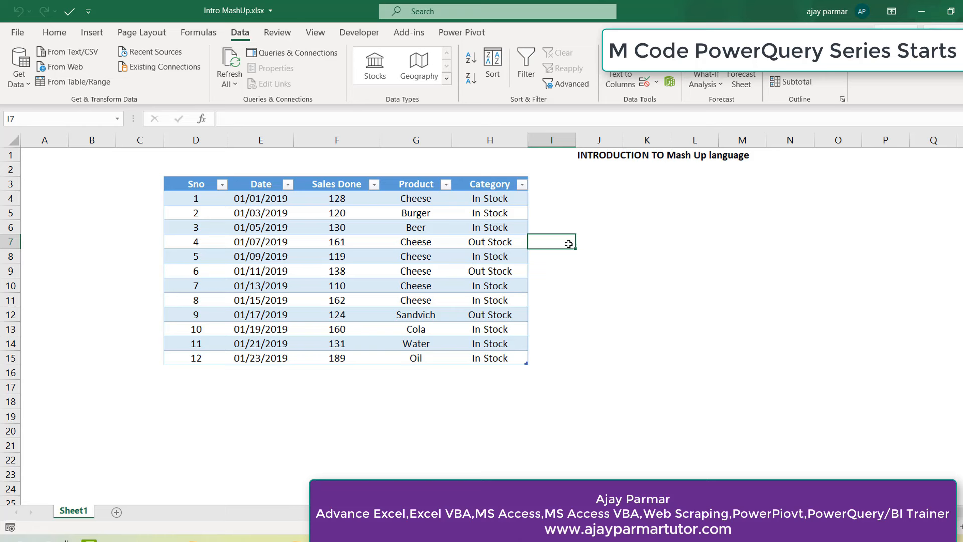
- Enter "m" in cell K4 and "m code" in cell L4
{"action": "left_click", "coordinate": [621, 201]}
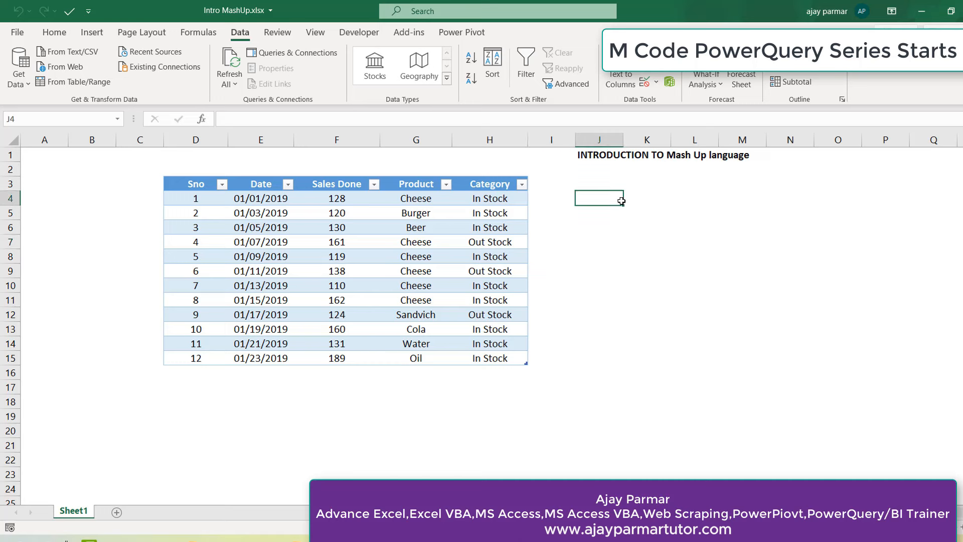
{"action": "key", "text": "Right"}
{"action": "type", "text": "m"}
{"action": "key", "text": "Tab"}
{"action": "type", "text": "m"}
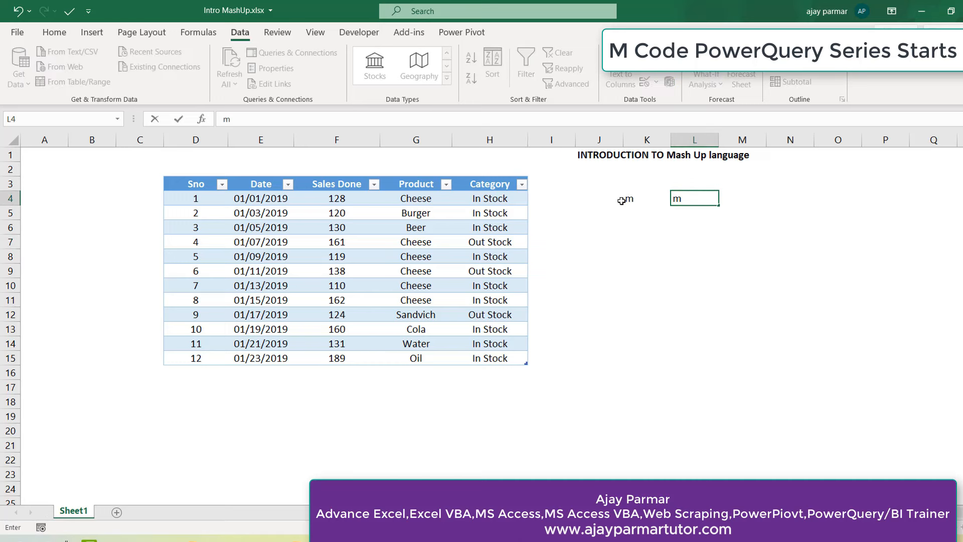
{"action": "type", "text": " code"}
{"action": "key", "text": "Return"}
- Enter "use of m functions" in cell L5 and clear the stray "m" from cell K4
{"action": "type", "text": "m"}
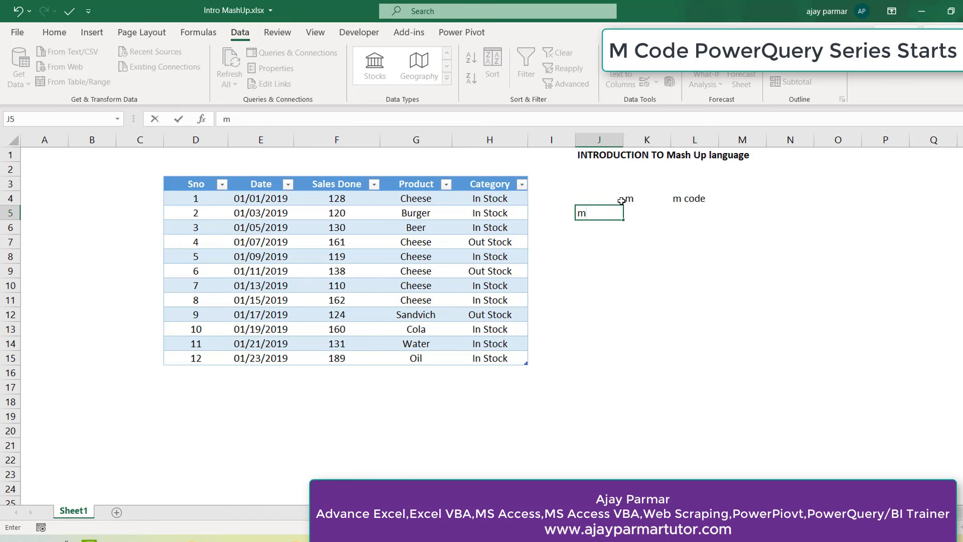
{"action": "key", "text": "BackSpace"}
{"action": "key", "text": "Right"}
{"action": "key", "text": "Right"}
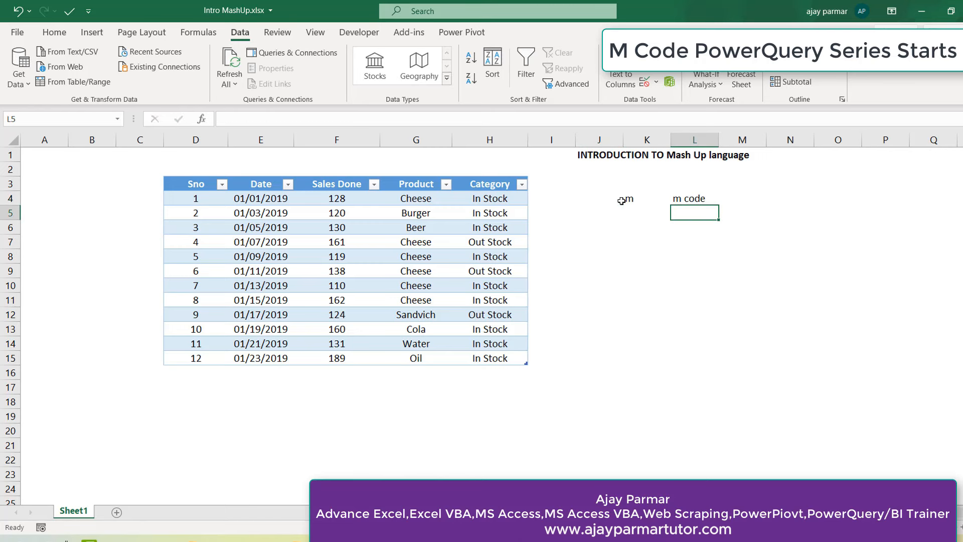
{"action": "type", "text": "use of "}
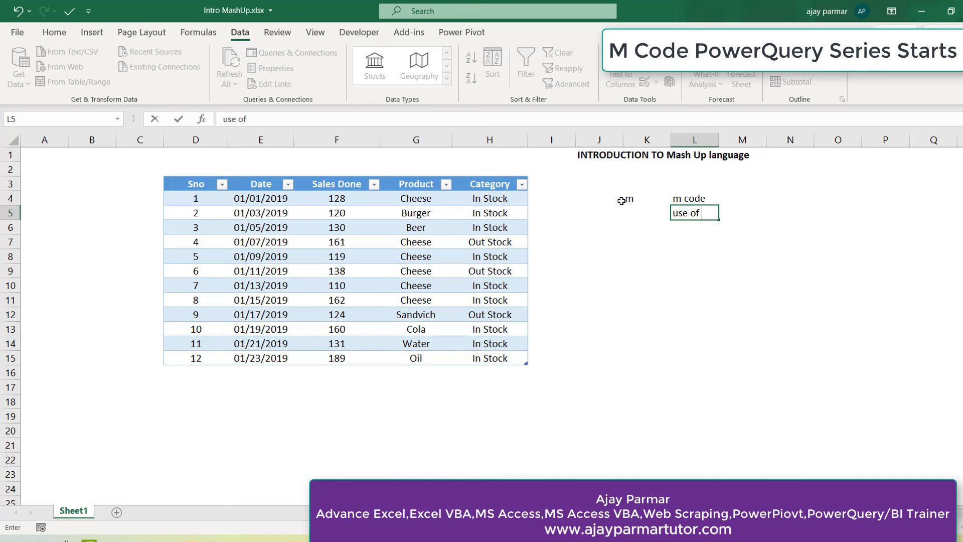
{"action": "type", "text": "m functions"}
{"action": "key", "text": "Return"}
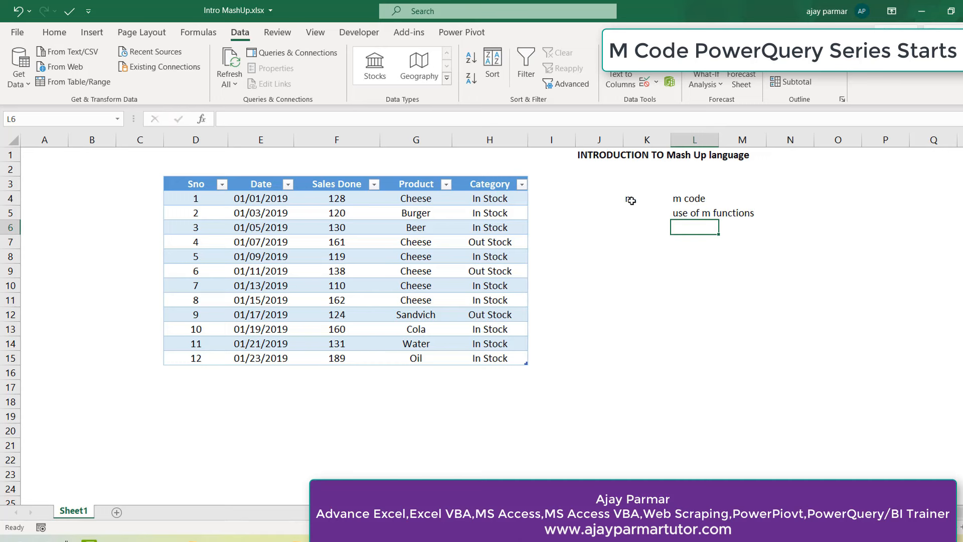
{"action": "left_click", "coordinate": [631, 201]}
{"action": "key", "text": "Delete"}
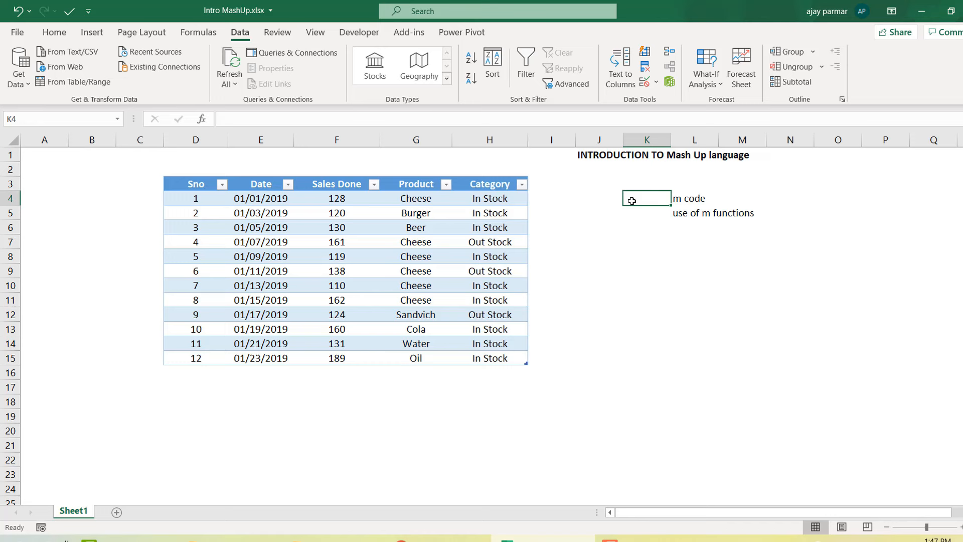
- Add the notes "why M code" in cell K8 and "what is the benefit" in cell K9
{"action": "left_click", "coordinate": [655, 262]}
{"action": "type", "text": "why "}
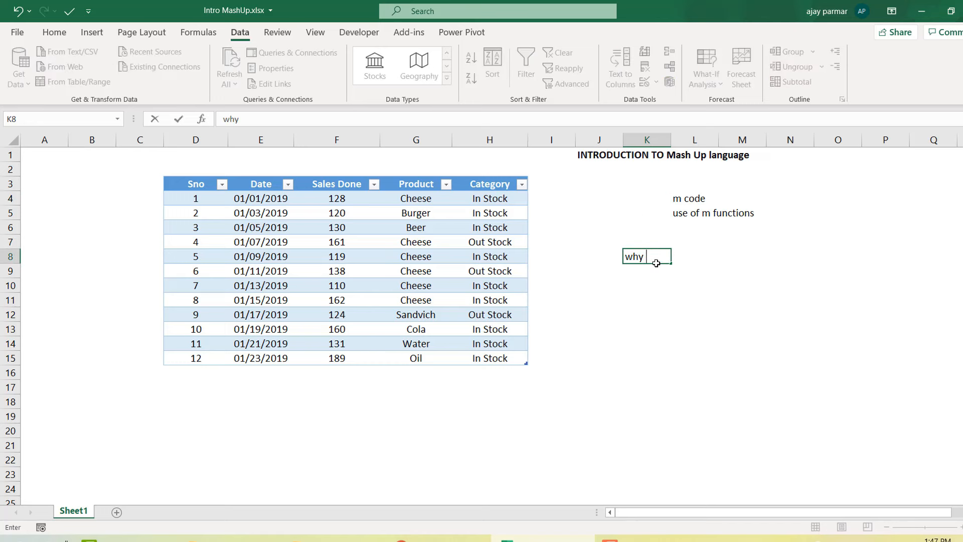
{"action": "type", "text": "M code"}
{"action": "key", "text": "Return"}
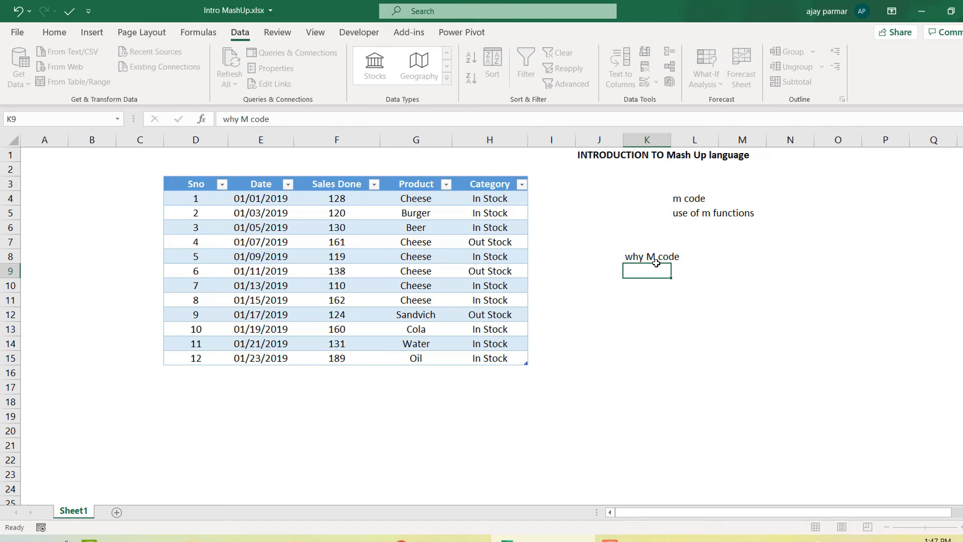
{"action": "type", "text": "what"}
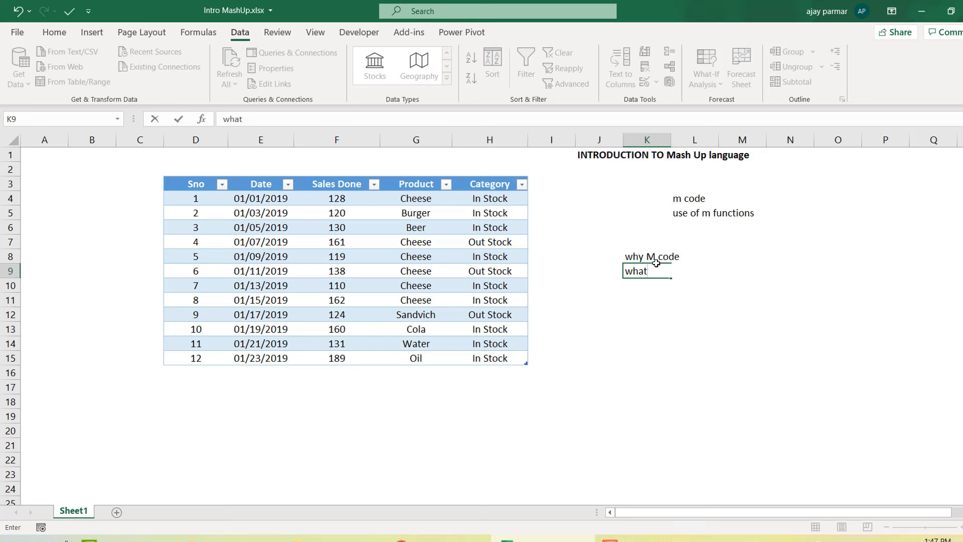
{"action": "type", "text": " is the benefit"}
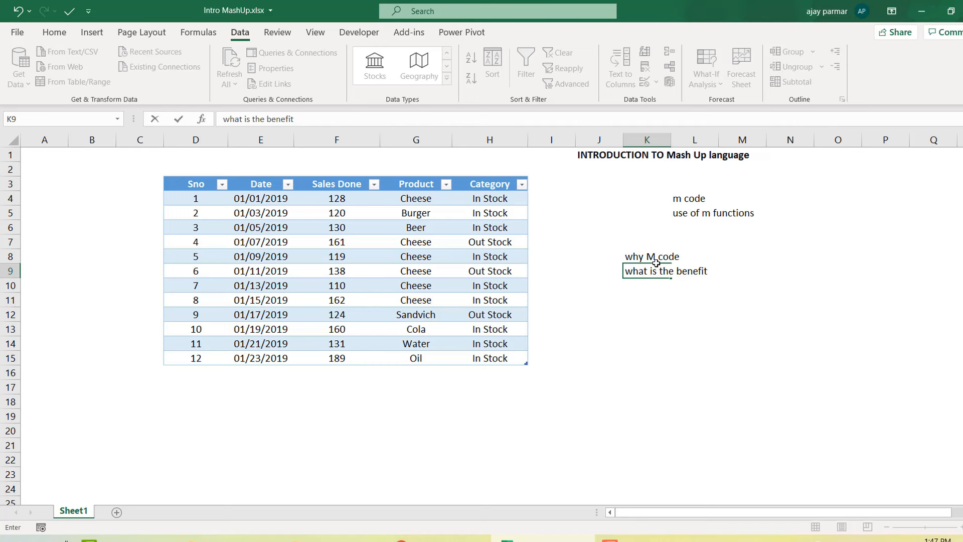
{"action": "key", "text": "Return"}
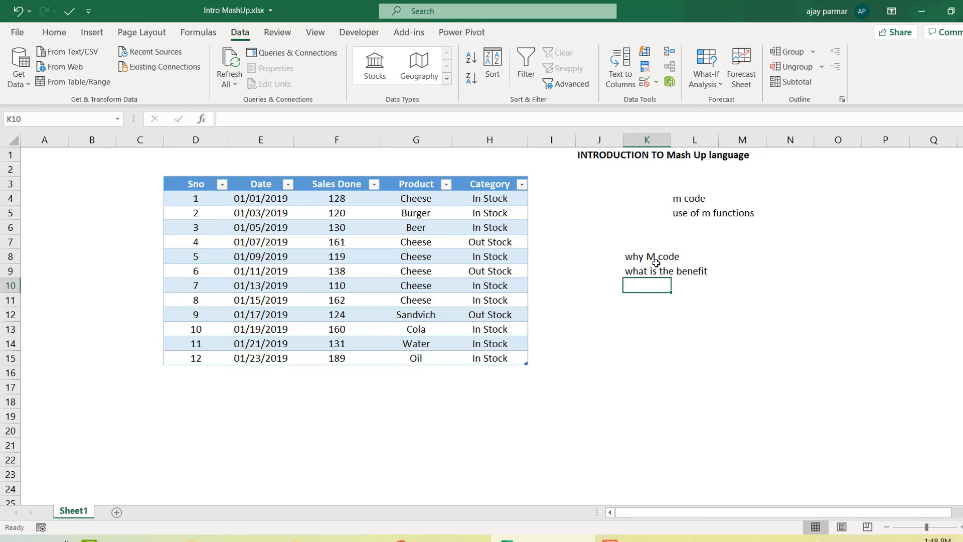
- Enter the note "Data structure/refine" in cell K11
{"action": "left_click", "coordinate": [653, 300]}
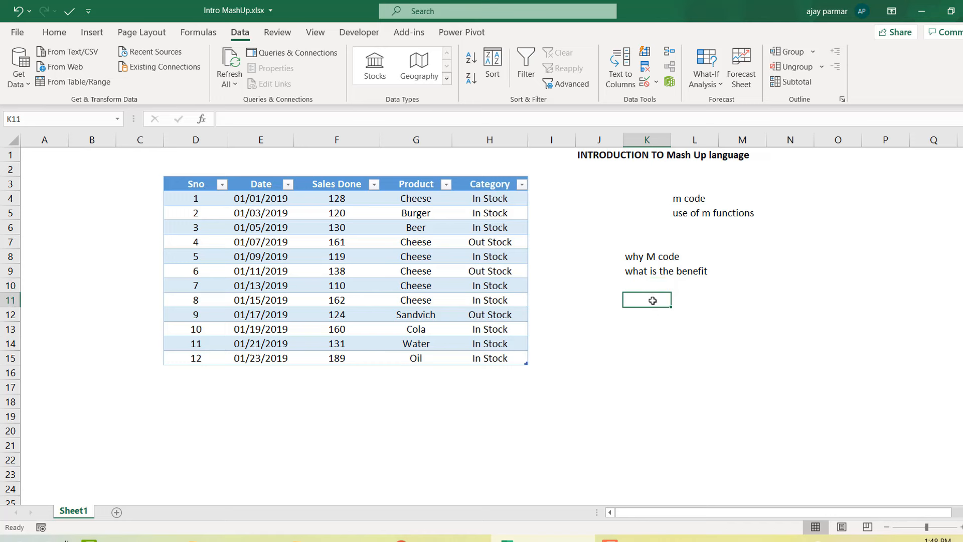
{"action": "type", "text": "Data "}
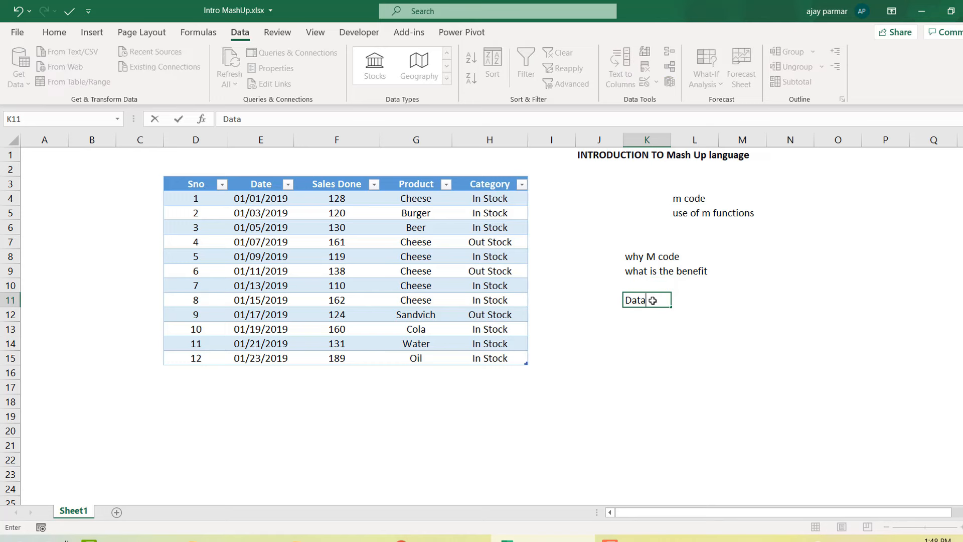
{"action": "type", "text": "structure/ref"}
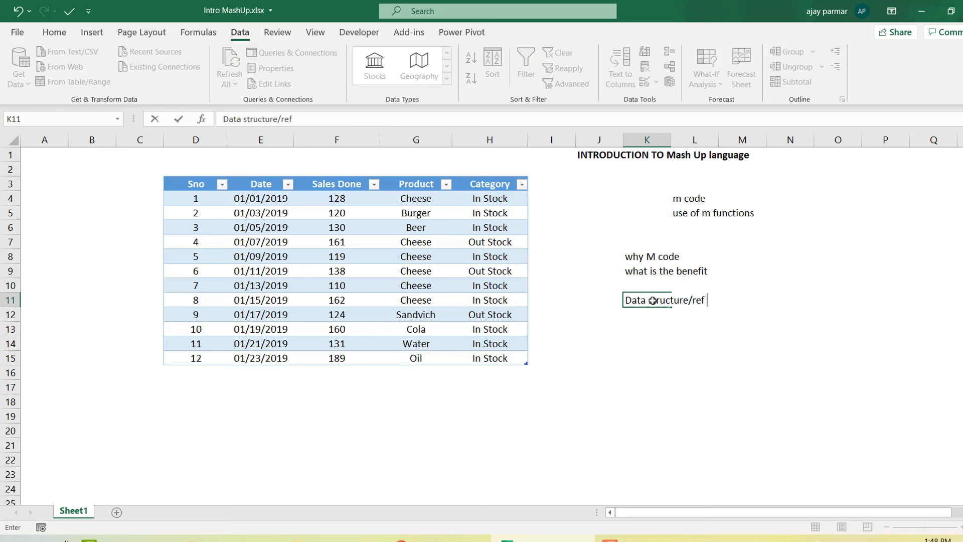
{"action": "type", "text": "ine"}
{"action": "key", "text": "Return"}
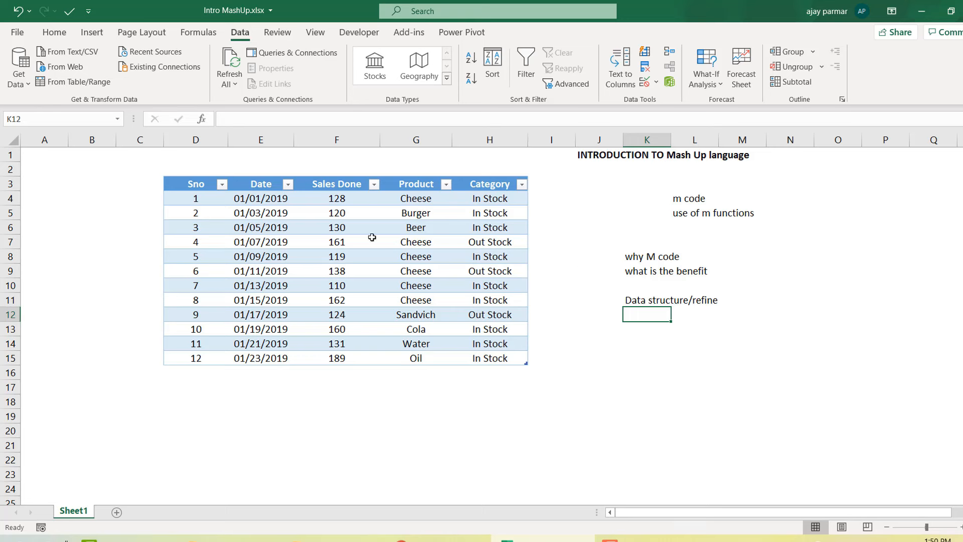
- Open the Visual Basic editor and insert a new standard module in the workbook's project
{"action": "left_click", "coordinate": [313, 243]}
{"action": "left_click", "coordinate": [276, 232]}
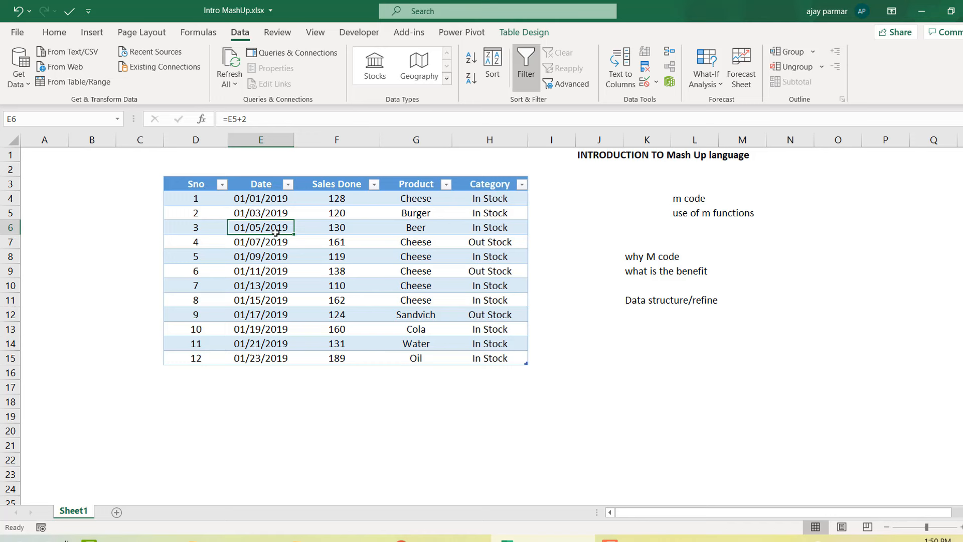
{"action": "left_click", "coordinate": [367, 33]}
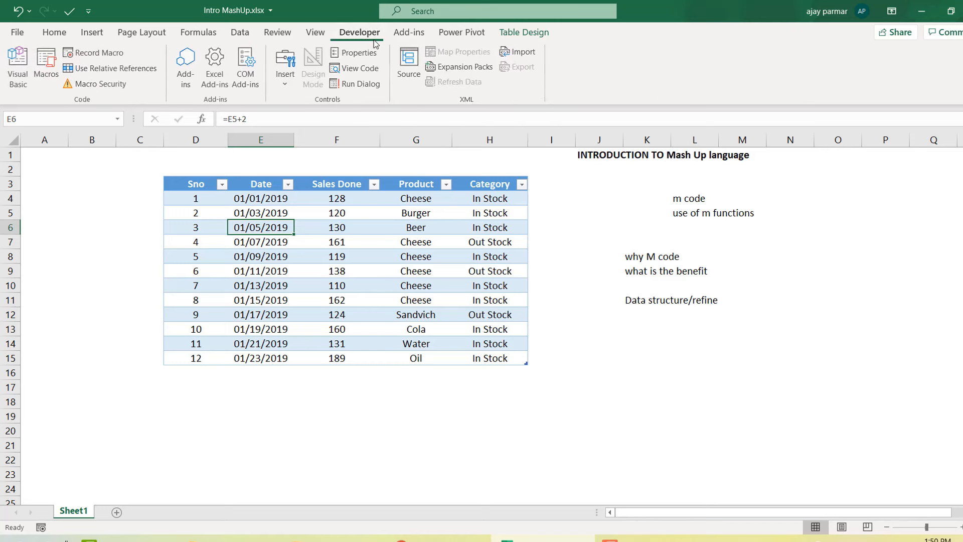
{"action": "left_click", "coordinate": [20, 69]}
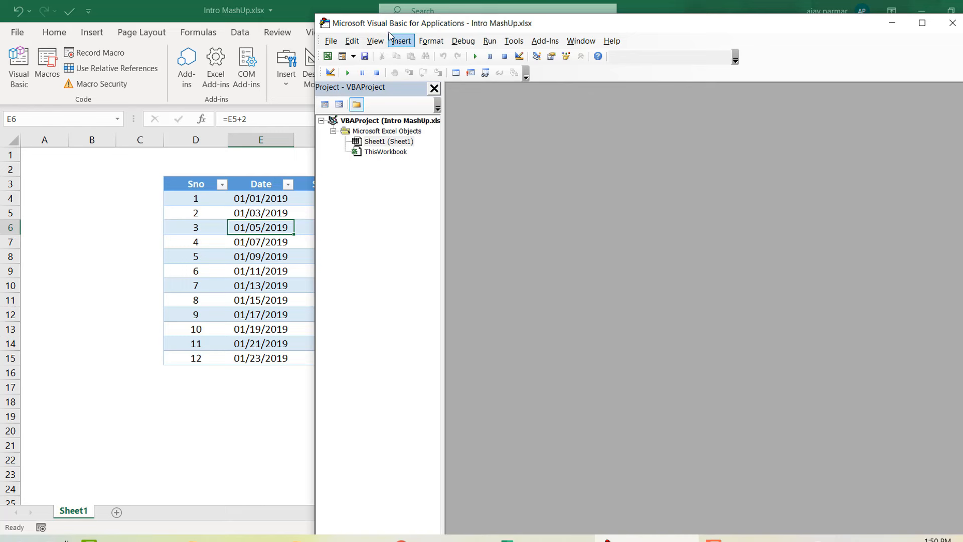
{"action": "left_click", "coordinate": [401, 41]}
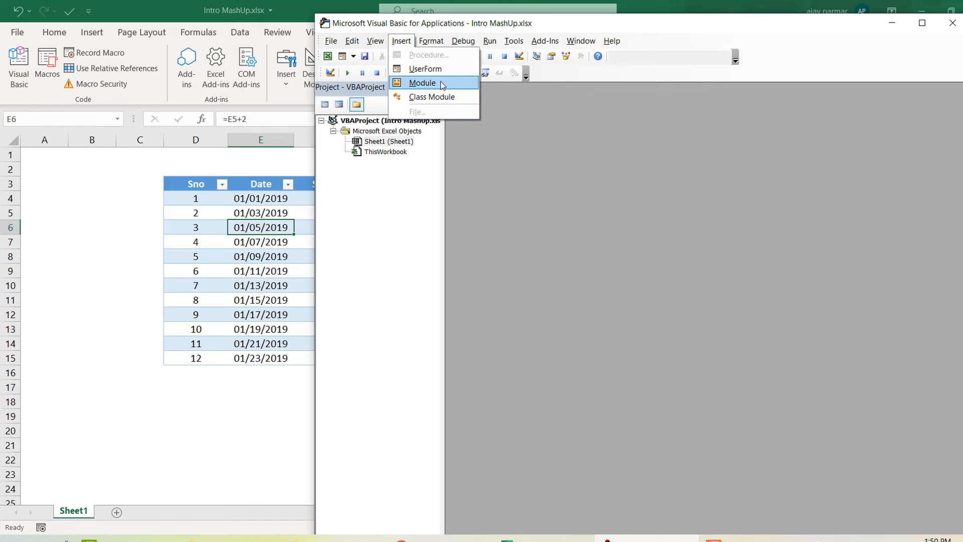
{"action": "left_click", "coordinate": [441, 81]}
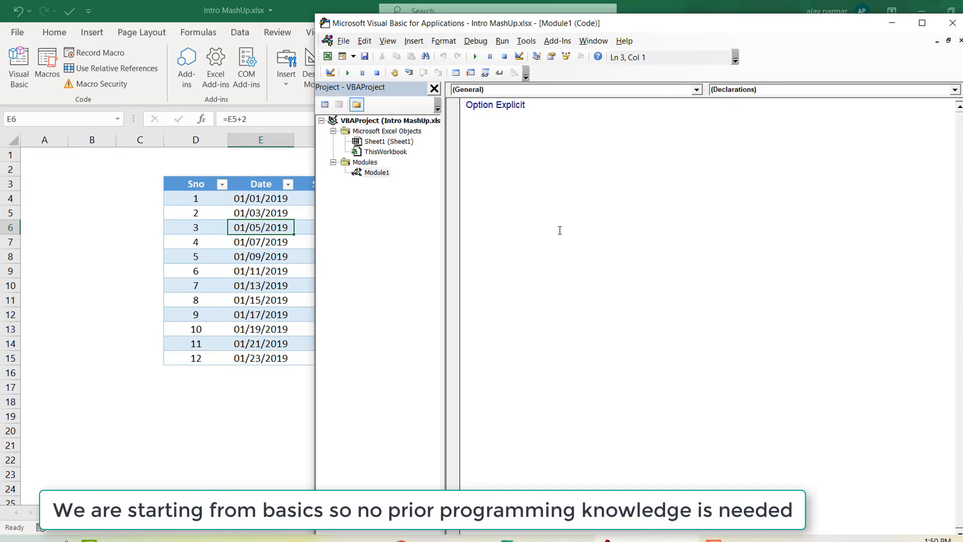
{"action": "type", "text": "Ihjljlkl"}
{"action": "key", "text": "Return"}
{"action": "type", "text": "kljljlkjl"}
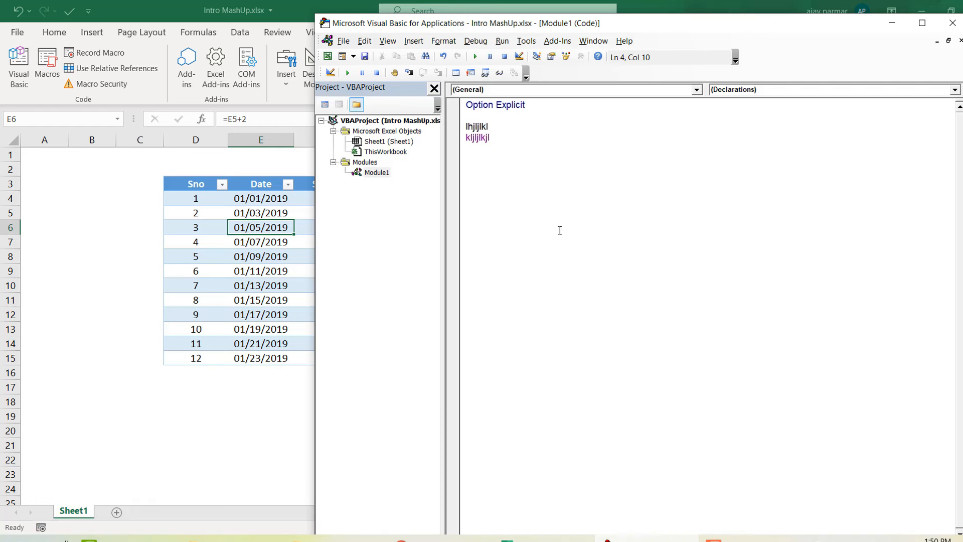
{"action": "key", "text": "BackSpace"}
{"action": "key", "text": "BackSpace"}
{"action": "key", "text": "BackSpace"}
{"action": "key", "text": "BackSpace"}
{"action": "key", "text": "BackSpace"}
{"action": "key", "text": "BackSpace"}
{"action": "key", "text": "BackSpace"}
{"action": "key", "text": "BackSpace"}
{"action": "key", "text": "BackSpace"}
{"action": "key", "text": "BackSpace"}
{"action": "key", "text": "BackSpace"}
{"action": "key", "text": "BackSpace"}
{"action": "key", "text": "BackSpace"}
{"action": "key", "text": "BackSpace"}
{"action": "key", "text": "BackSpace"}
{"action": "key", "text": "BackSpace"}
{"action": "key", "text": "BackSpace"}
{"action": "key", "text": "BackSpace"}
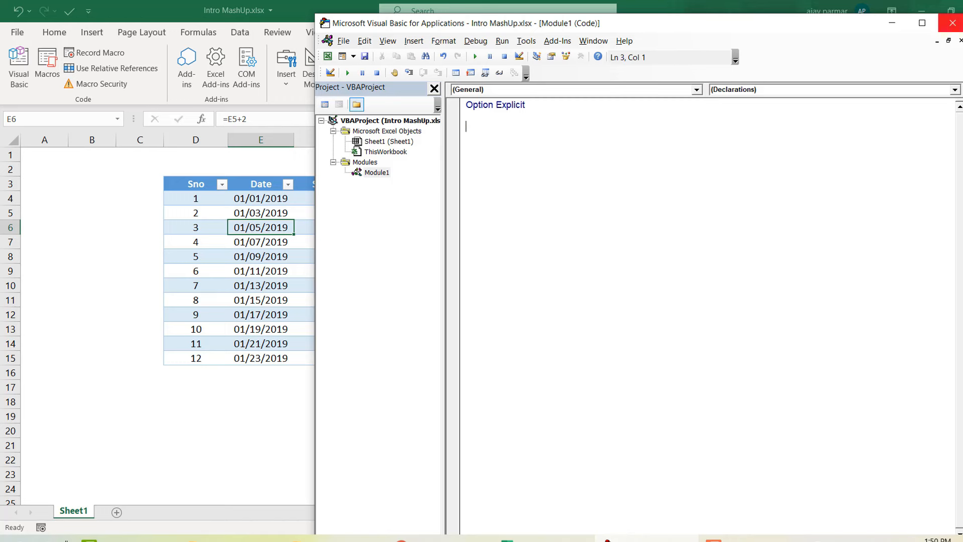
- Close the Visual Basic editor and display the sales table's design settings to check its table name
{"action": "left_click", "coordinate": [959, 23]}
{"action": "left_click", "coordinate": [301, 272]}
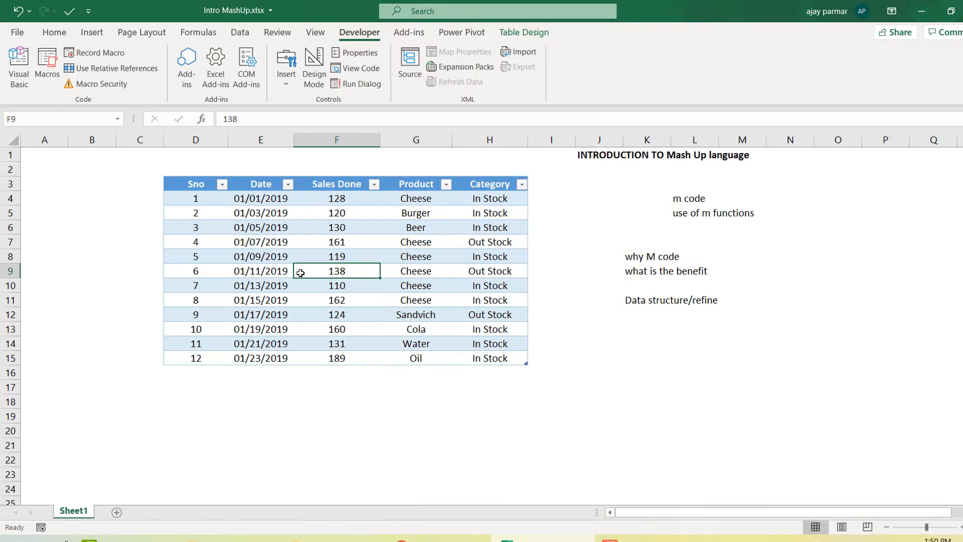
{"action": "left_click", "coordinate": [241, 32]}
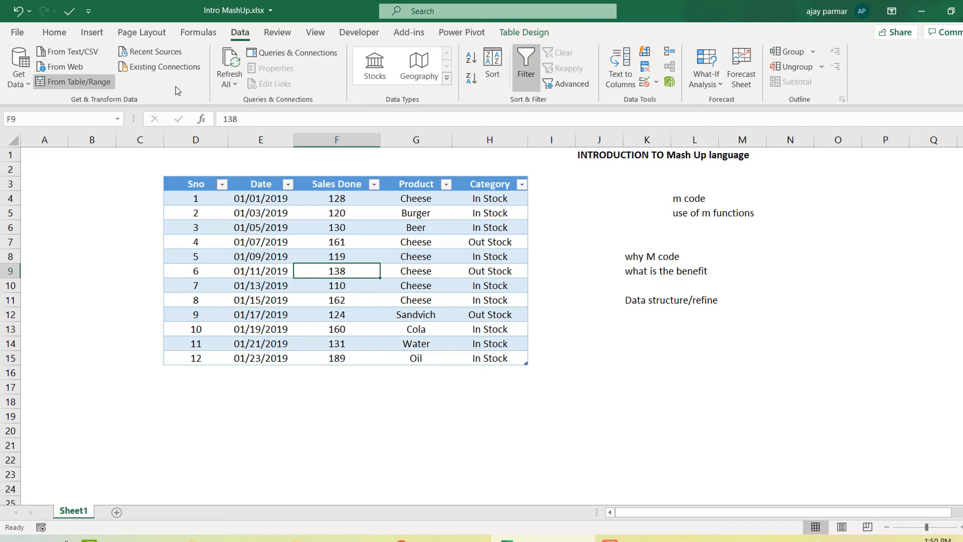
{"action": "left_click", "coordinate": [526, 36]}
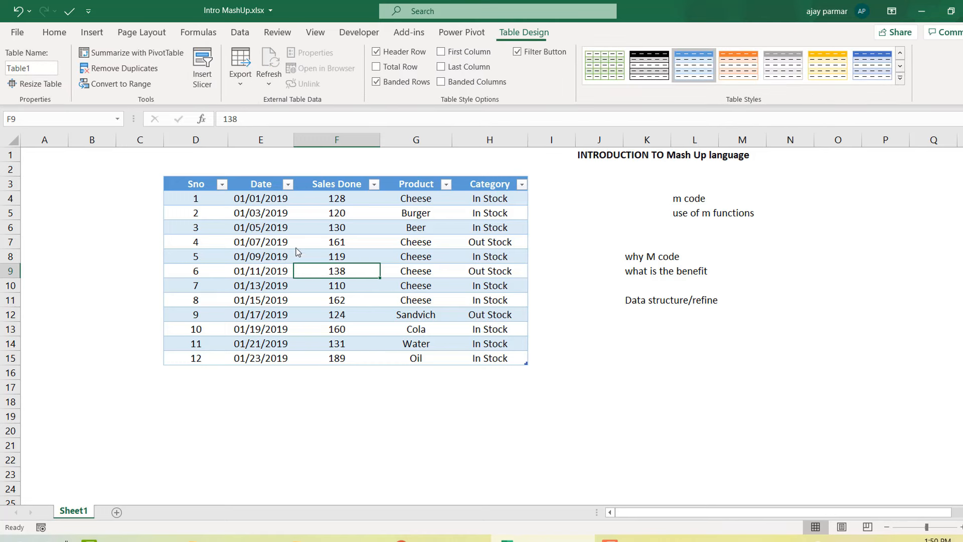
- Load the sales table from the worksheet into the Power Query Editor
{"action": "left_click", "coordinate": [283, 231]}
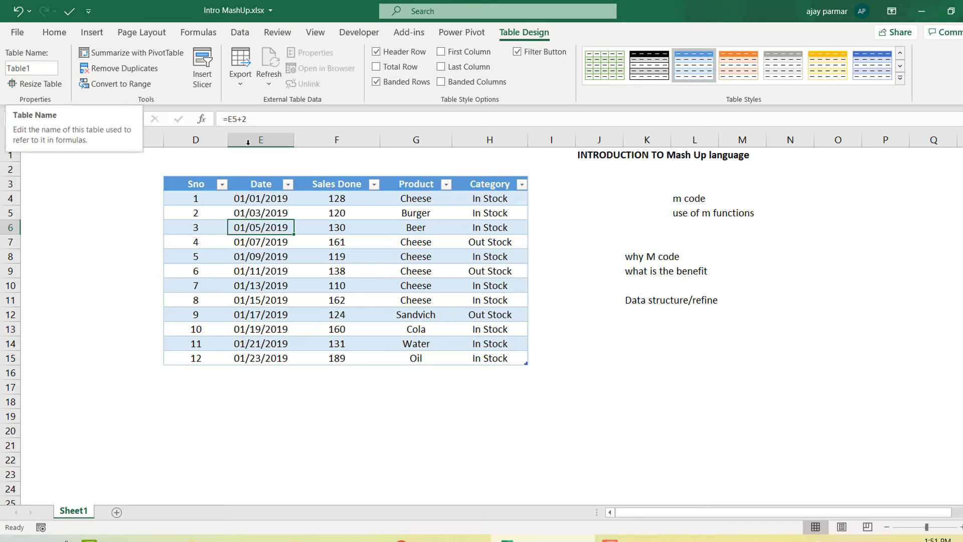
{"action": "left_click", "coordinate": [240, 33]}
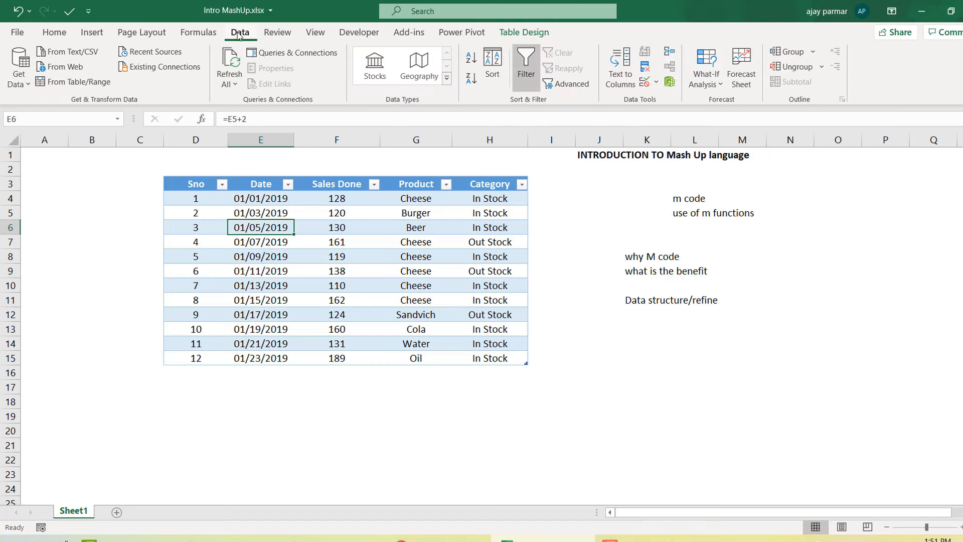
{"action": "left_click", "coordinate": [79, 81]}
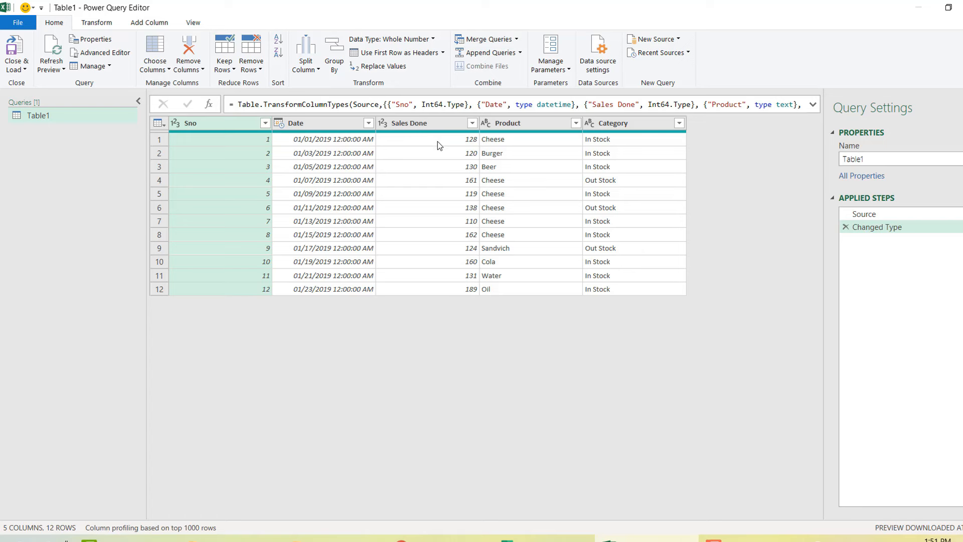
- Examine the Product and Category columns and compare the formulas of the Source and Changed Type steps
{"action": "left_click", "coordinate": [528, 123]}
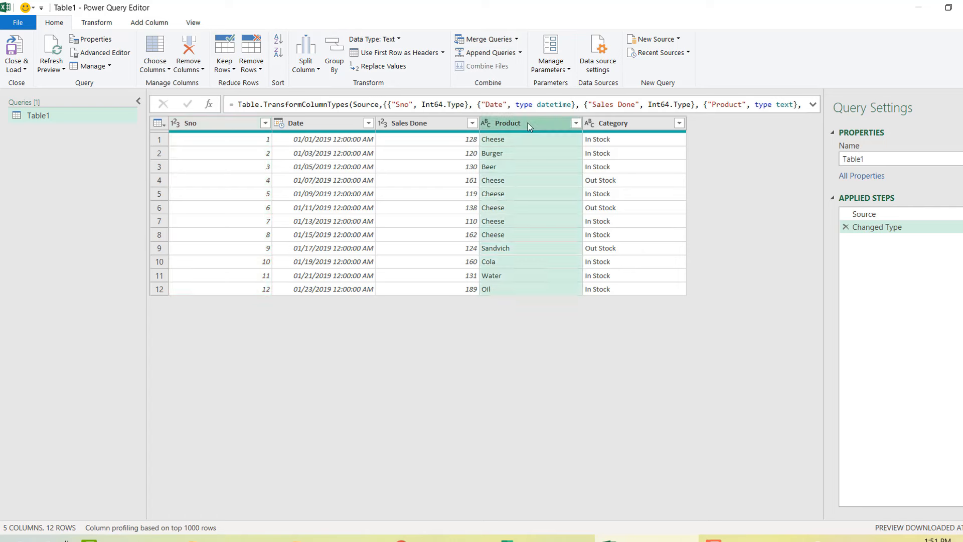
{"action": "left_click", "coordinate": [639, 124]}
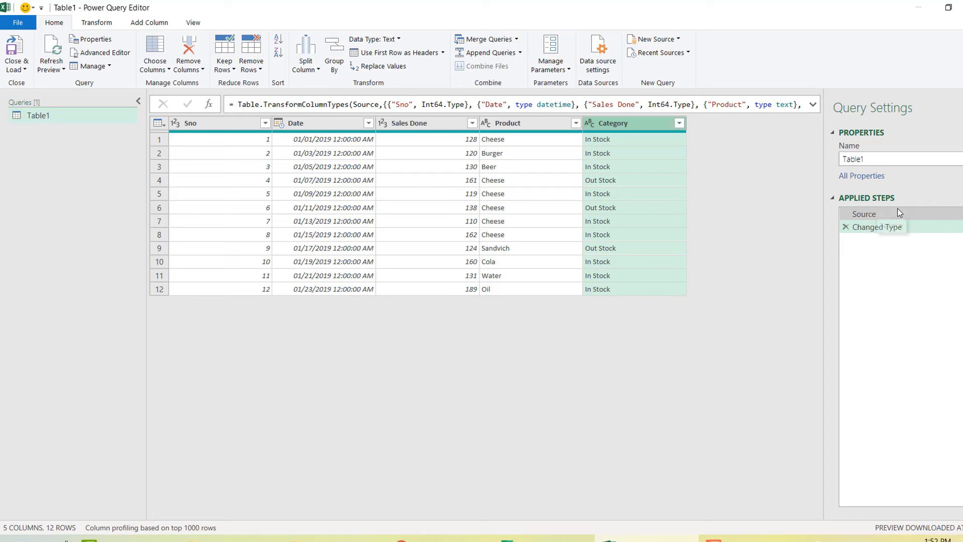
{"action": "left_click", "coordinate": [883, 213]}
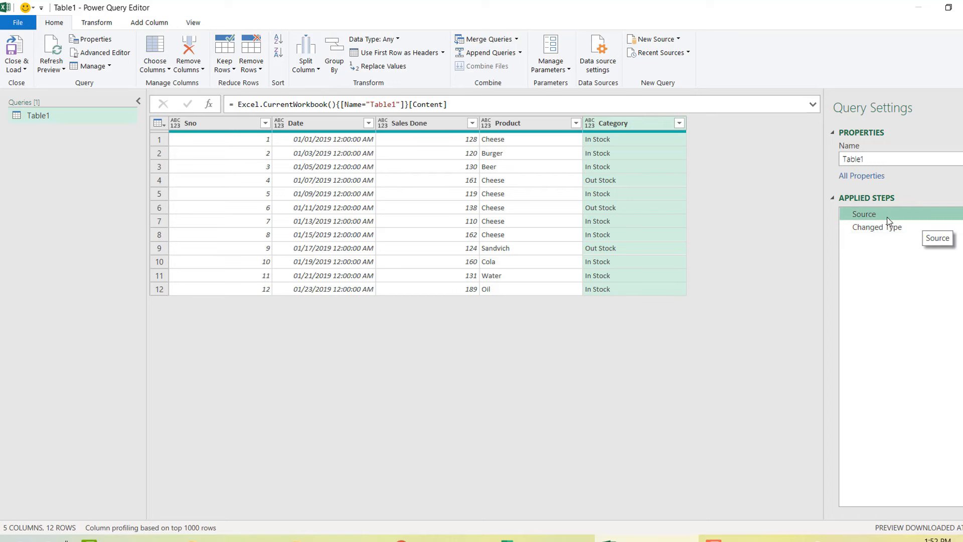
{"action": "left_click", "coordinate": [883, 227]}
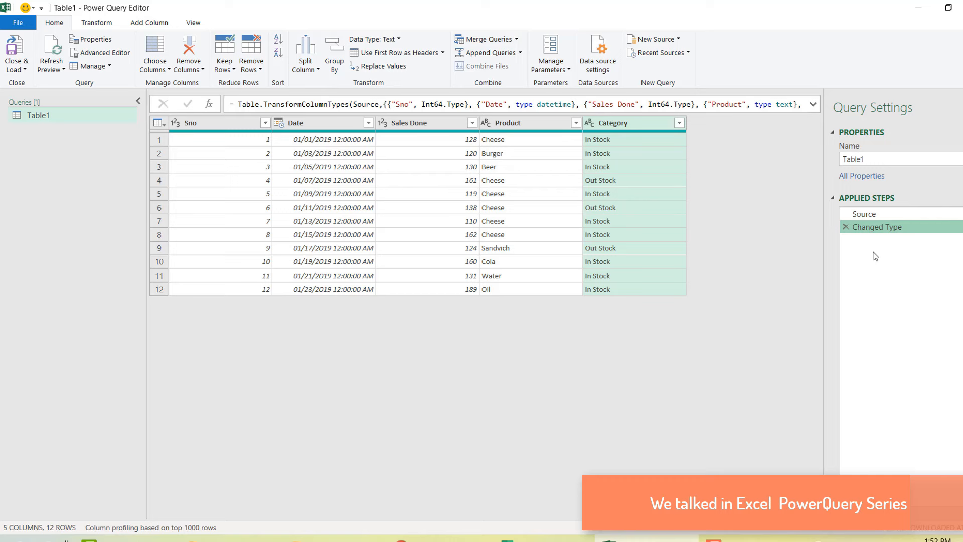
{"action": "left_click", "coordinate": [875, 214]}
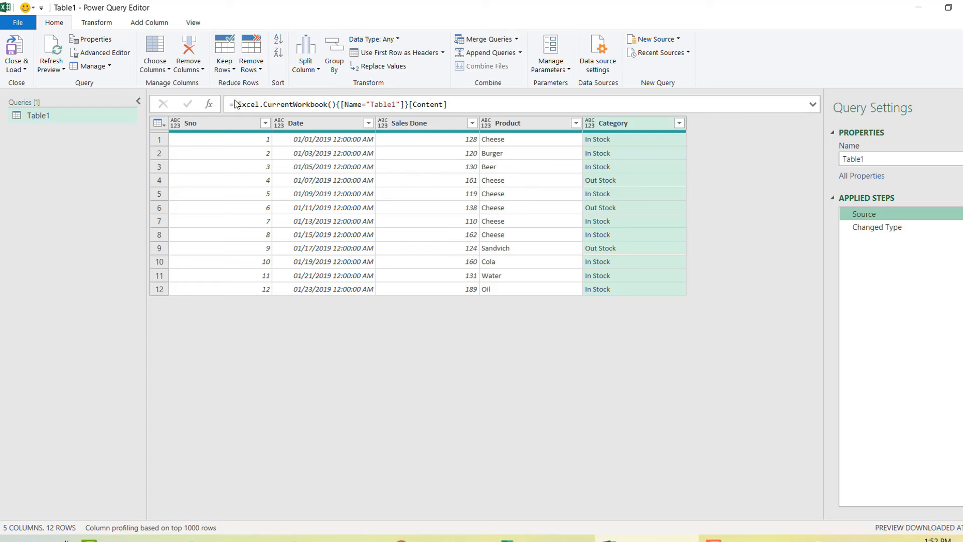
- Open the Advanced Editor for the Table1 query and widen its window to show the full M code lines
{"action": "left_click", "coordinate": [192, 22]}
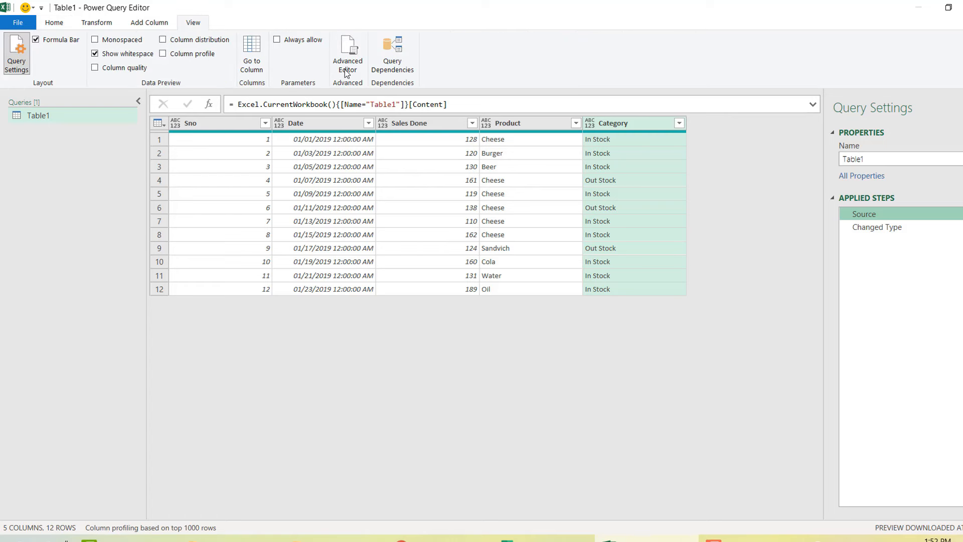
{"action": "left_click", "coordinate": [351, 55]}
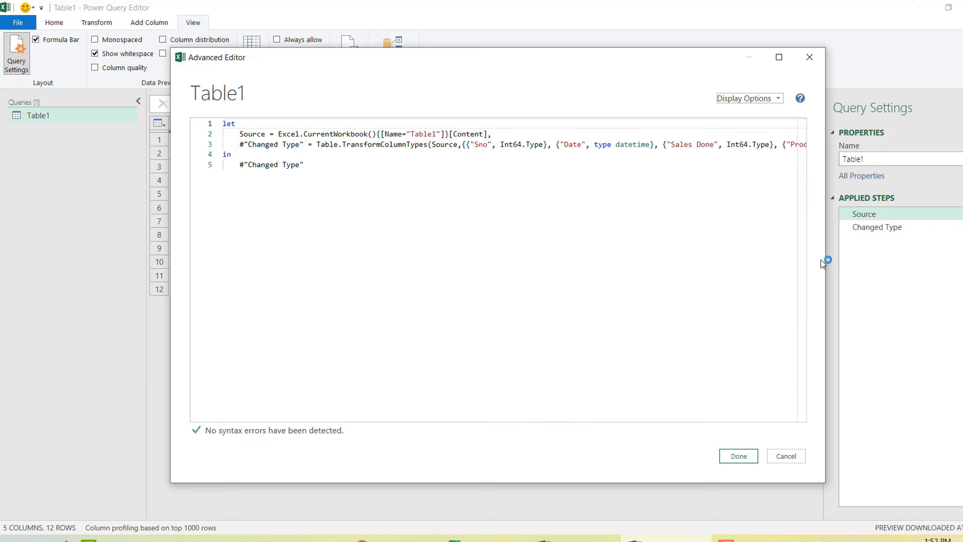
{"action": "left_click_drag", "start_coordinate": [825, 266], "coordinate": [962, 266]}
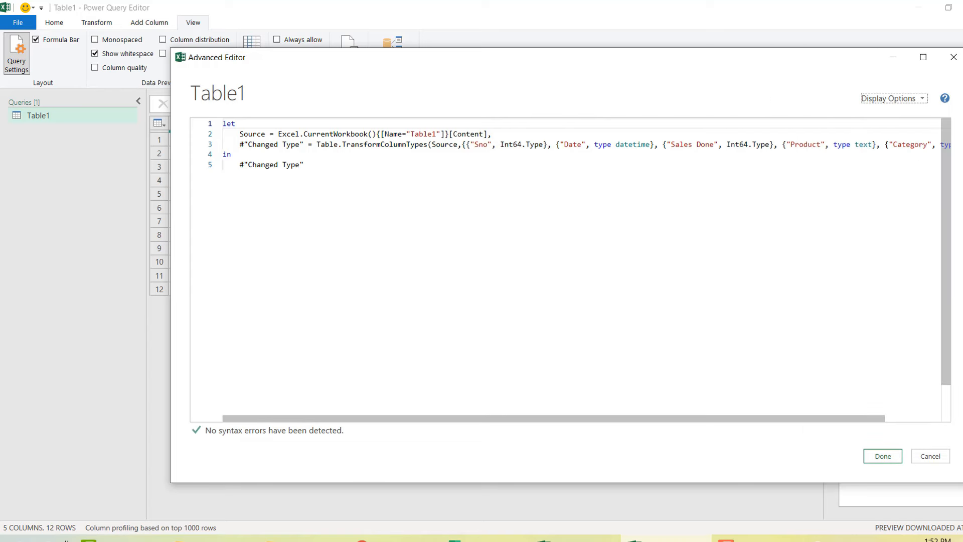
{"action": "left_click_drag", "start_coordinate": [518, 64], "coordinate": [550, 71]}
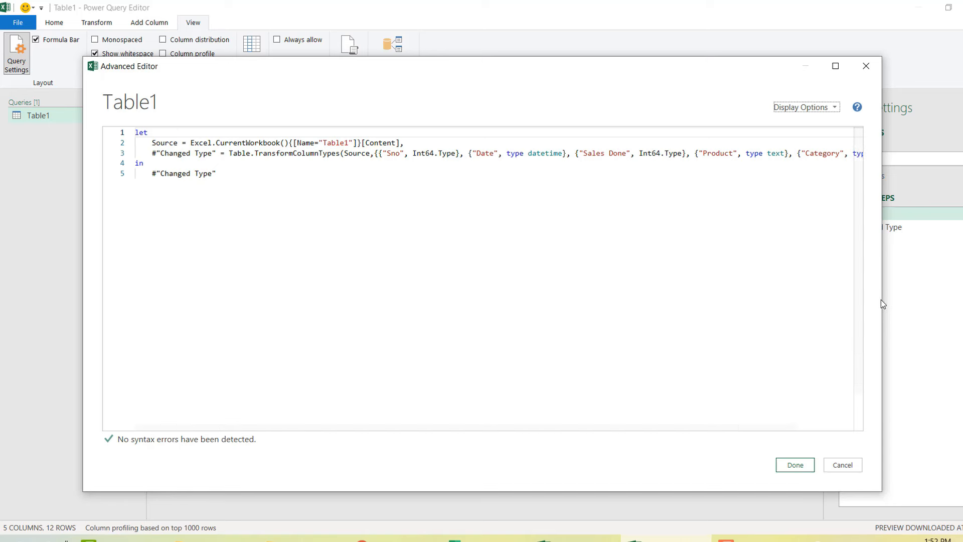
{"action": "left_click_drag", "start_coordinate": [881, 299], "coordinate": [960, 301]}
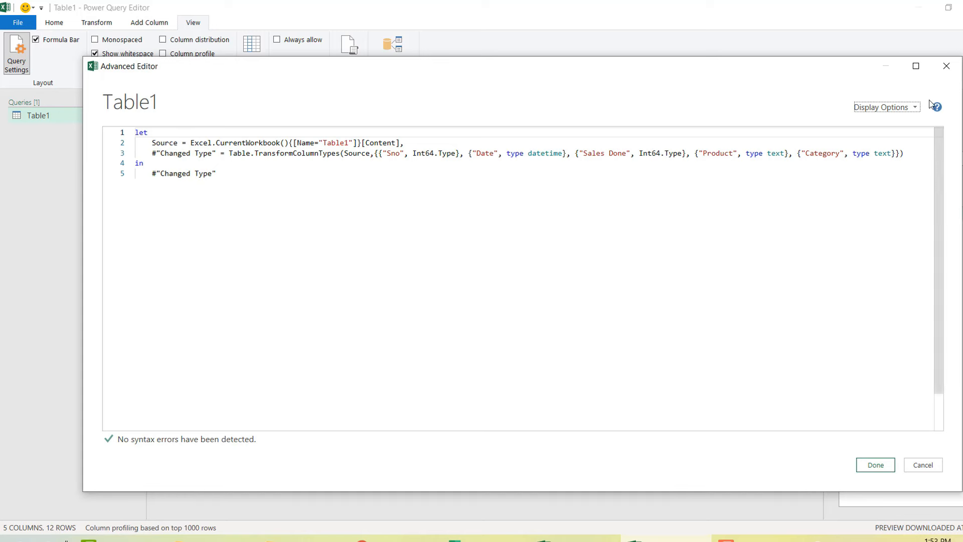
- View the Advanced Editor's display options and place the cursor at the end of the "in" line
{"action": "left_click", "coordinate": [916, 107]}
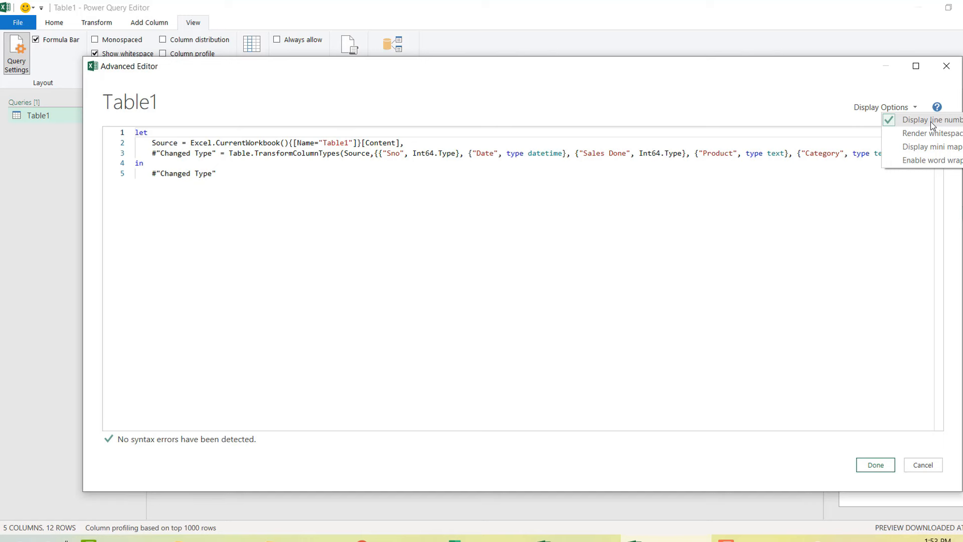
{"action": "left_click", "coordinate": [314, 188]}
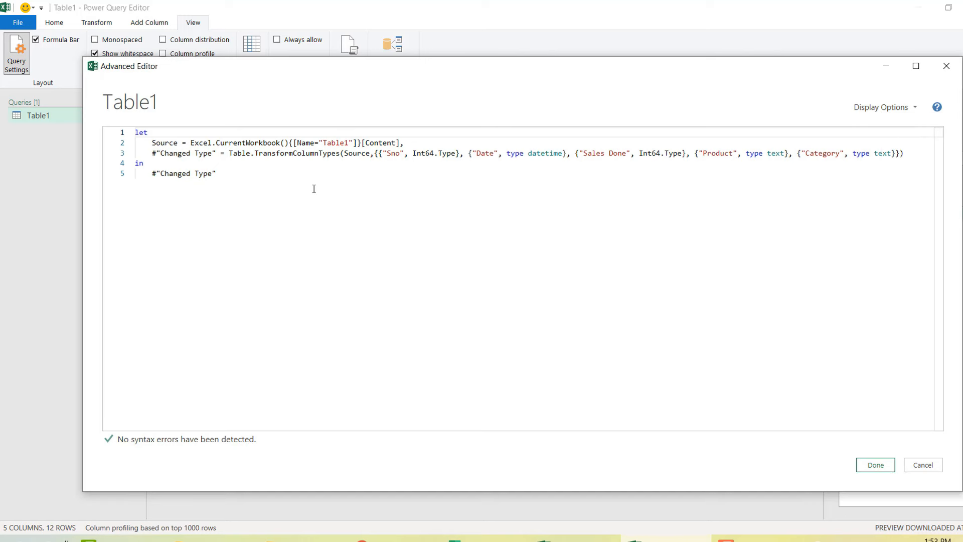
{"action": "left_click", "coordinate": [250, 164]}
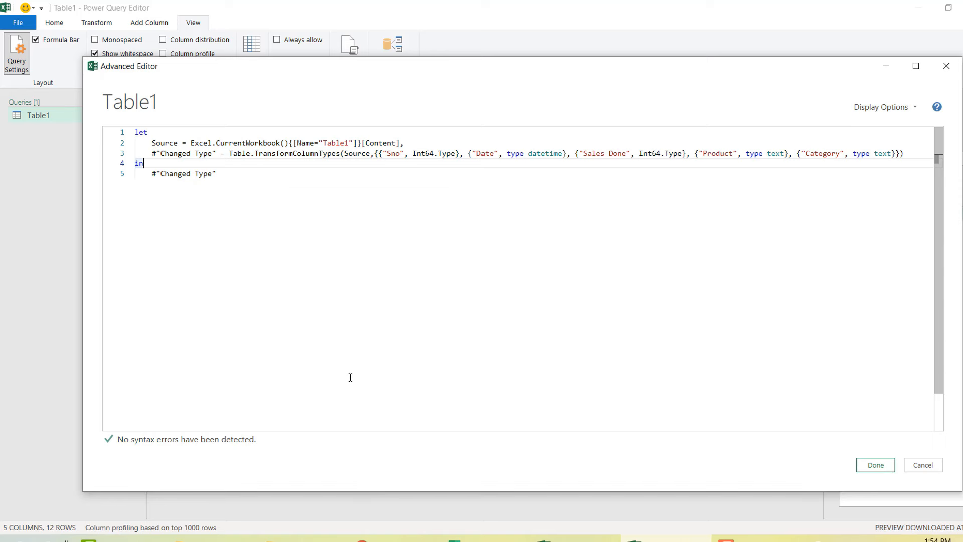
- Switch to the Power Query M function reference in the browser and filter its contents by "table."
{"action": "left_click", "coordinate": [393, 539]}
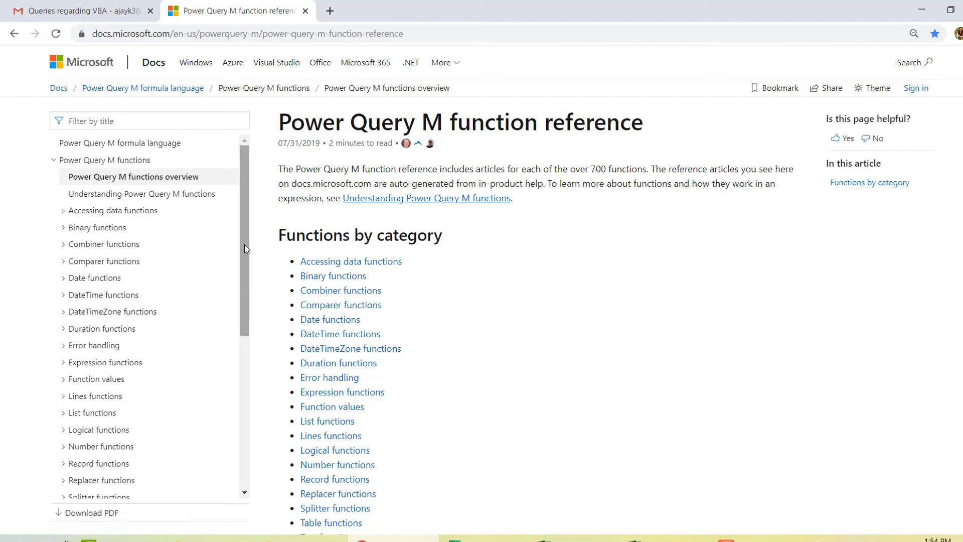
{"action": "mouse_move", "coordinate": [244, 249]}
{"action": "left_mouse_down"}
{"action": "mouse_move", "coordinate": [241, 364]}
{"action": "mouse_move", "coordinate": [237, 244]}
{"action": "left_mouse_up"}
{"action": "left_click", "coordinate": [93, 122]}
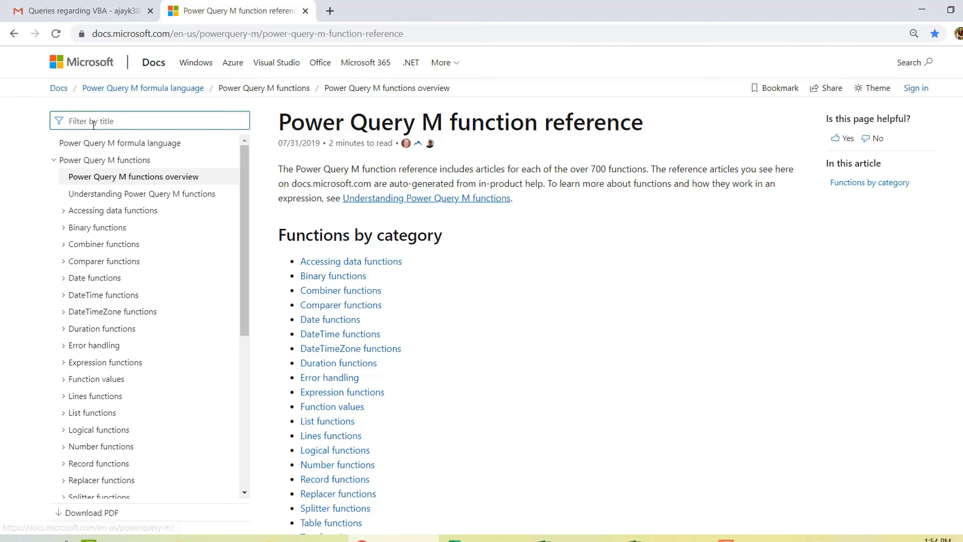
{"action": "left_click", "coordinate": [96, 120]}
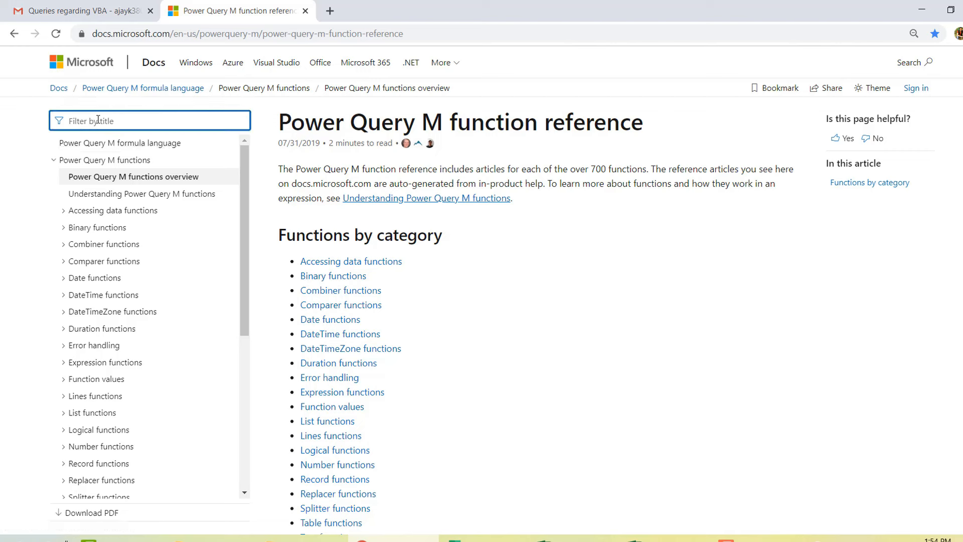
{"action": "type", "text": "table"}
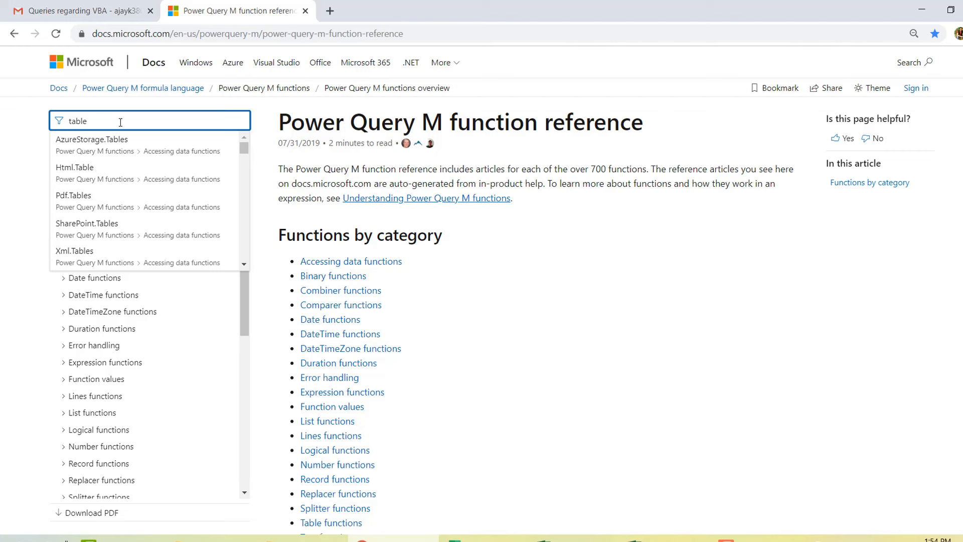
{"action": "type", "text": "."}
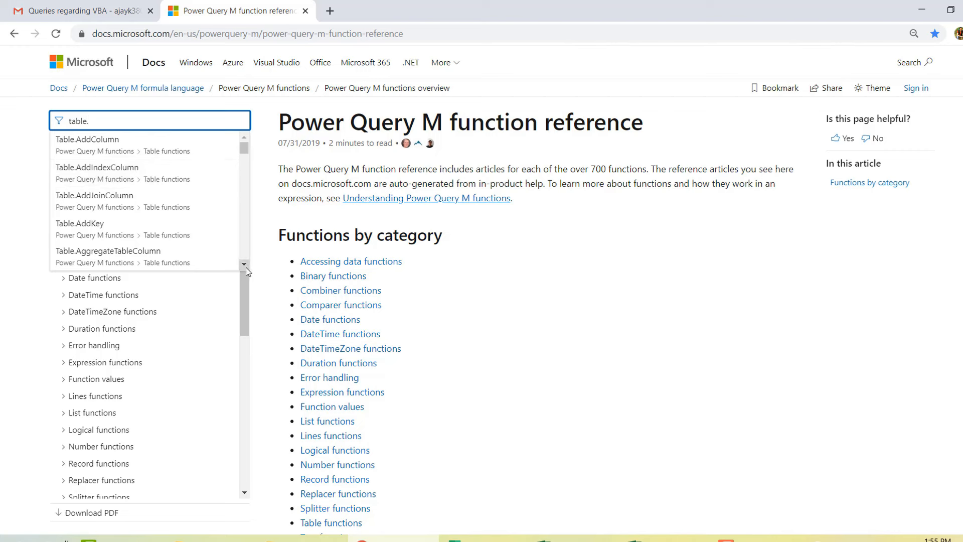
- Browse the filtered list of Table functions to examine the available function names
{"action": "left_click", "coordinate": [245, 266]}
{"action": "left_click", "coordinate": [246, 267]}
{"action": "left_click", "coordinate": [245, 267]}
{"action": "left_click", "coordinate": [246, 267]}
{"action": "left_click", "coordinate": [246, 267]}
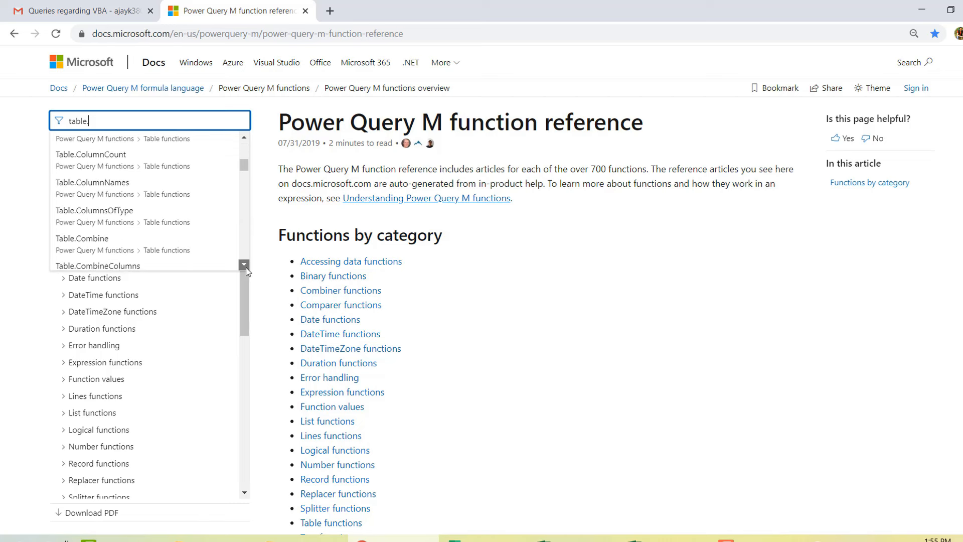
{"action": "left_click", "coordinate": [245, 268]}
{"action": "left_click", "coordinate": [245, 267]}
{"action": "left_click", "coordinate": [246, 267]}
{"action": "left_click", "coordinate": [246, 267]}
{"action": "left_click", "coordinate": [246, 265]}
{"action": "left_click", "coordinate": [245, 266]}
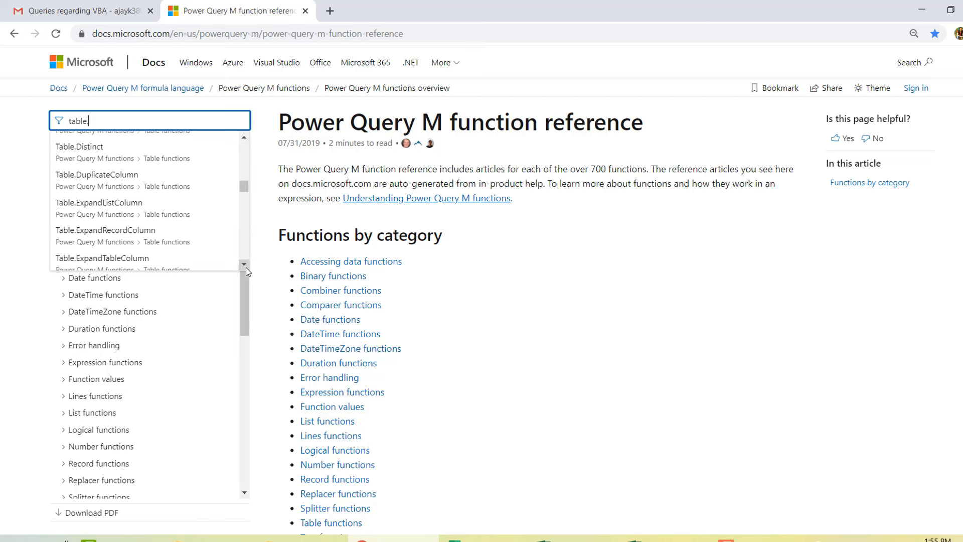
{"action": "left_click", "coordinate": [245, 265]}
{"action": "left_click", "coordinate": [245, 266]}
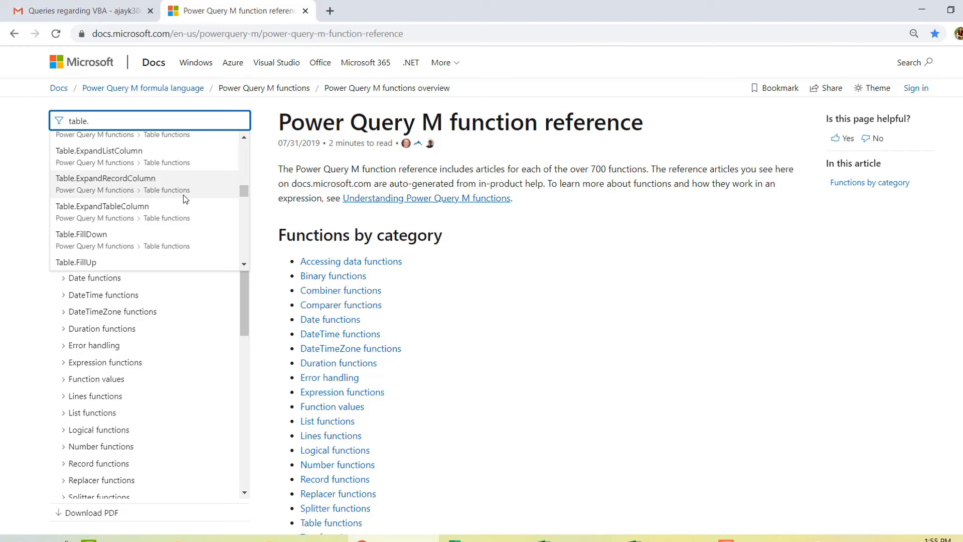
- Narrow the function filter to "table.re" and open the Table.RenameColumns article to review its syntax and examples
{"action": "type", "text": "re"}
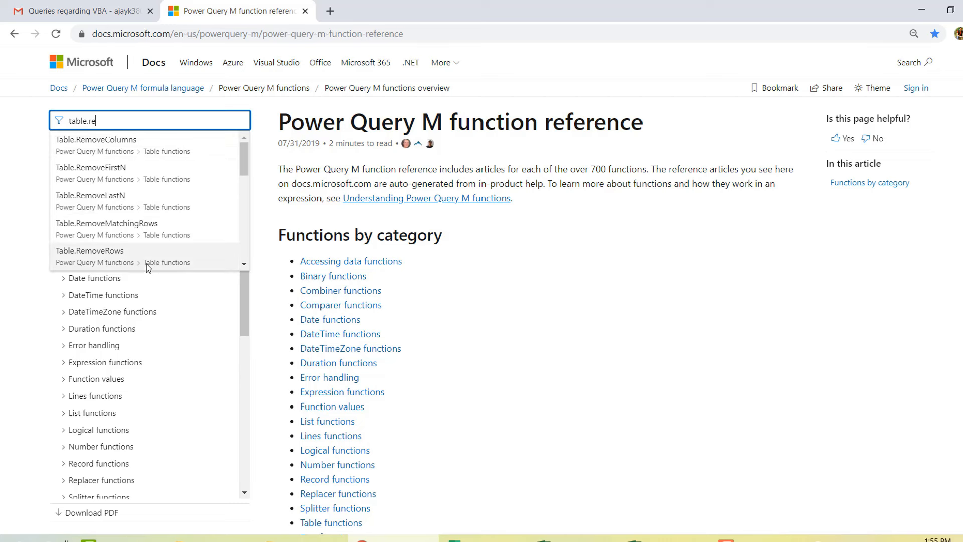
{"action": "left_click", "coordinate": [244, 264]}
{"action": "left_click", "coordinate": [245, 267]}
{"action": "left_click", "coordinate": [245, 267]}
{"action": "left_click", "coordinate": [246, 267]}
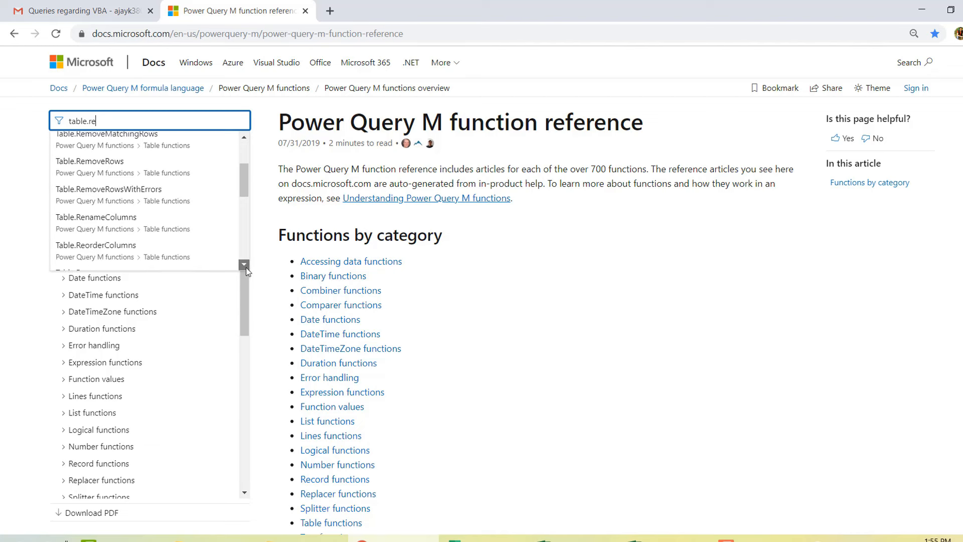
{"action": "left_click", "coordinate": [246, 267]}
{"action": "left_click", "coordinate": [246, 267]}
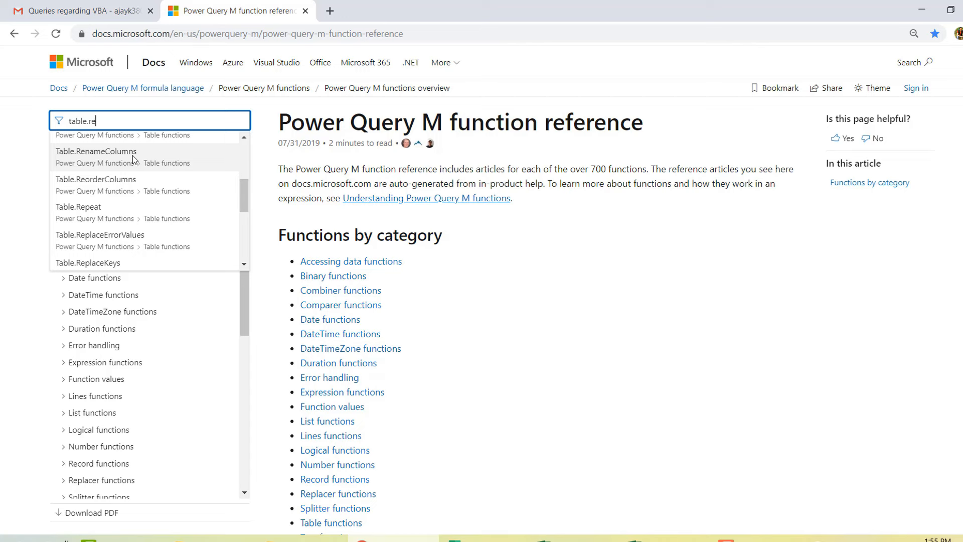
{"action": "left_click", "coordinate": [134, 159]}
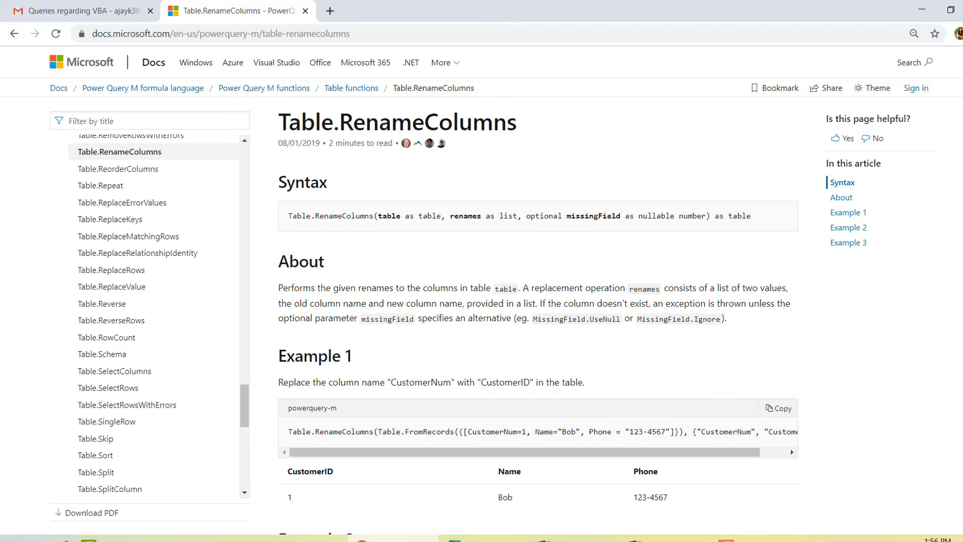
{"action": "scroll", "coordinate": [537, 301], "scroll_direction": "down", "scroll_amount": 2}
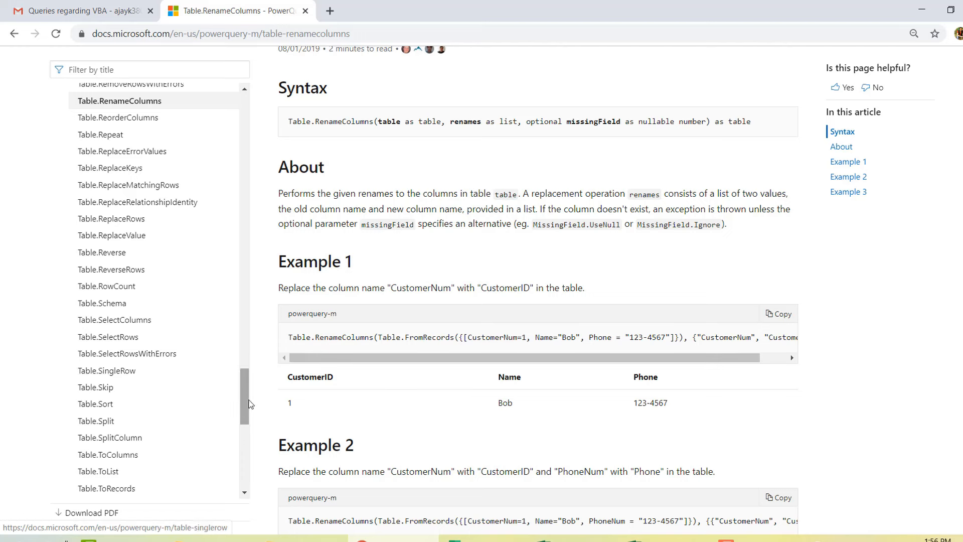
{"action": "mouse_move", "coordinate": [245, 404]}
{"action": "left_mouse_down"}
{"action": "mouse_move", "coordinate": [244, 451]}
{"action": "mouse_move", "coordinate": [240, 412]}
{"action": "left_mouse_up"}
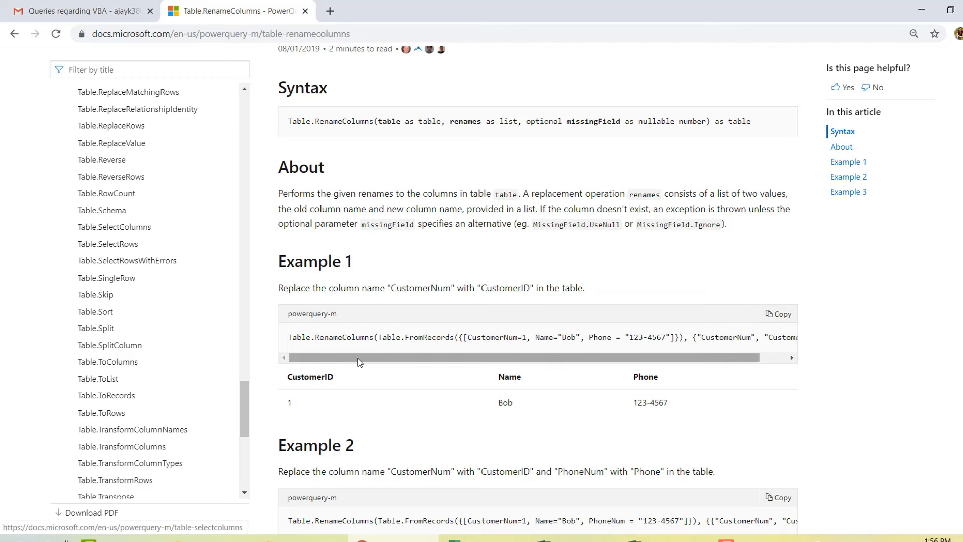
- Check the query code in the Advanced Editor, and filter the browser's M function reference by "excel."
{"action": "mouse_move", "coordinate": [575, 540]}
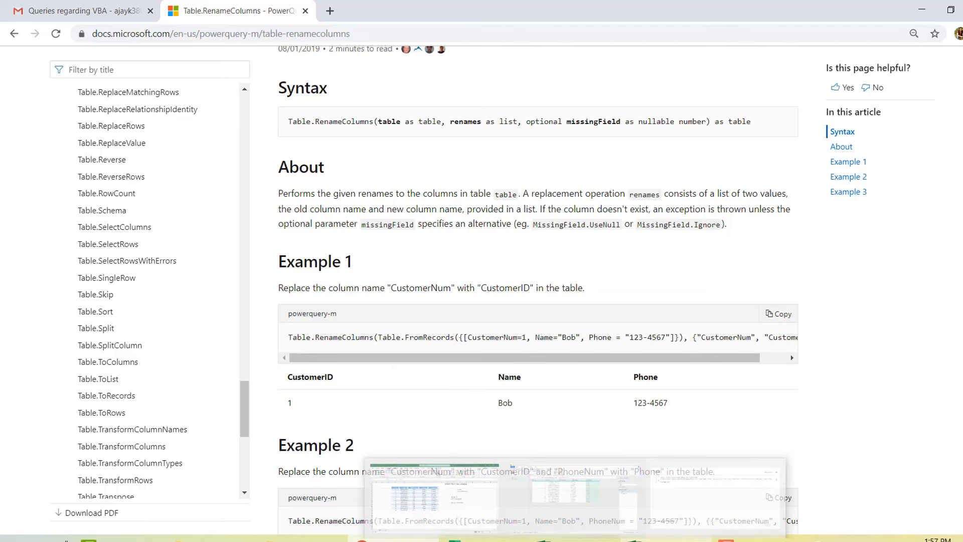
{"action": "left_click", "coordinate": [572, 494]}
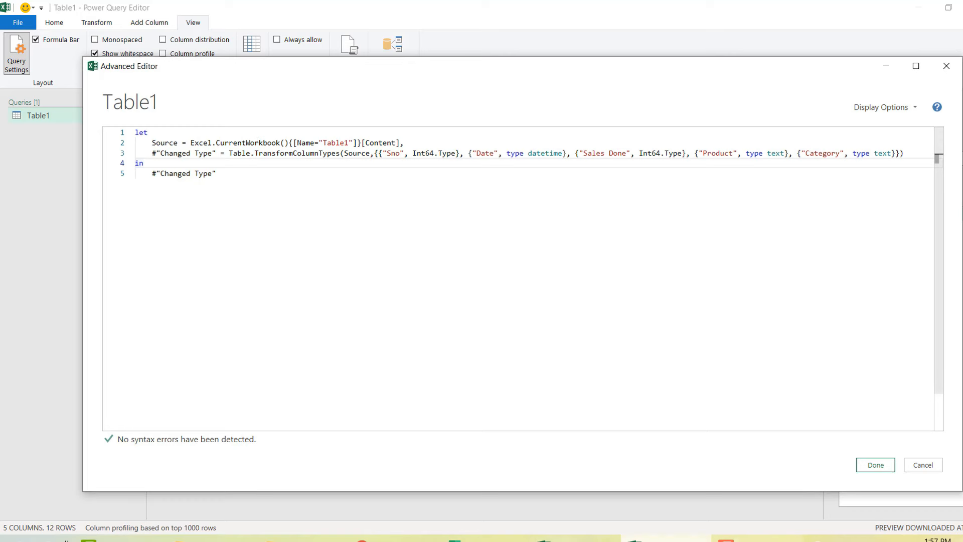
{"action": "mouse_move", "coordinate": [401, 538]}
{"action": "left_click", "coordinate": [396, 494]}
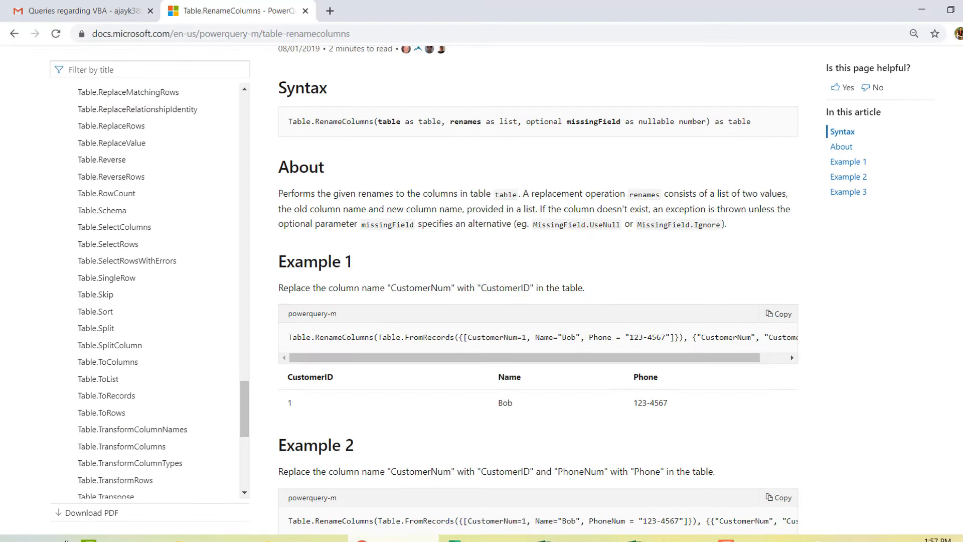
{"action": "left_click", "coordinate": [103, 65]}
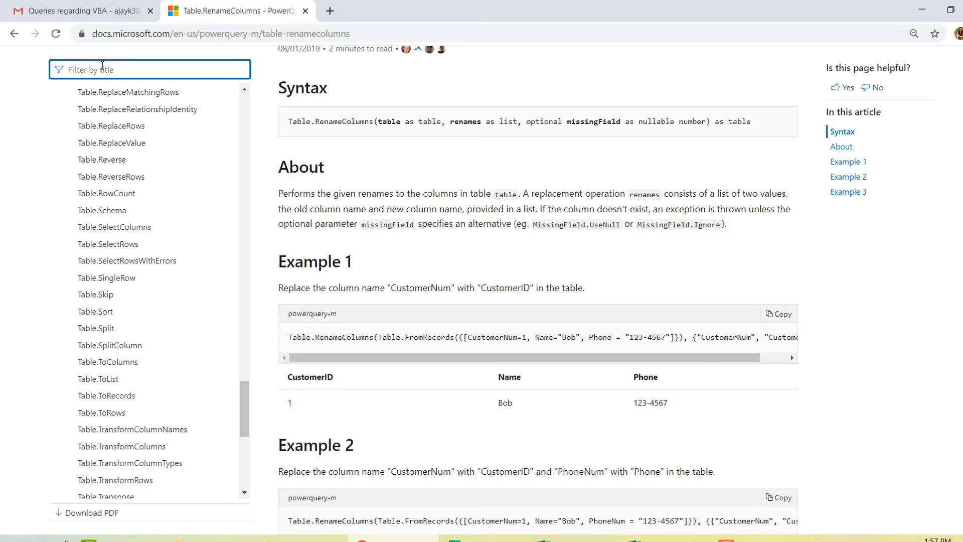
{"action": "type", "text": "excel."}
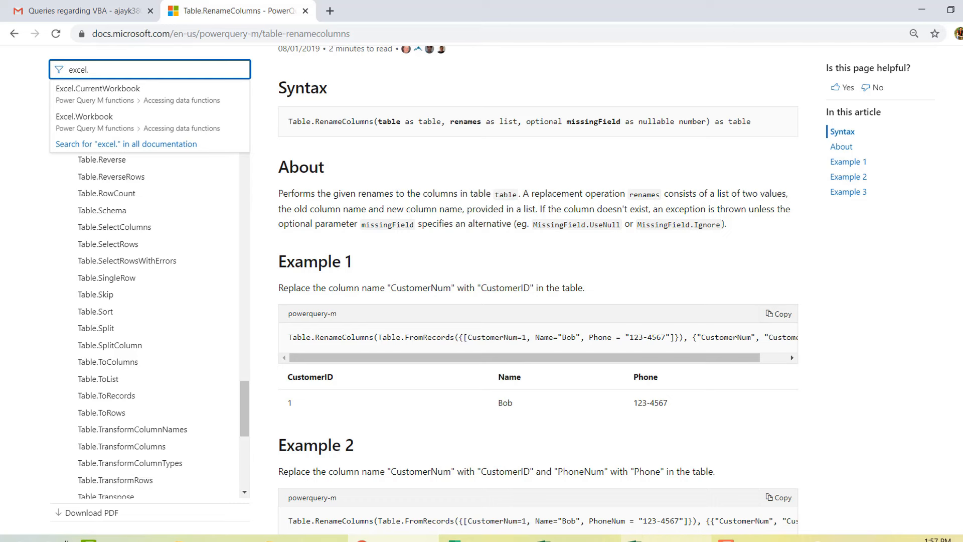
- Return to the Advanced Editor, move it below the formula bar to compare its code with the Source formula, and close it
{"action": "mouse_move", "coordinate": [575, 539]}
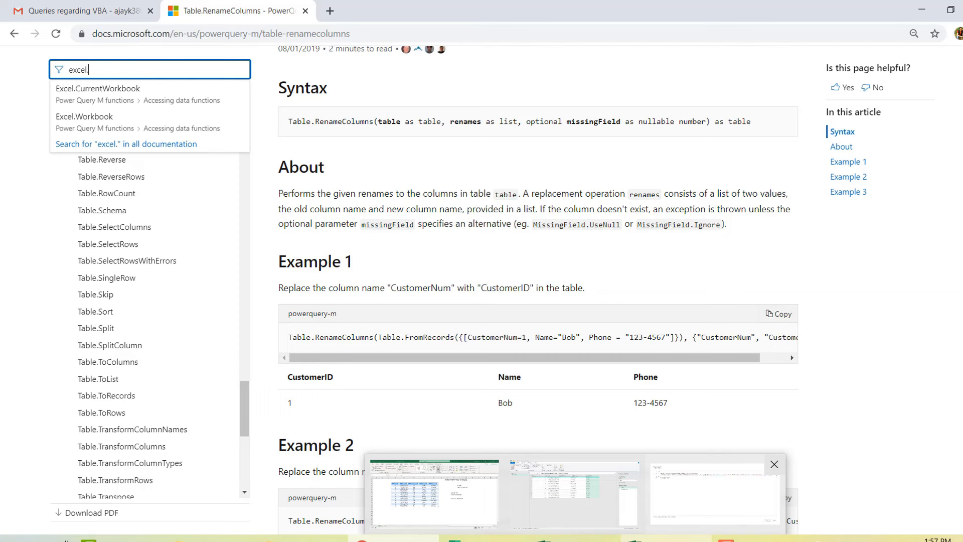
{"action": "left_click", "coordinate": [582, 481]}
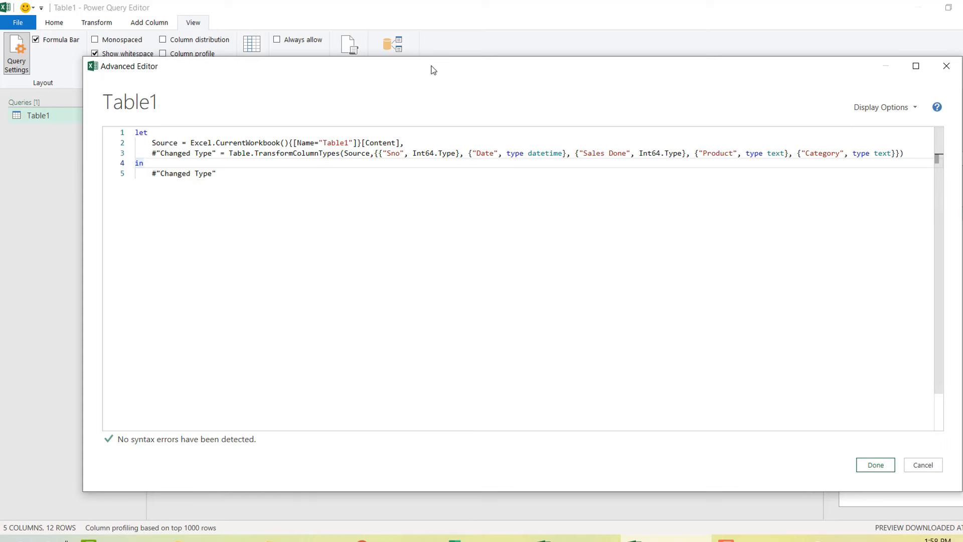
{"action": "left_click_drag", "start_coordinate": [433, 70], "coordinate": [423, 194]}
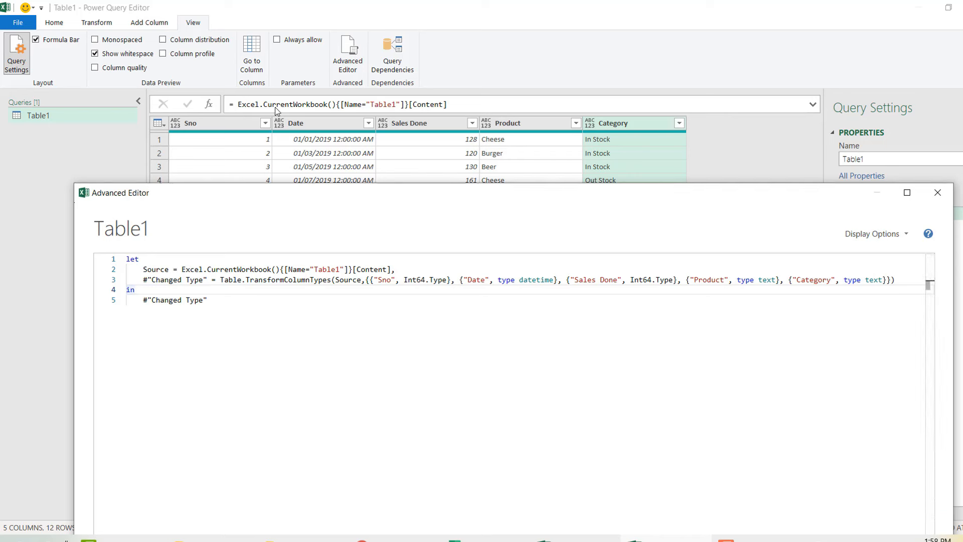
{"action": "left_click_drag", "start_coordinate": [572, 194], "coordinate": [566, 300]}
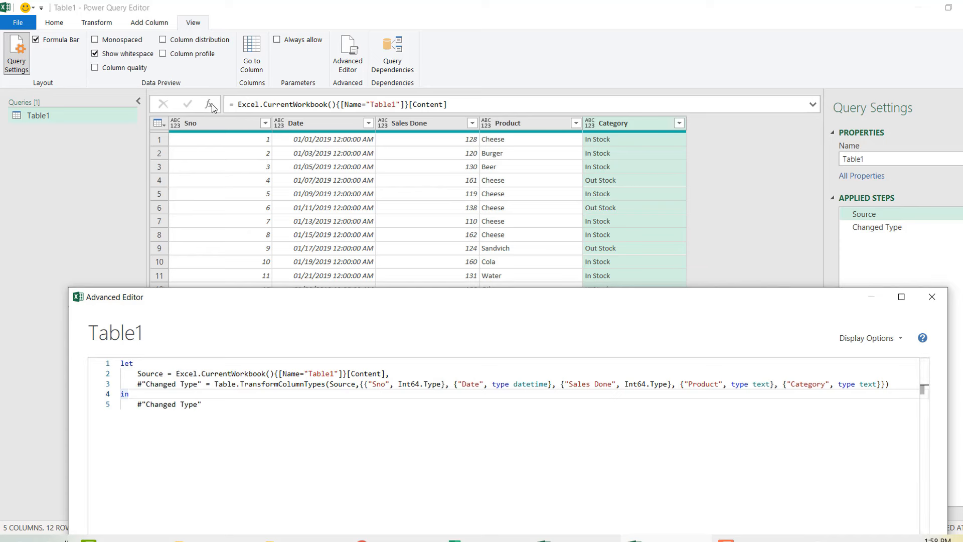
{"action": "left_click", "coordinate": [932, 297]}
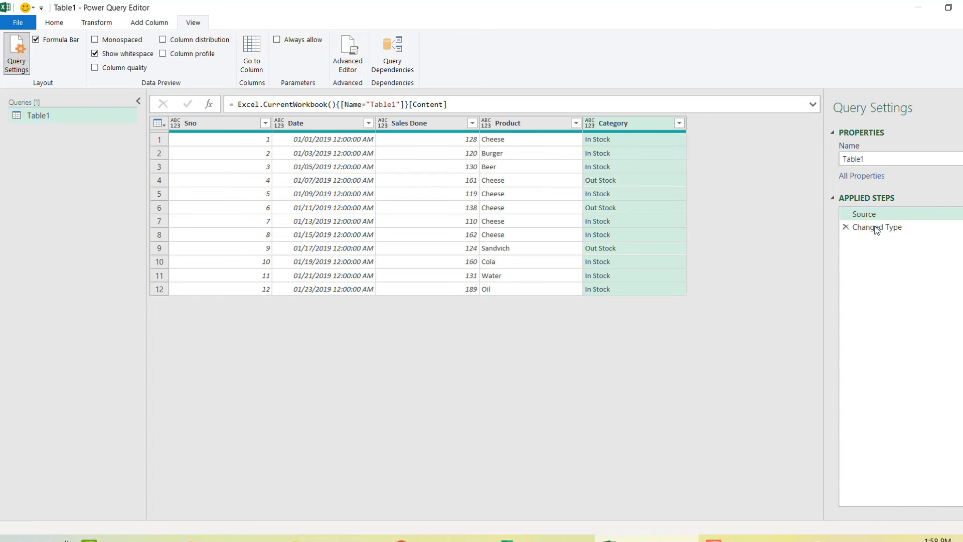
- Compare the formulas of the Changed Type and Source applied steps and reopen the query's Advanced Editor
{"action": "left_click", "coordinate": [876, 229]}
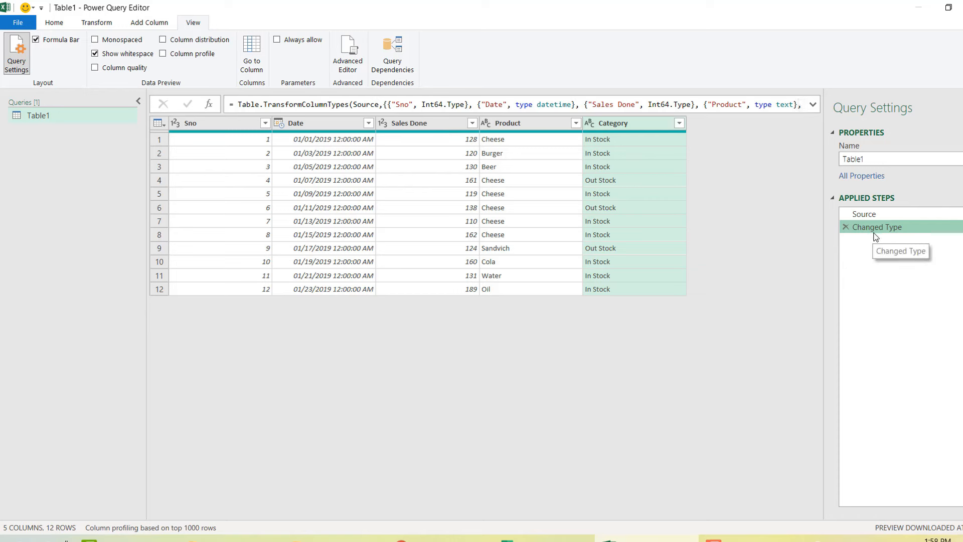
{"action": "left_click", "coordinate": [871, 215]}
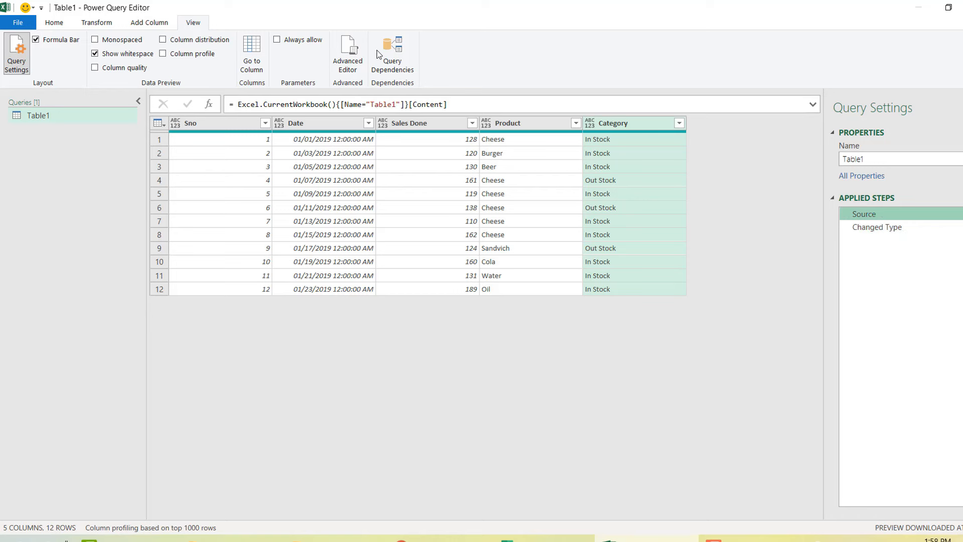
{"action": "left_click", "coordinate": [351, 60]}
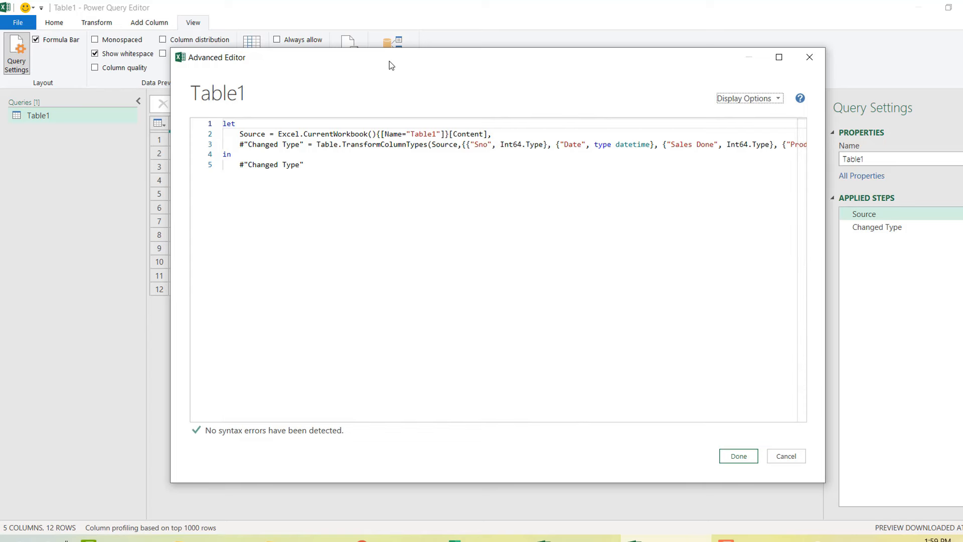
- Arrange the Advanced Editor below the data preview and widen it so the full code lines show alongside the Source formula
{"action": "left_click_drag", "start_coordinate": [391, 66], "coordinate": [349, 232]}
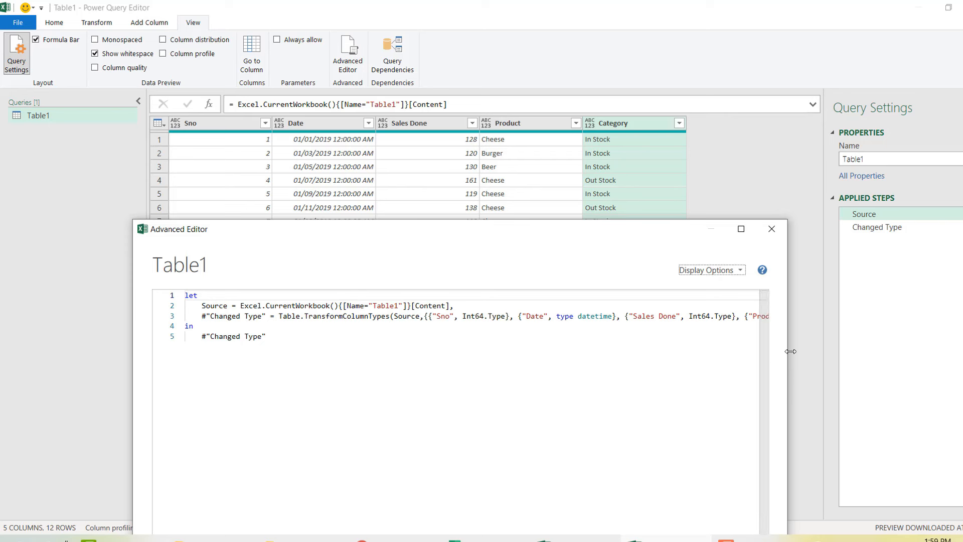
{"action": "left_click_drag", "start_coordinate": [790, 351], "coordinate": [962, 356]}
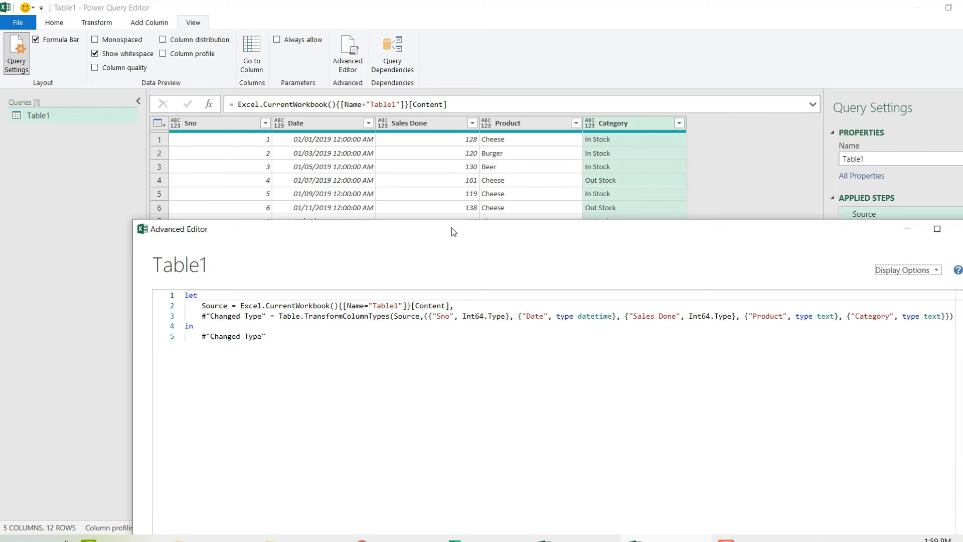
{"action": "left_click_drag", "start_coordinate": [451, 227], "coordinate": [399, 214]}
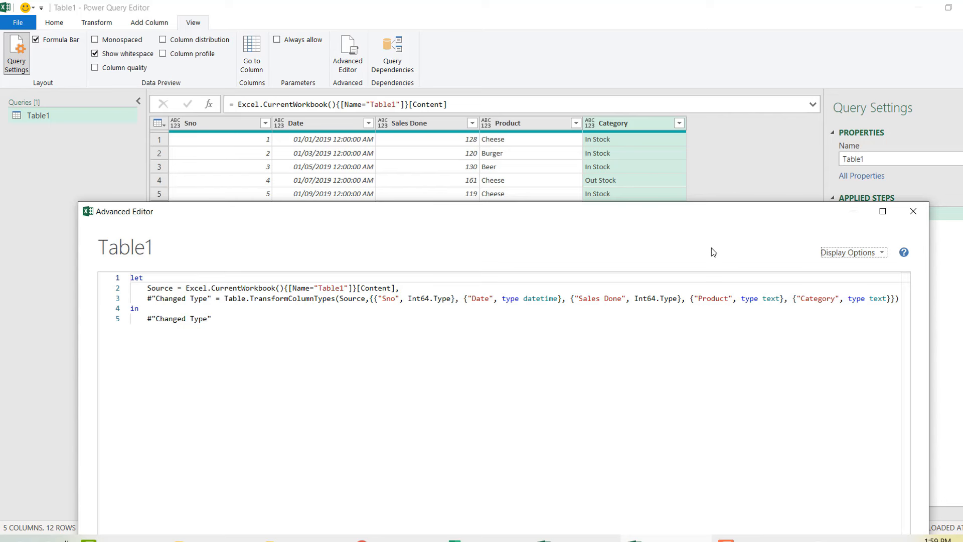
{"action": "left_click_drag", "start_coordinate": [713, 251], "coordinate": [716, 304]}
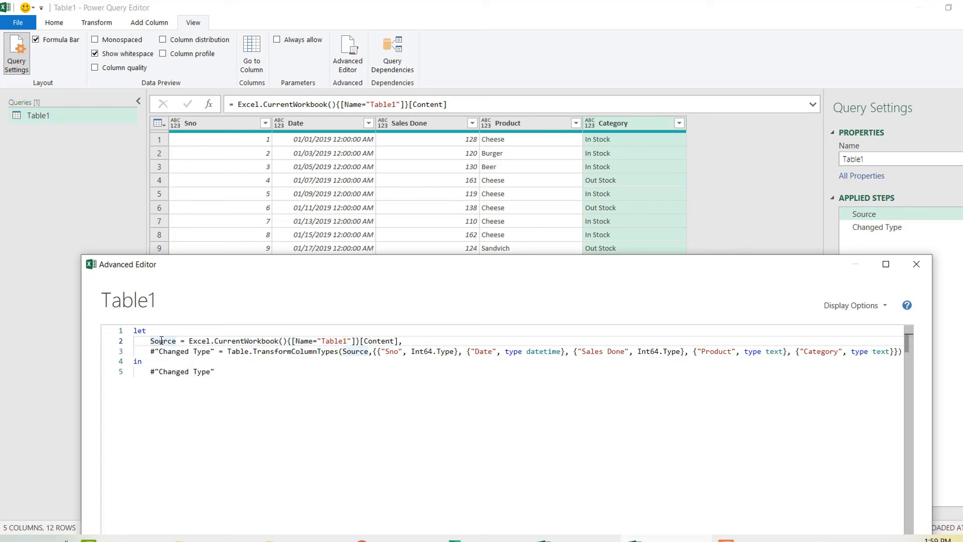
- Examine the Source step's Excel.CurrentWorkbook expression and the let and in keywords in the query code
{"action": "left_click", "coordinate": [191, 341]}
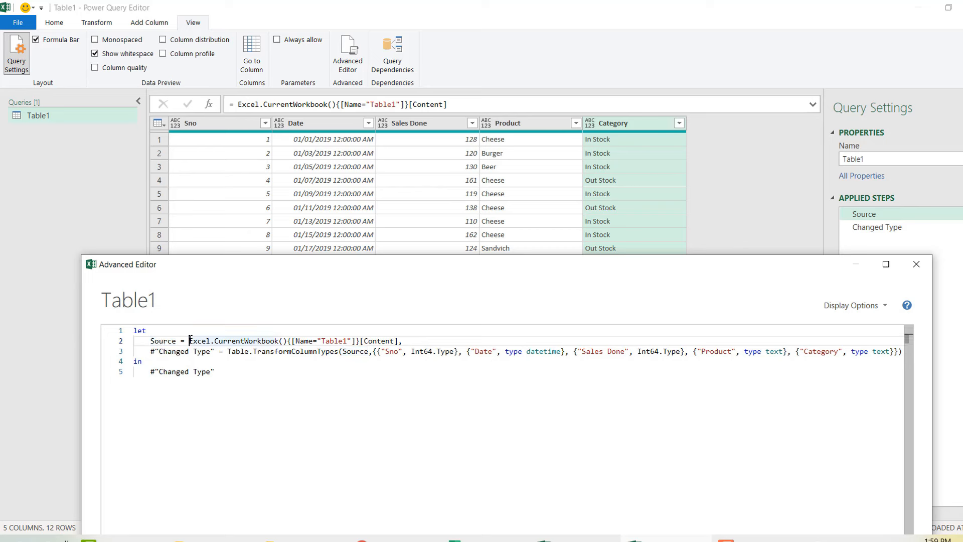
{"action": "key", "text": "shift+Right"}
{"action": "key", "text": "shift+Right"}
{"action": "key", "text": "shift+Right"}
{"action": "key", "text": "shift+Right"}
{"action": "key", "text": "shift+Right"}
{"action": "key", "text": "shift+Right"}
{"action": "key", "text": "shift+Right"}
{"action": "key", "text": "shift+Right"}
{"action": "key", "text": "shift+Right"}
{"action": "key", "text": "shift+Right"}
{"action": "key", "text": "shift+Right"}
{"action": "key", "text": "shift+Right"}
{"action": "key", "text": "shift+Right"}
{"action": "key", "text": "shift+Right"}
{"action": "key", "text": "shift+Right"}
{"action": "key", "text": "shift+Right"}
{"action": "key", "text": "shift+Right"}
{"action": "key", "text": "shift+Right"}
{"action": "key", "text": "shift+Right"}
{"action": "key", "text": "shift+Right"}
{"action": "key", "text": "shift+Right"}
{"action": "key", "text": "shift+Right"}
{"action": "key", "text": "shift+Right"}
{"action": "key", "text": "shift+Right"}
{"action": "key", "text": "shift+Right"}
{"action": "key", "text": "shift+Right"}
{"action": "key", "text": "shift+Right"}
{"action": "key", "text": "shift+Right"}
{"action": "key", "text": "shift+Right"}
{"action": "key", "text": "shift+Right"}
{"action": "key", "text": "shift+Right"}
{"action": "key", "text": "shift+Right"}
{"action": "key", "text": "shift+Right"}
{"action": "key", "text": "shift+Right"}
{"action": "key", "text": "shift+Right"}
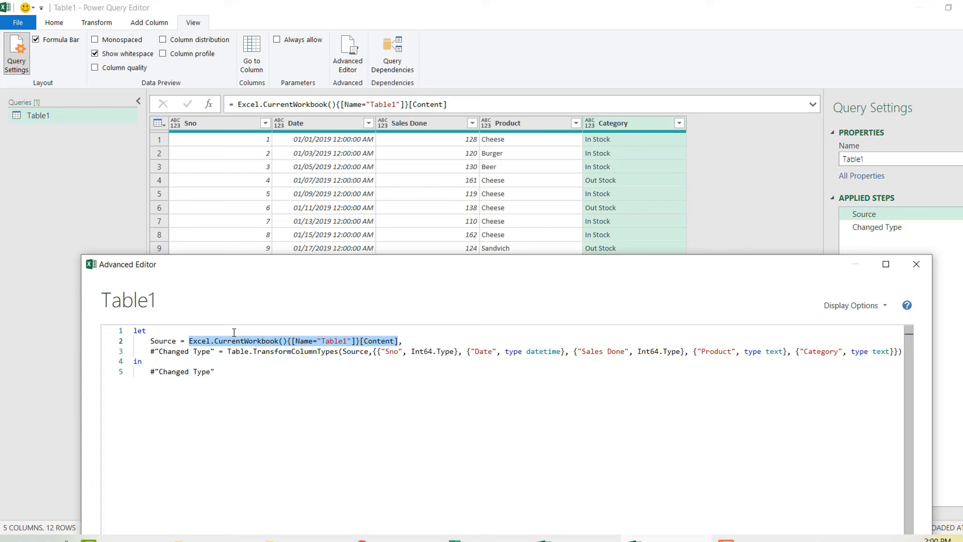
{"action": "left_click", "coordinate": [191, 342]}
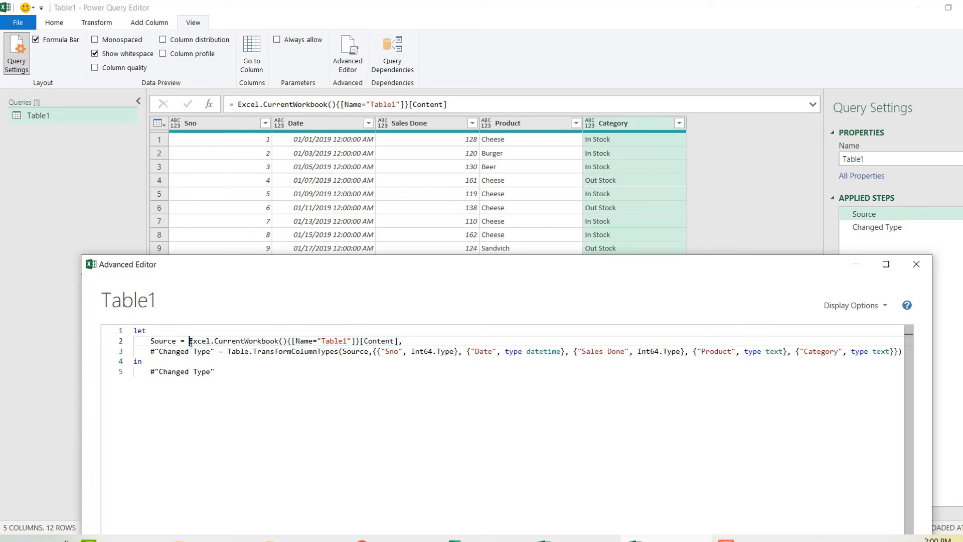
{"action": "double_click", "coordinate": [139, 331]}
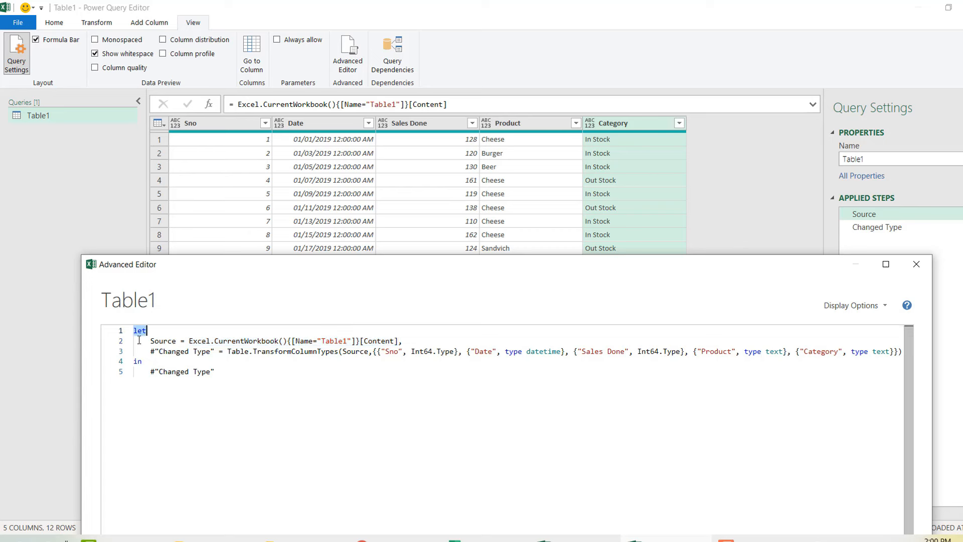
{"action": "left_click", "coordinate": [138, 361]}
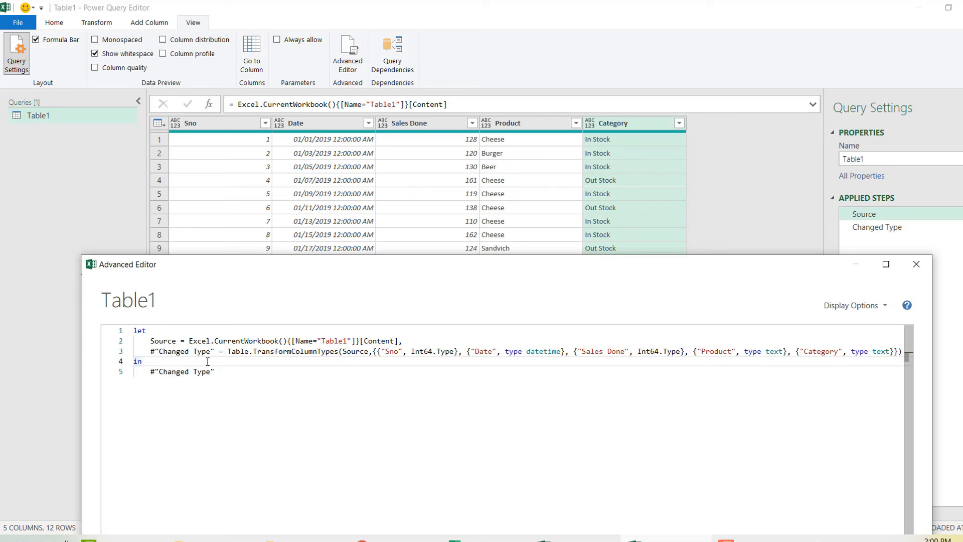
- Write a VBA-style block from "sub test()" to "end sub" below the query code
{"action": "left_click", "coordinate": [244, 381]}
{"action": "key", "text": "Return"}
{"action": "key", "text": "Return"}
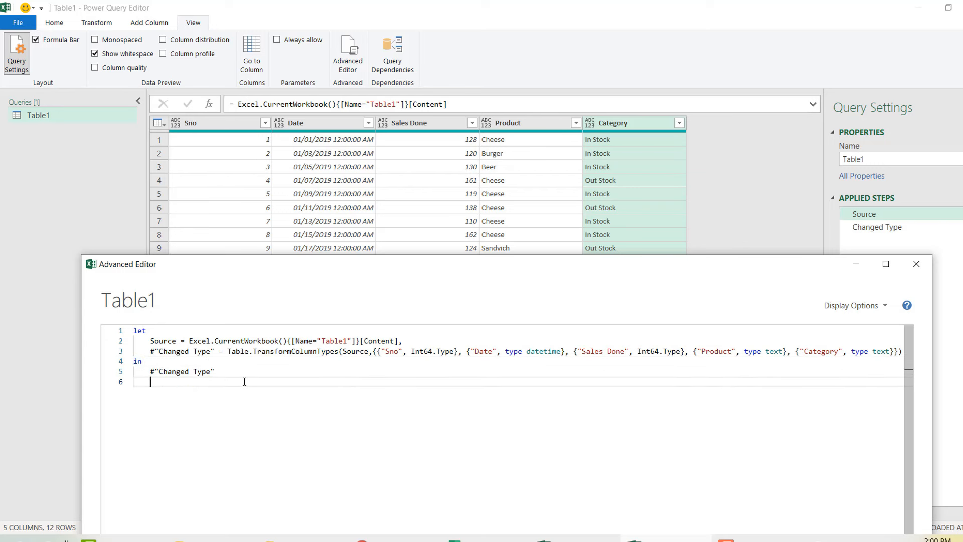
{"action": "type", "text": "sub"}
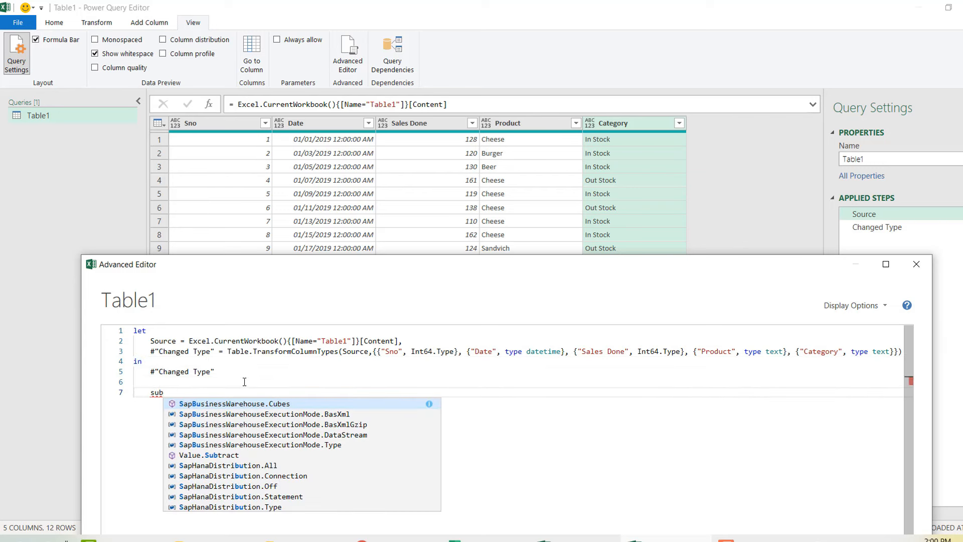
{"action": "key", "text": "Escape"}
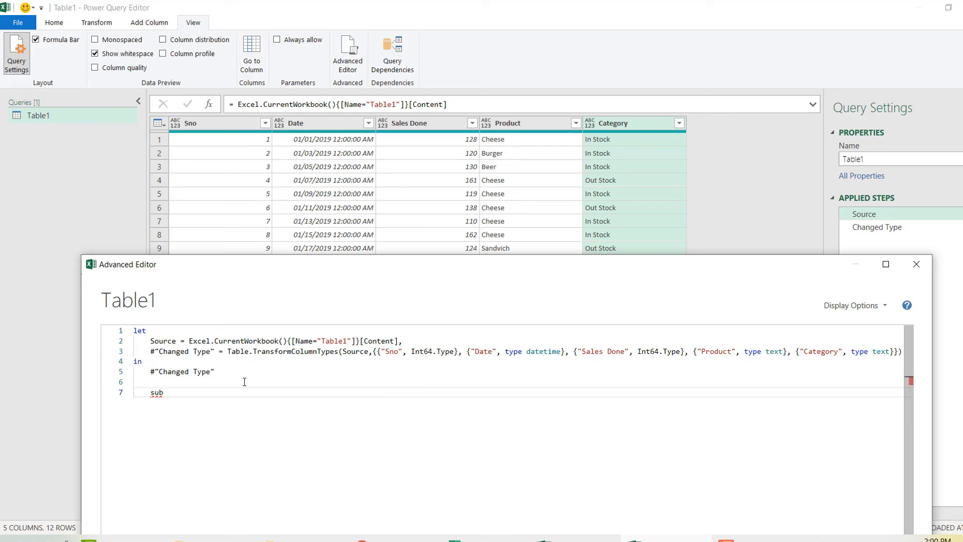
{"action": "type", "text": "test()"}
{"action": "key", "text": "Return"}
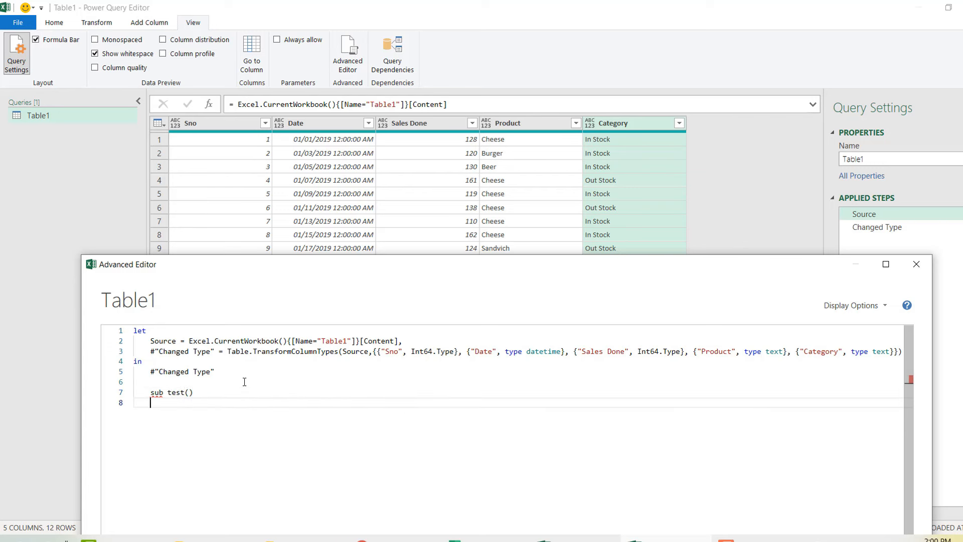
{"action": "key", "text": "Return"}
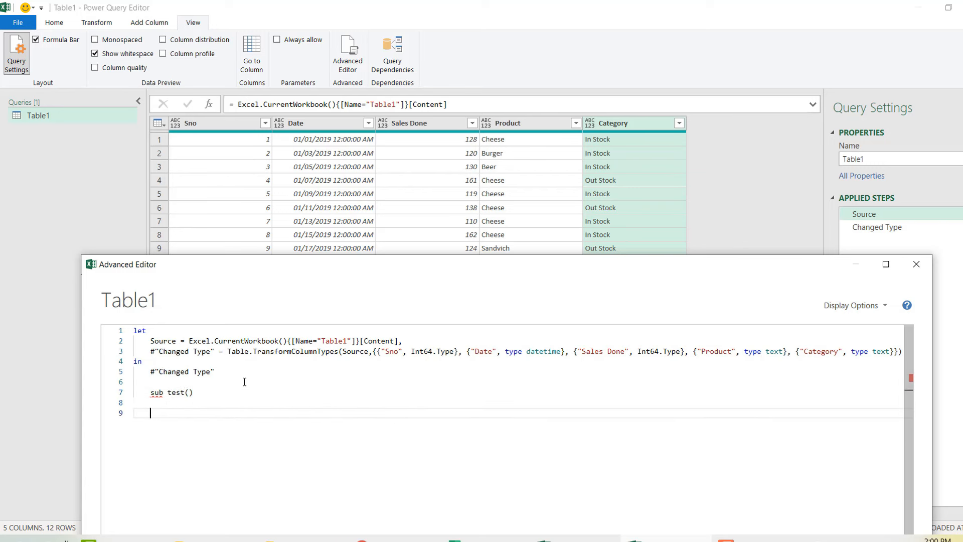
{"action": "key", "text": "Return"}
{"action": "type", "text": "end sub"}
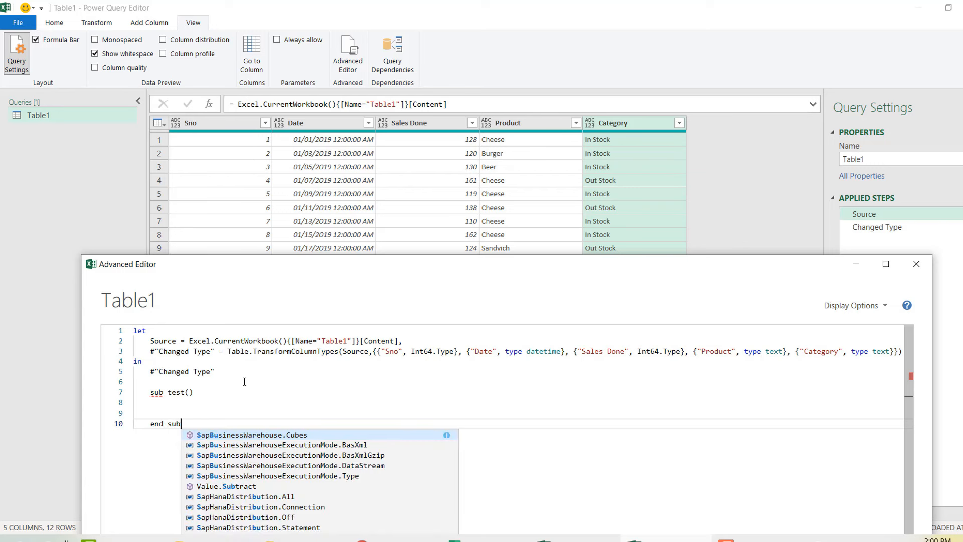
- Delete the VBA-style sub block from below the query code
{"action": "key", "text": "Tab"}
{"action": "key", "text": "BackSpace"}
{"action": "key", "text": "BackSpace"}
{"action": "key", "text": "BackSpace"}
{"action": "key", "text": "BackSpace"}
{"action": "key", "text": "BackSpace"}
{"action": "key", "text": "BackSpace"}
{"action": "key", "text": "BackSpace"}
{"action": "key", "text": "BackSpace"}
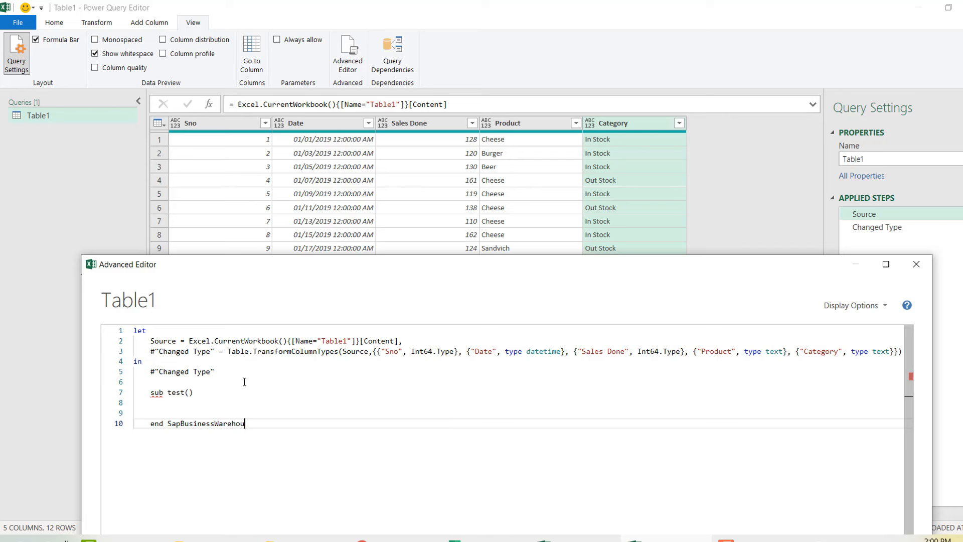
{"action": "key", "text": "BackSpace"}
{"action": "key", "text": "BackSpace"}
{"action": "key", "text": "BackSpace"}
{"action": "key", "text": "BackSpace"}
{"action": "key", "text": "BackSpace"}
{"action": "key", "text": "BackSpace"}
{"action": "key", "text": "BackSpace"}
{"action": "key", "text": "BackSpace"}
{"action": "key", "text": "BackSpace"}
{"action": "key", "text": "BackSpace"}
{"action": "key", "text": "BackSpace"}
{"action": "key", "text": "BackSpace"}
{"action": "key", "text": "BackSpace"}
{"action": "key", "text": "BackSpace"}
{"action": "key", "text": "BackSpace"}
{"action": "key", "text": "BackSpace"}
{"action": "key", "text": "BackSpace"}
{"action": "type", "text": "ub"}
{"action": "key", "text": "BackSpace"}
{"action": "key", "text": "BackSpace"}
{"action": "key", "text": "BackSpace"}
{"action": "key", "text": "BackSpace"}
{"action": "key", "text": "BackSpace"}
{"action": "key", "text": "BackSpace"}
{"action": "key", "text": "BackSpace"}
{"action": "key", "text": "BackSpace"}
{"action": "key", "text": "BackSpace"}
{"action": "key", "text": "BackSpace"}
{"action": "key", "text": "BackSpace"}
{"action": "key", "text": "BackSpace"}
{"action": "key", "text": "BackSpace"}
{"action": "key", "text": "BackSpace"}
{"action": "key", "text": "BackSpace"}
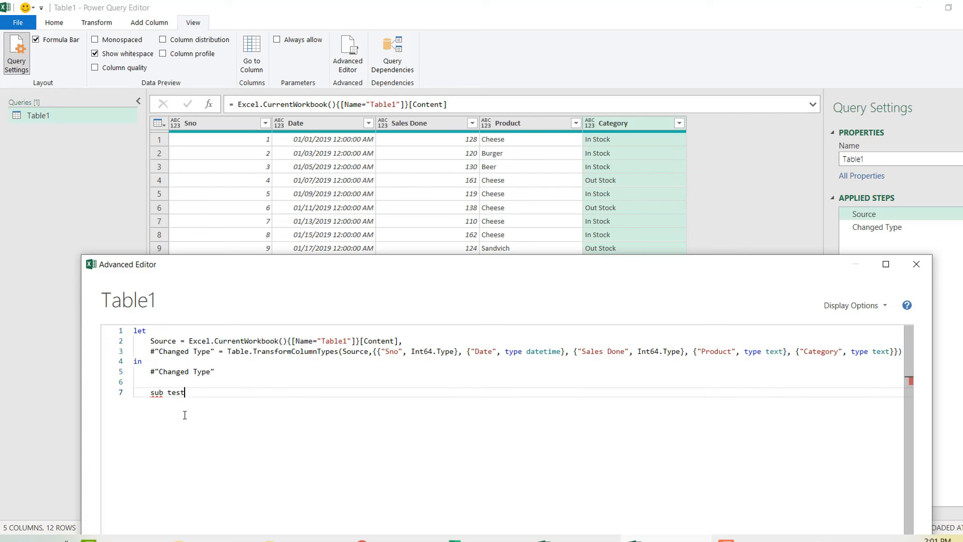
{"action": "key", "text": "BackSpace"}
{"action": "key", "text": "BackSpace"}
{"action": "key", "text": "BackSpace"}
{"action": "key", "text": "BackSpace"}
{"action": "key", "text": "BackSpace"}
{"action": "key", "text": "BackSpace"}
{"action": "key", "text": "BackSpace"}
- Compare the "Changed Type" reference after the in keyword with its definition on line 3, and close the Advanced Editor without saving
{"action": "double_click", "coordinate": [139, 361]}
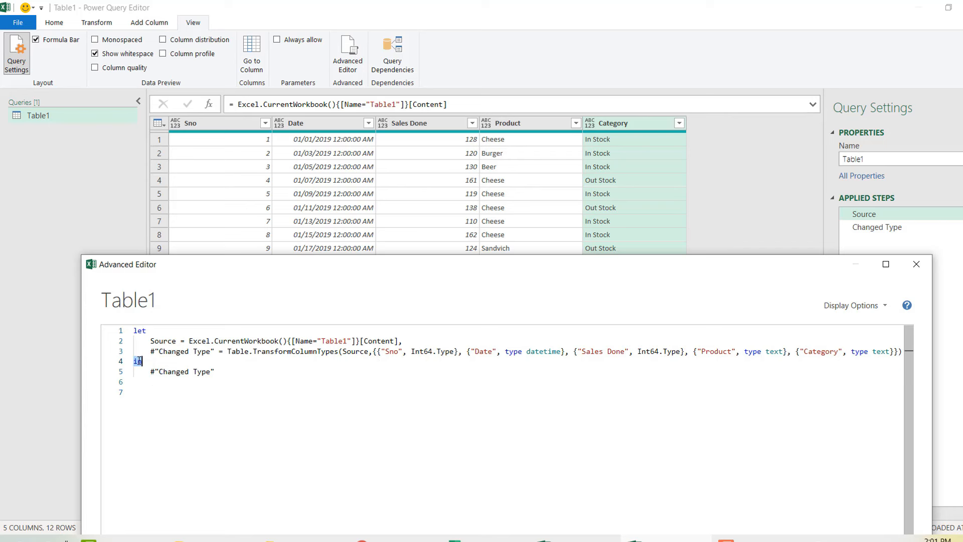
{"action": "left_click", "coordinate": [148, 372]}
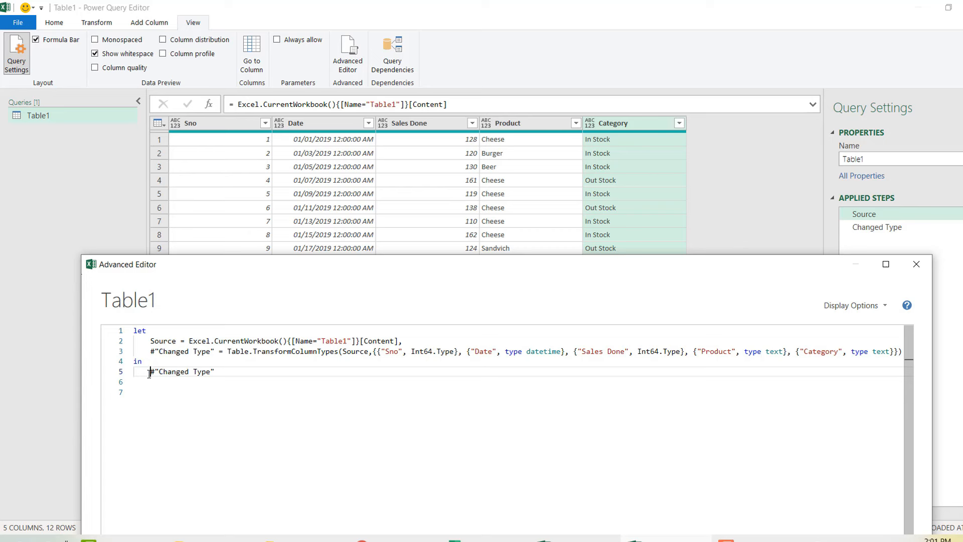
{"action": "key", "text": "shift+Right"}
{"action": "key", "text": "shift+Right"}
{"action": "key", "text": "shift+Right"}
{"action": "key", "text": "shift+Right"}
{"action": "key", "text": "shift+Right"}
{"action": "key", "text": "shift+Right"}
{"action": "key", "text": "shift+Right"}
{"action": "key", "text": "shift+Right"}
{"action": "key", "text": "shift+Right"}
{"action": "key", "text": "shift+Right"}
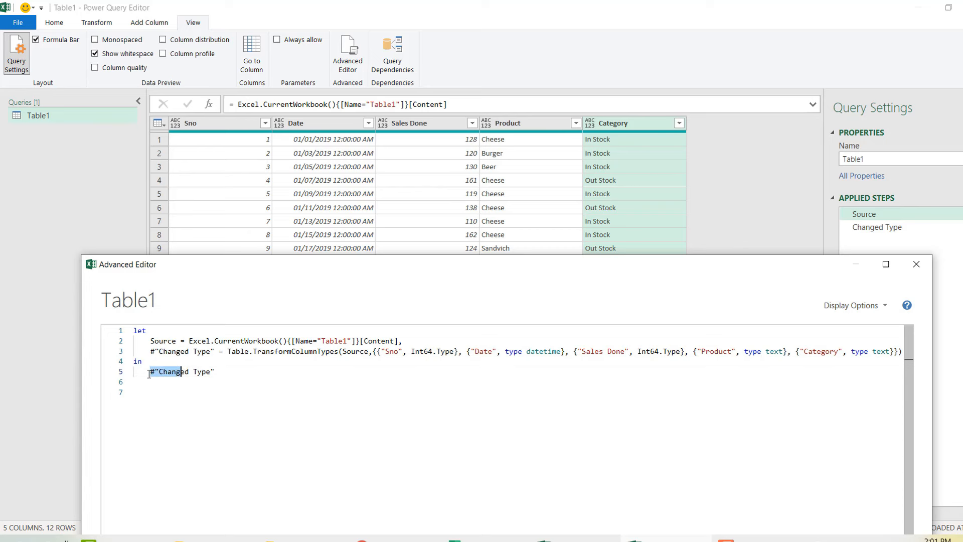
{"action": "double_click", "coordinate": [167, 352]}
{"action": "mouse_move", "coordinate": [170, 374]}
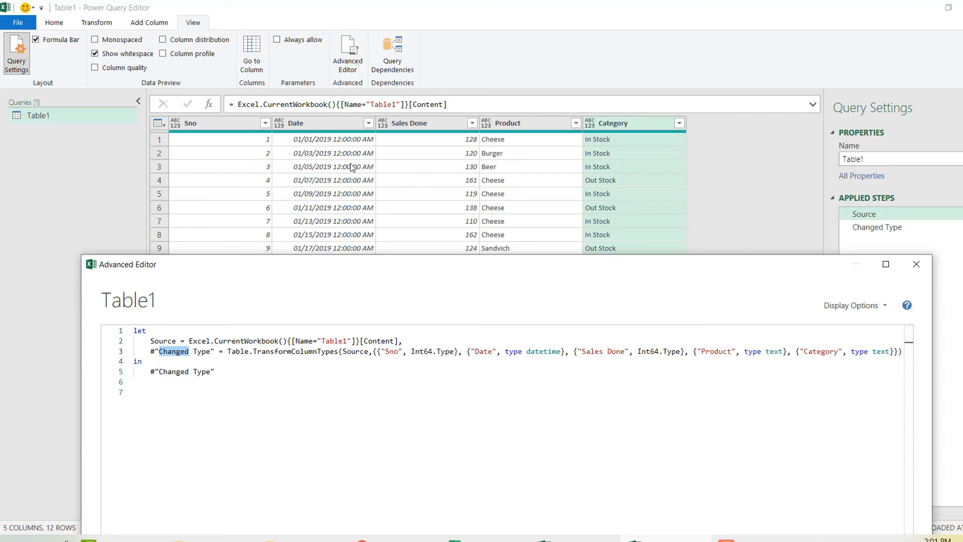
{"action": "left_click", "coordinate": [307, 380]}
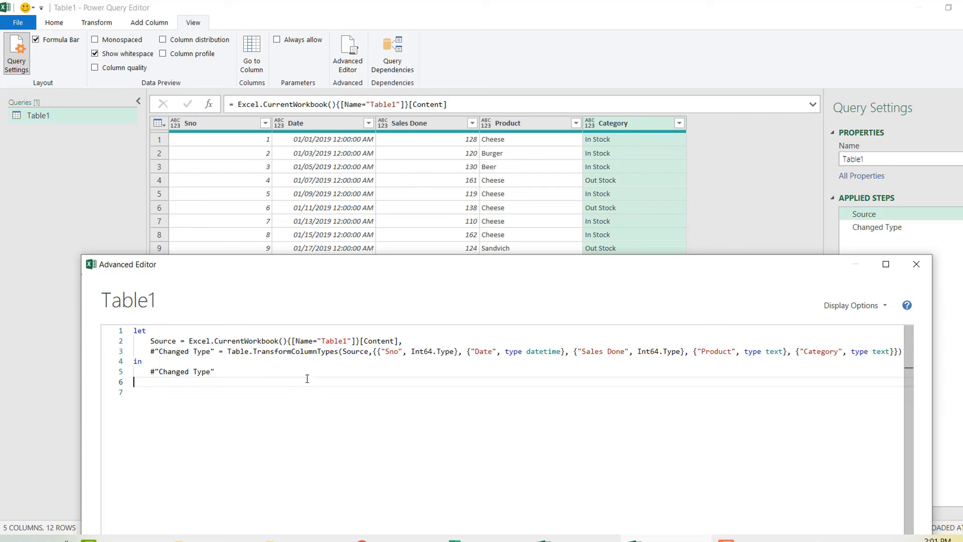
{"action": "left_click", "coordinate": [917, 263]}
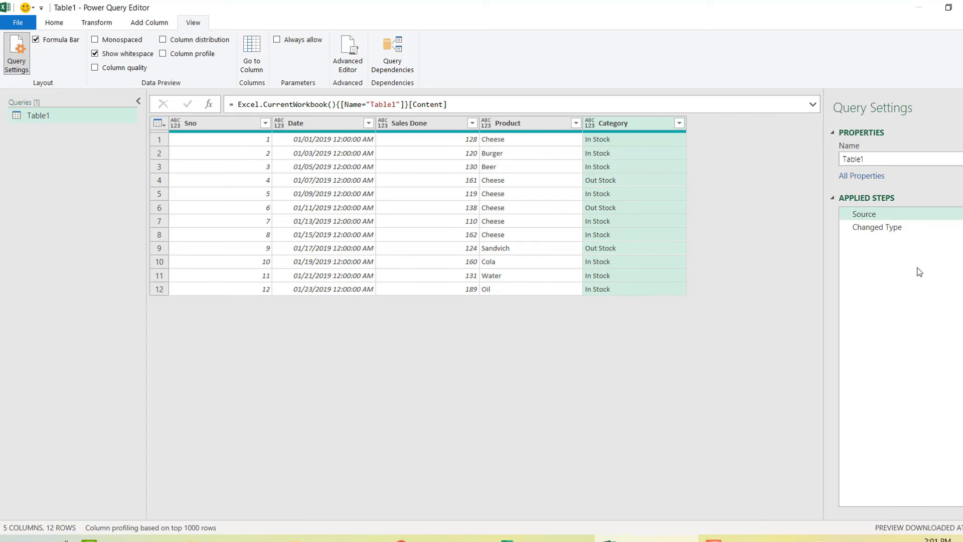
- Try to reduce the Date column to date only while on the Source step, and cancel inserting the step
{"action": "left_click", "coordinate": [313, 124]}
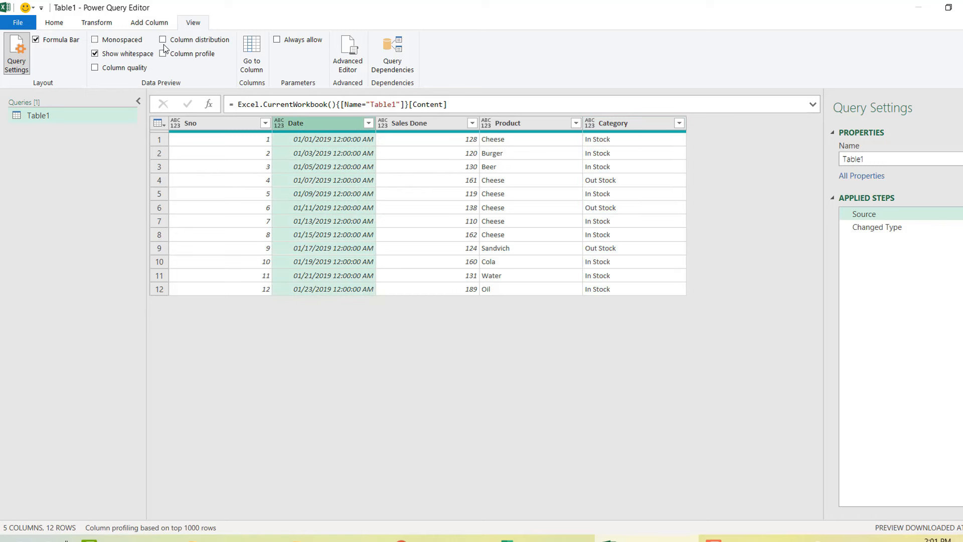
{"action": "left_click", "coordinate": [98, 25]}
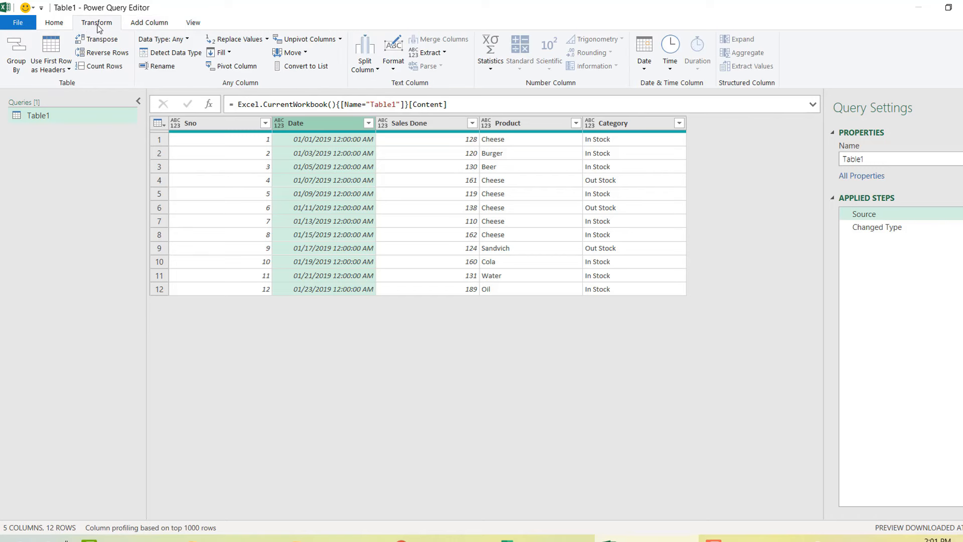
{"action": "left_click", "coordinate": [650, 72]}
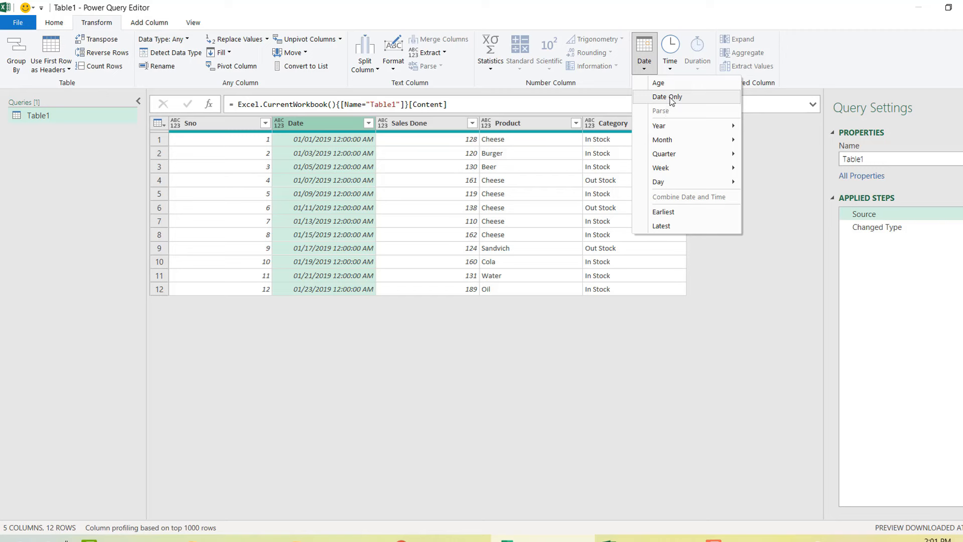
{"action": "key", "text": "Escape"}
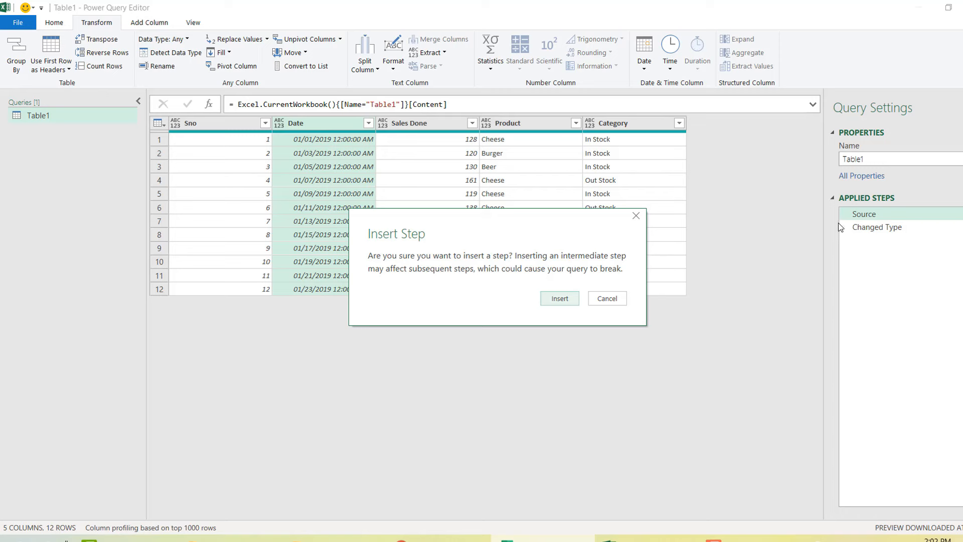
{"action": "left_click", "coordinate": [621, 297]}
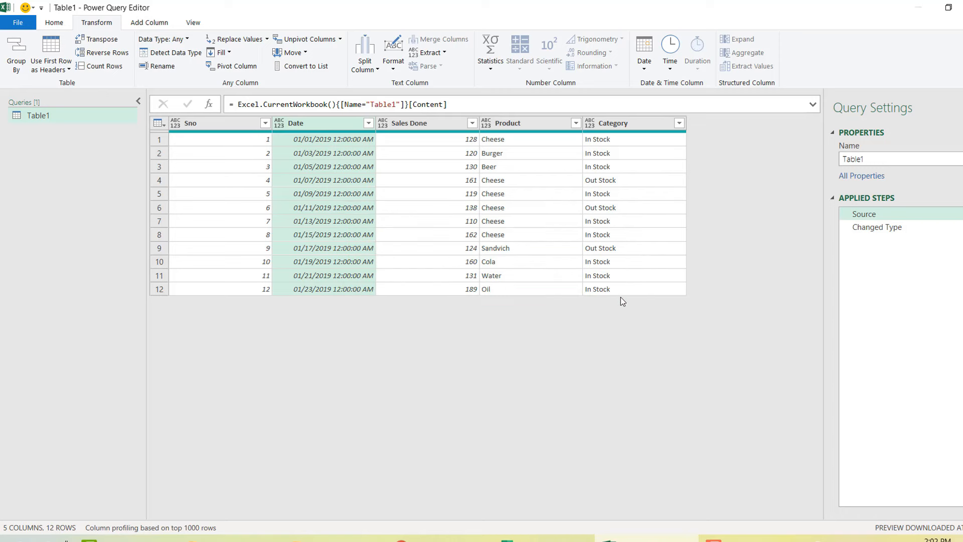
- From the Changed Type step, set the Date column's data type to Date as a separate new step and review that step
{"action": "left_click", "coordinate": [868, 231]}
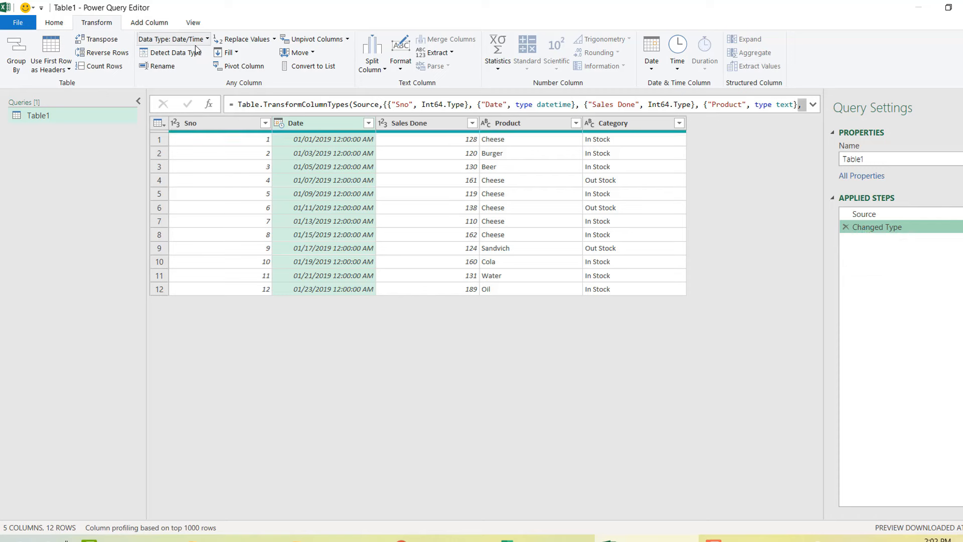
{"action": "left_click", "coordinate": [60, 23]}
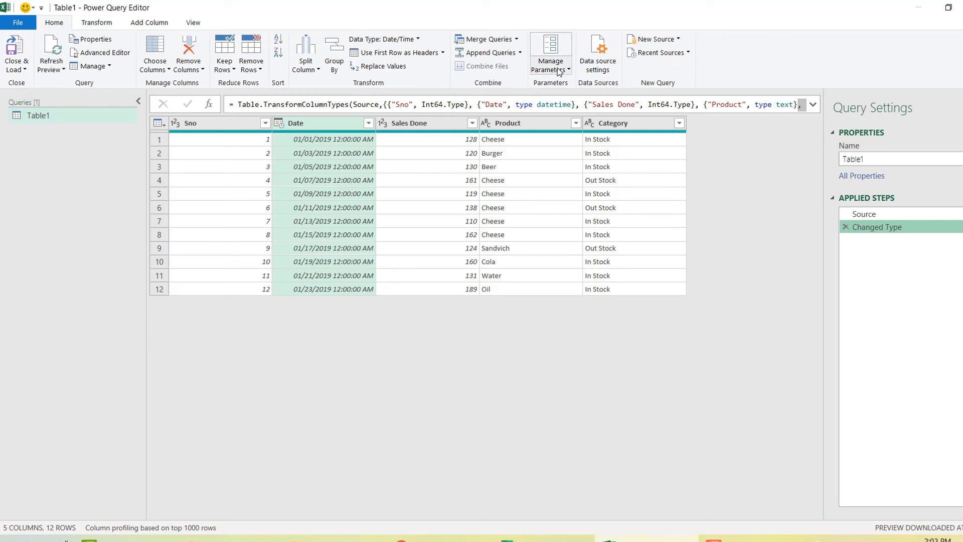
{"action": "left_click", "coordinate": [415, 41]}
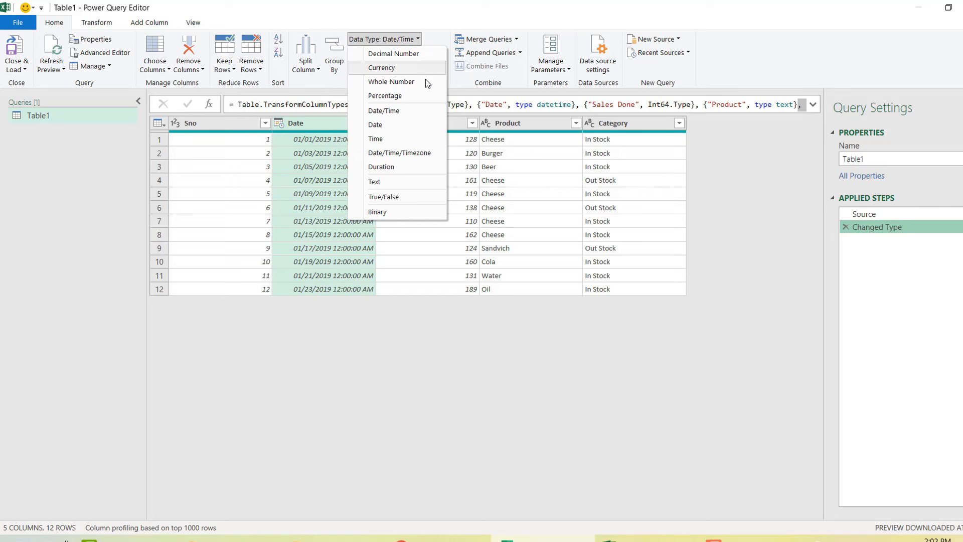
{"action": "left_click", "coordinate": [396, 125]}
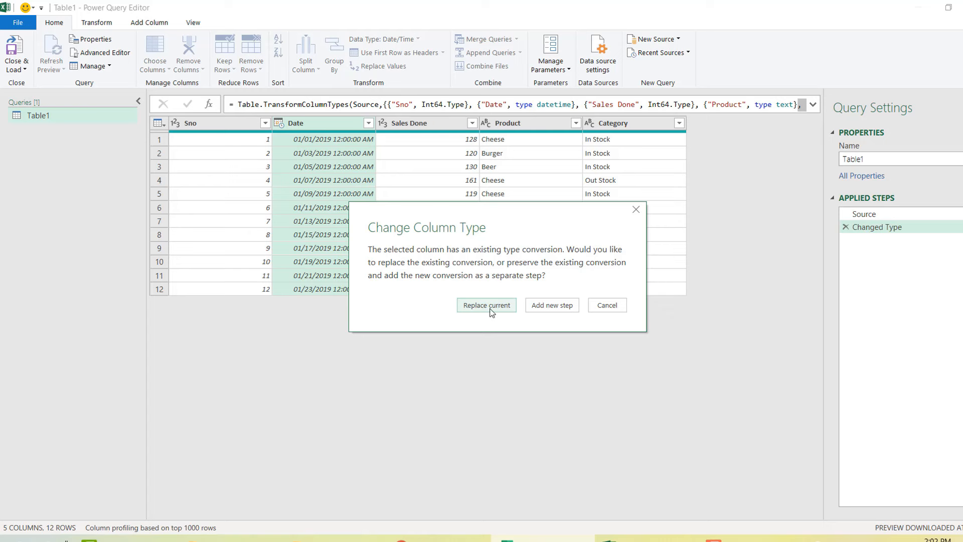
{"action": "left_click", "coordinate": [554, 307]}
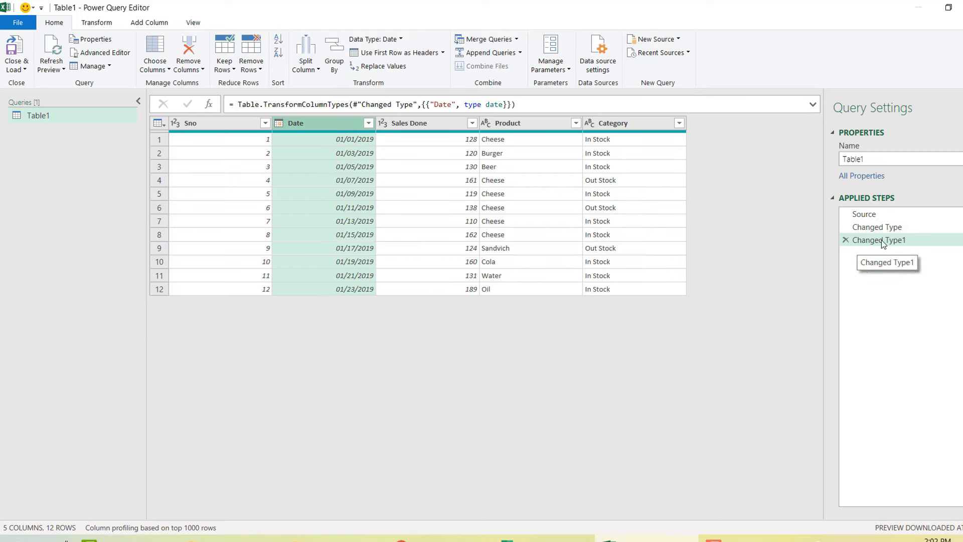
{"action": "left_click", "coordinate": [896, 240]}
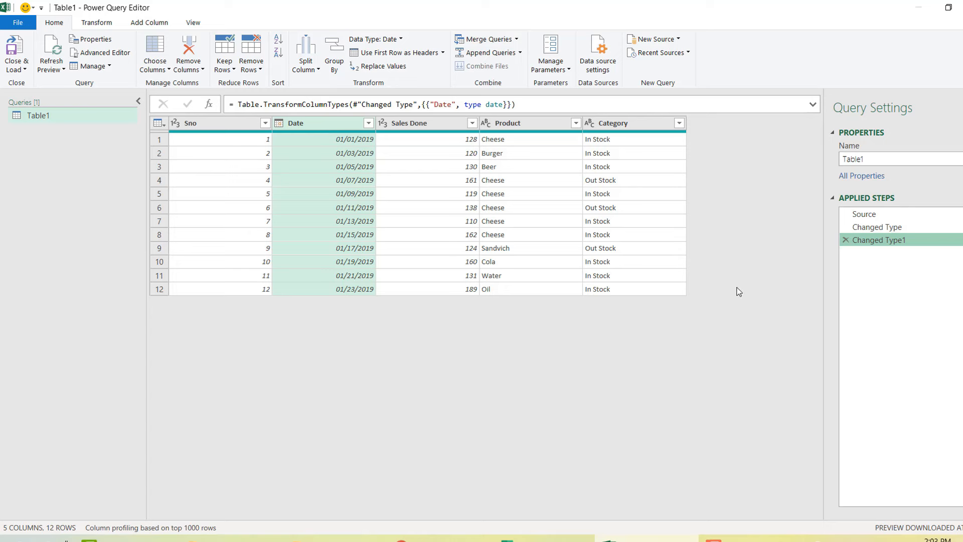
{"action": "left_click", "coordinate": [202, 23]}
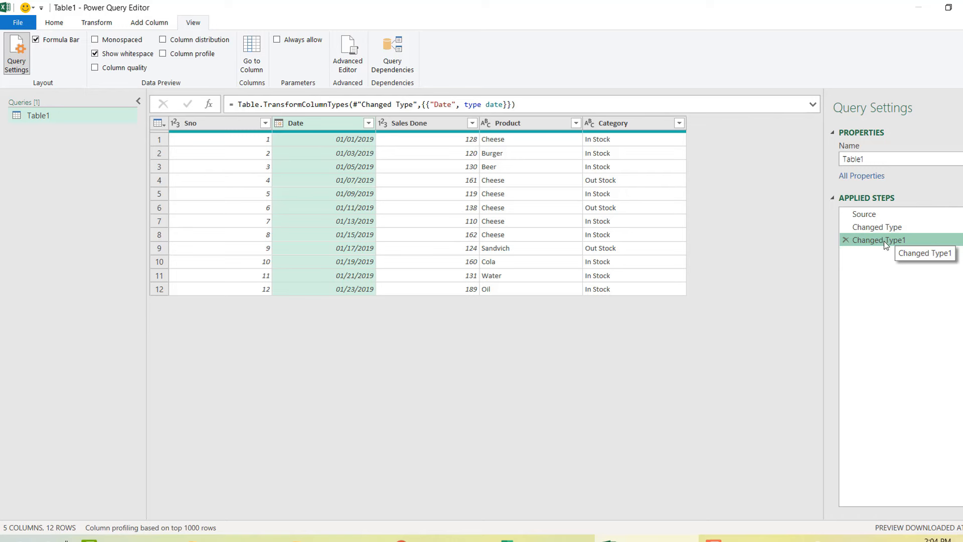
- Review the Changed Type1 code in the Advanced Editor, comparing its definition on line 4 with the reference after the in keyword
{"action": "mouse_move", "coordinate": [883, 241]}
{"action": "left_mouse_down"}
{"action": "mouse_move", "coordinate": [875, 228]}
{"action": "mouse_move", "coordinate": [873, 250]}
{"action": "left_mouse_up"}
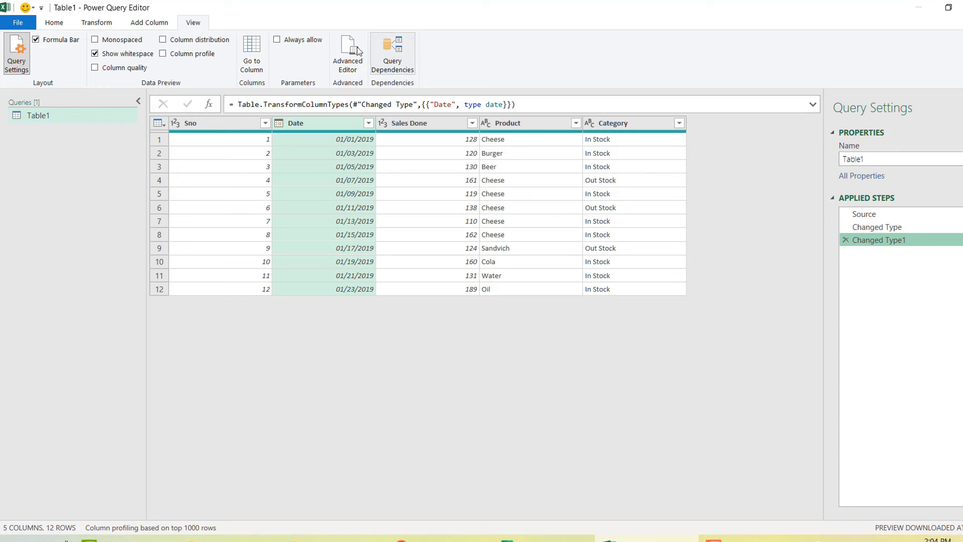
{"action": "left_click", "coordinate": [343, 59]}
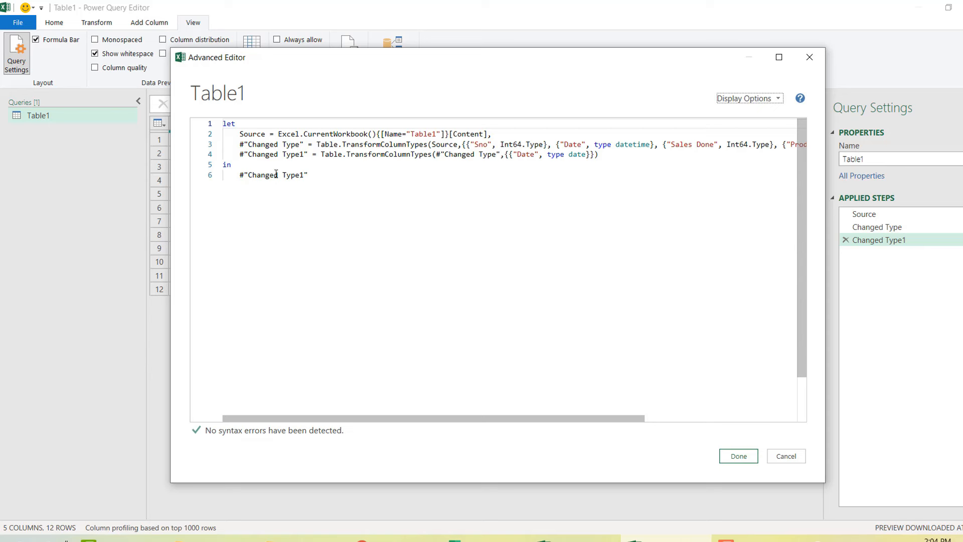
{"action": "left_click", "coordinate": [302, 175]}
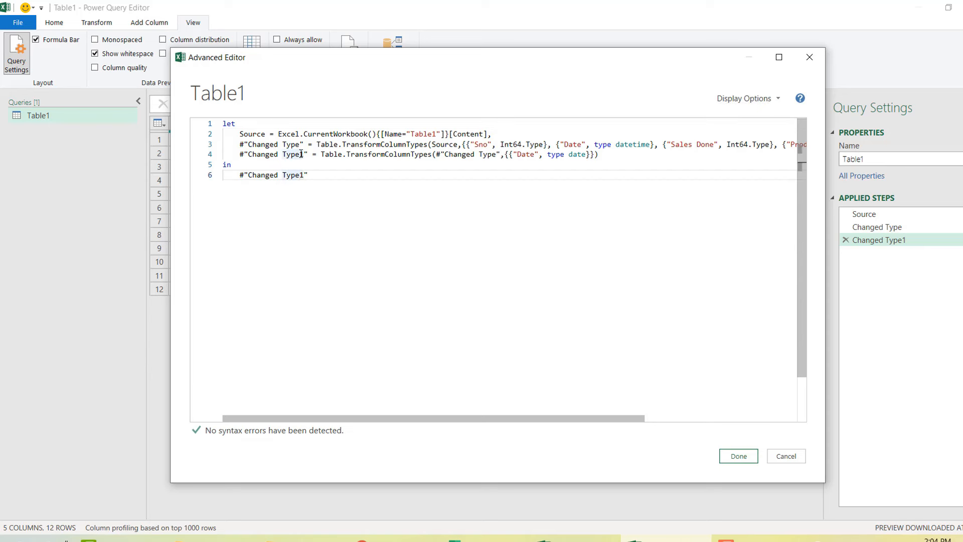
{"action": "key", "text": "Up"}
{"action": "key", "text": "Up"}
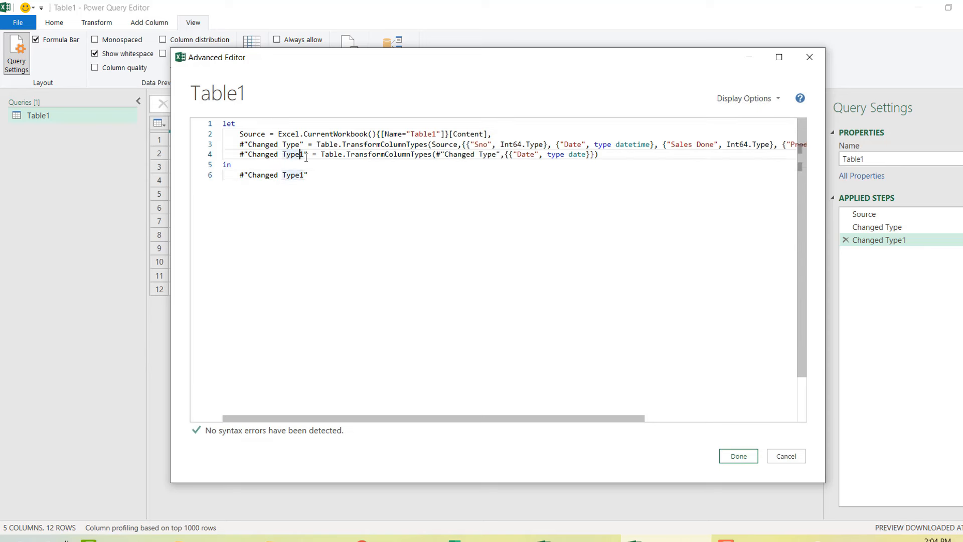
{"action": "left_click", "coordinate": [327, 176]}
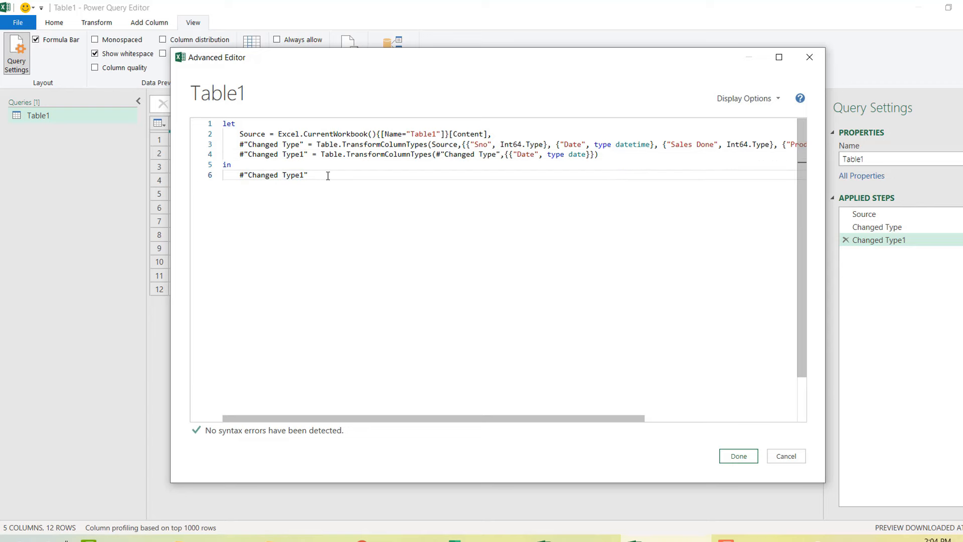
{"action": "left_click", "coordinate": [739, 456]}
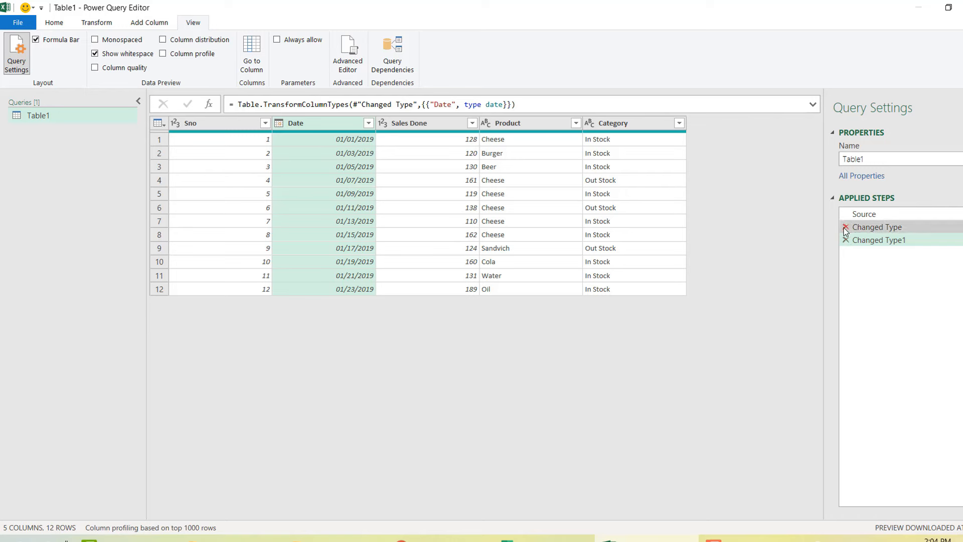
- Delete the first Changed Type step from the query and check the updated code in the Advanced Editor
{"action": "left_click", "coordinate": [848, 228]}
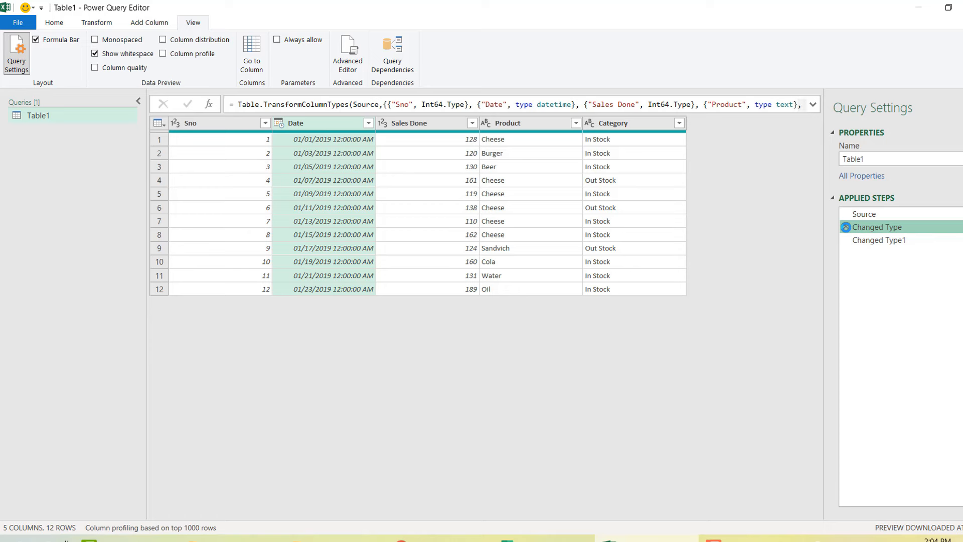
{"action": "right_click", "coordinate": [847, 228]}
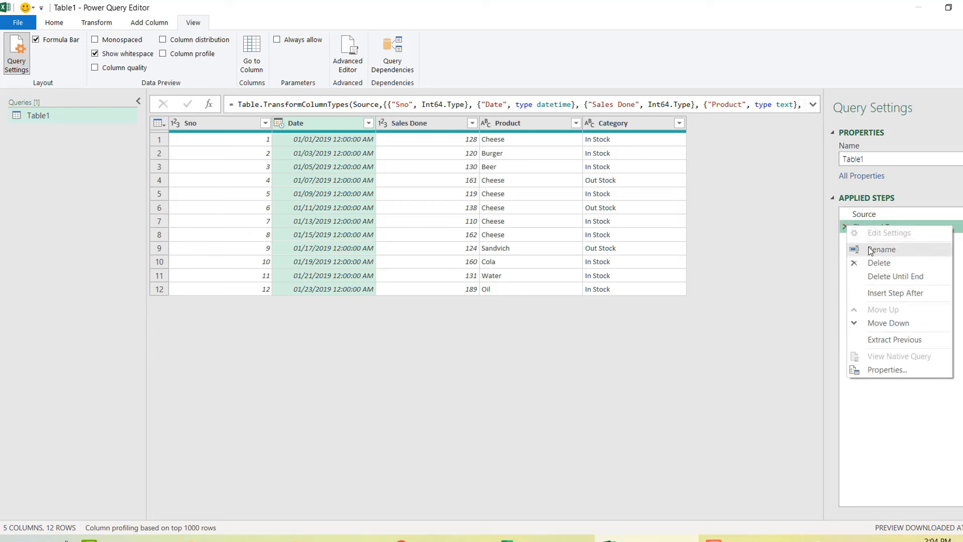
{"action": "left_click", "coordinate": [882, 265]}
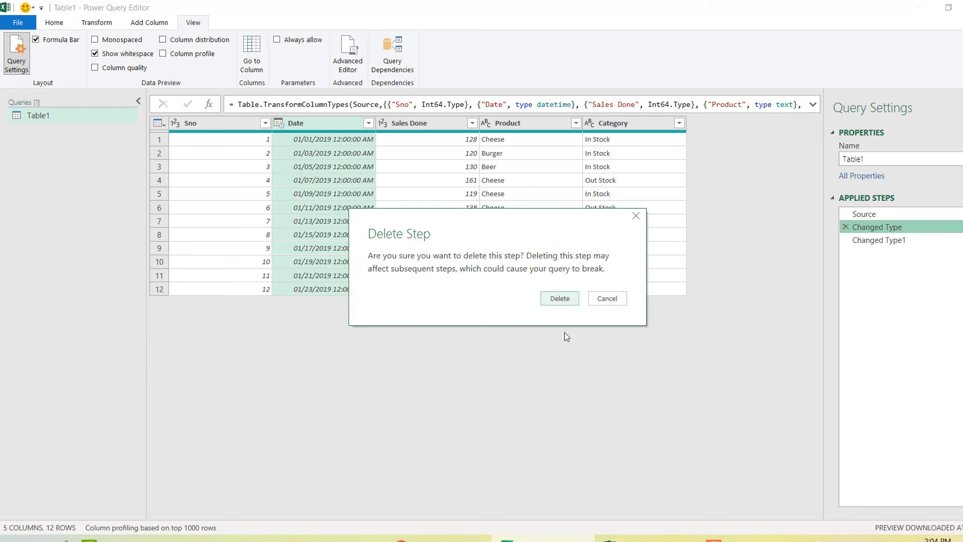
{"action": "left_click", "coordinate": [556, 299]}
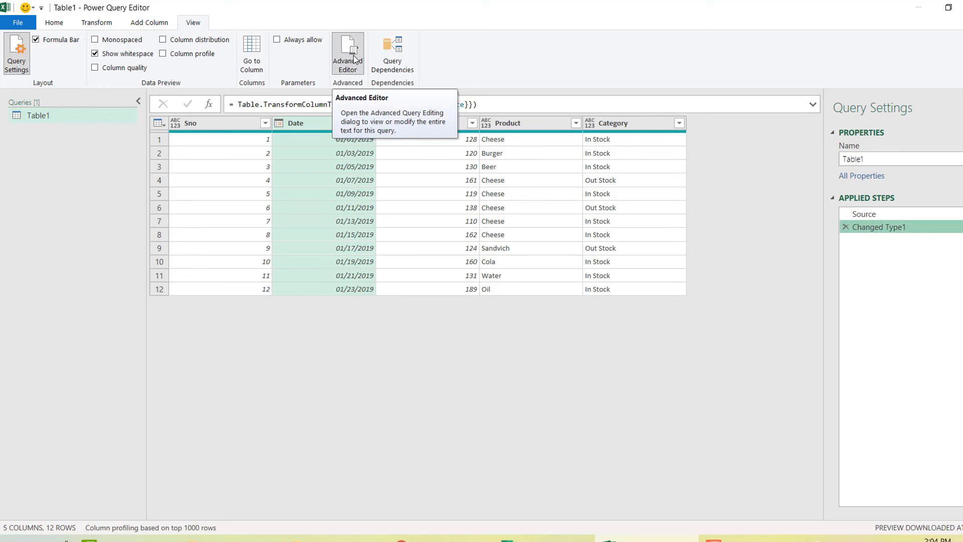
{"action": "left_click", "coordinate": [354, 59]}
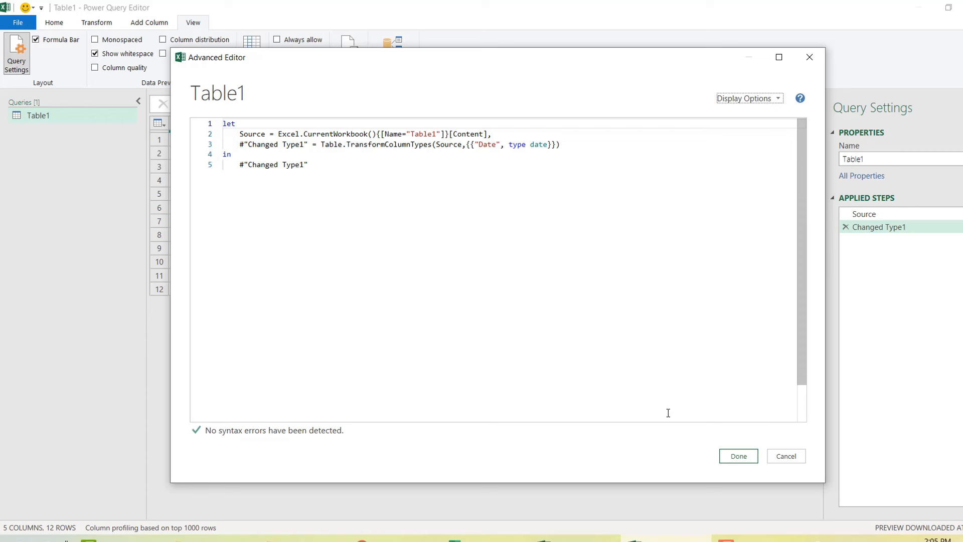
{"action": "left_click", "coordinate": [738, 463]}
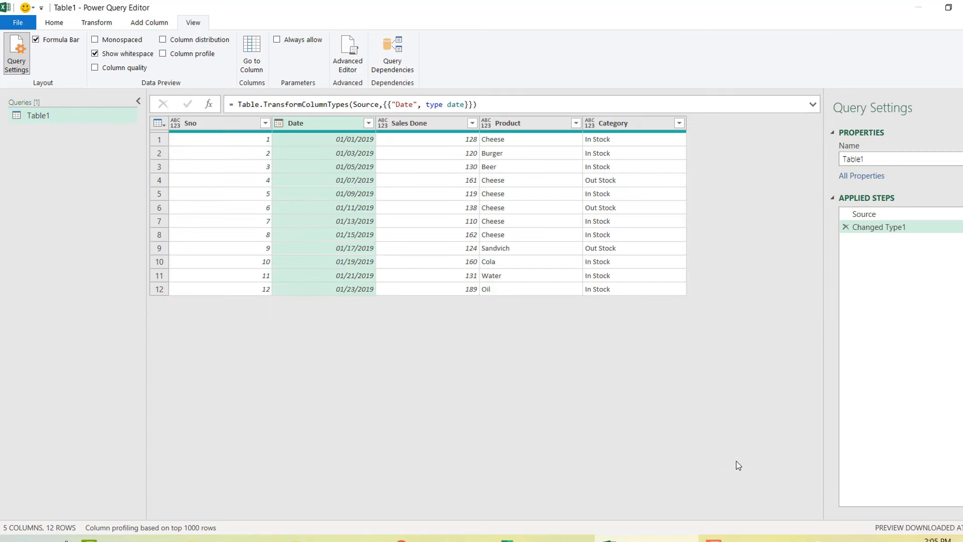
- Add a new column that adds 1 to each value in the Sales Done column
{"action": "left_click", "coordinate": [421, 123]}
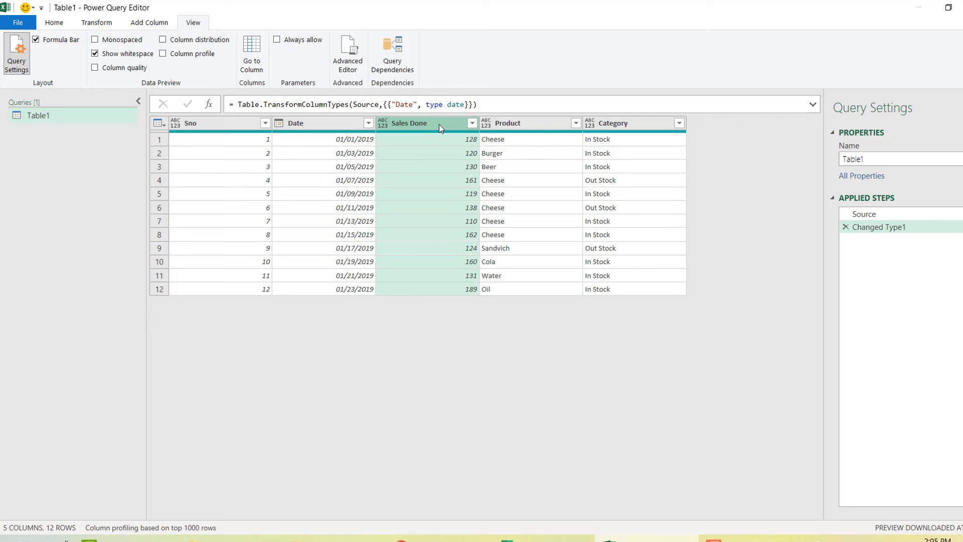
{"action": "left_click", "coordinate": [136, 22]}
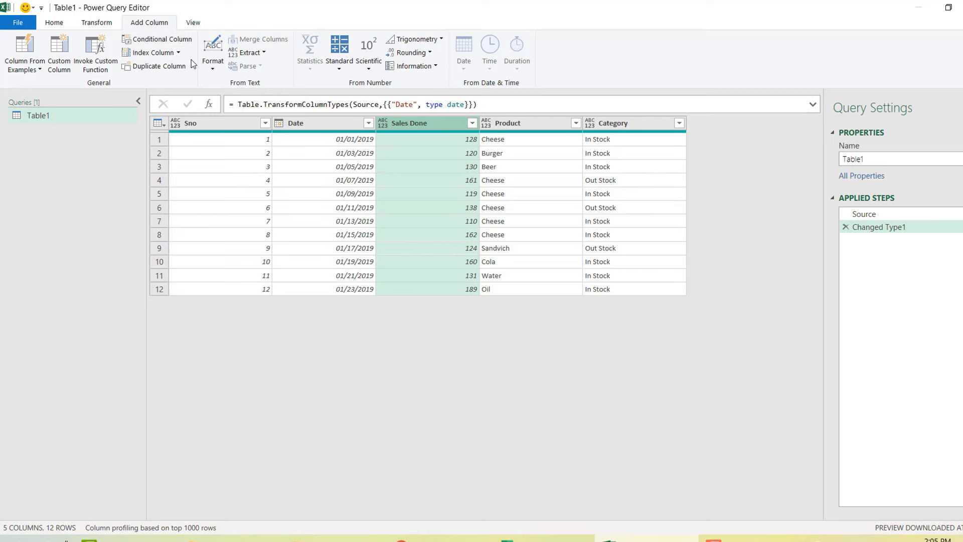
{"action": "left_click", "coordinate": [341, 73]}
{"action": "left_click", "coordinate": [373, 88]}
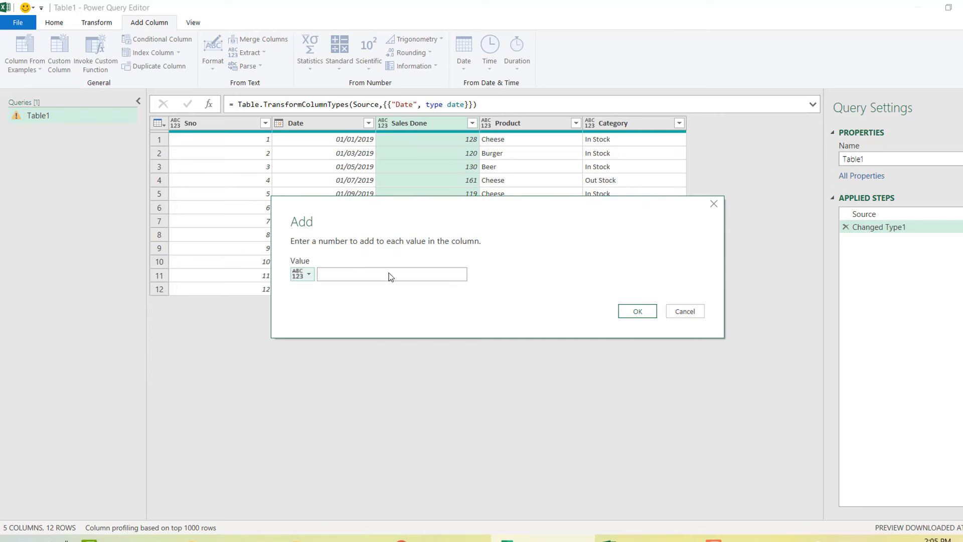
{"action": "left_click", "coordinate": [355, 277]}
{"action": "type", "text": "1"}
{"action": "left_click", "coordinate": [634, 315]}
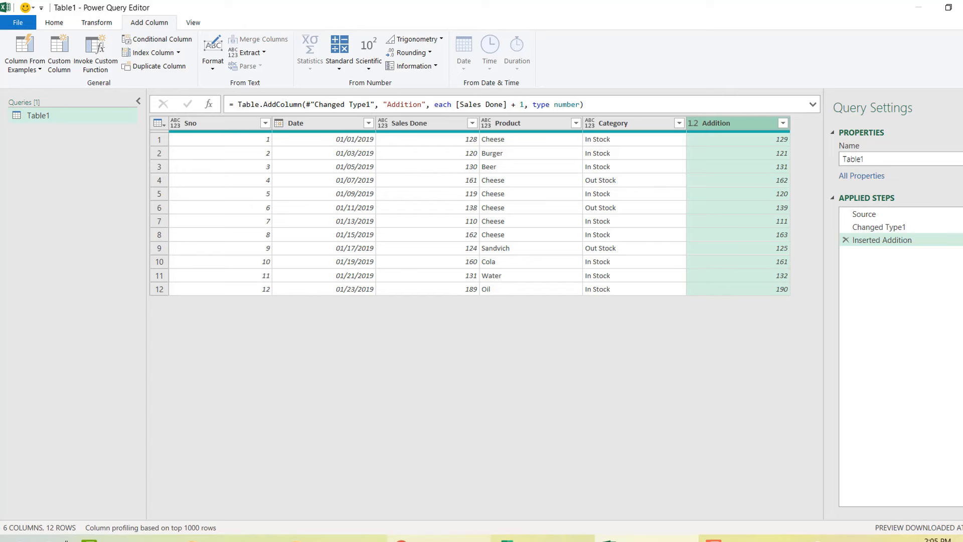
- Switch to the Microsoft Docs page in the browser and look up the Table.AddColumn function by filtering for "table.add"
{"action": "left_click", "coordinate": [432, 538]}
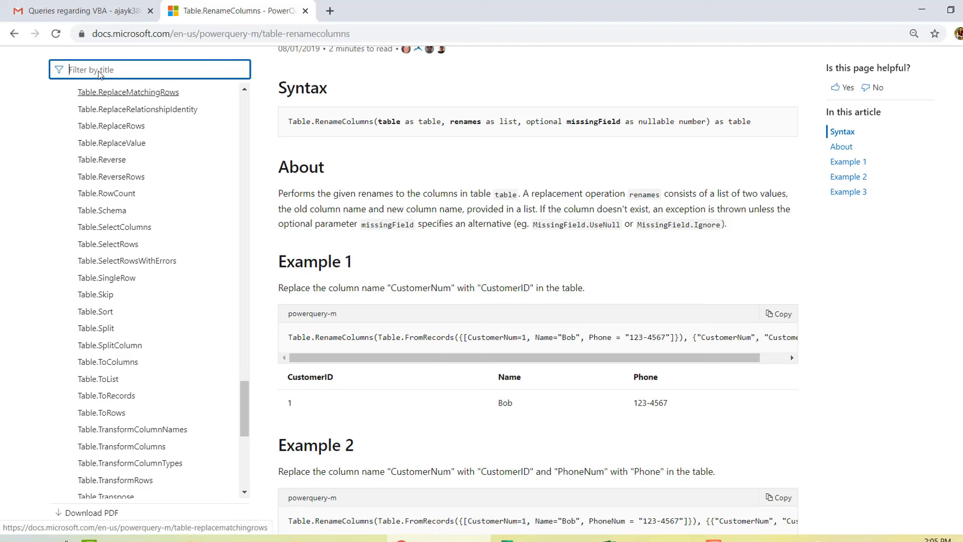
{"action": "type", "text": "tab"}
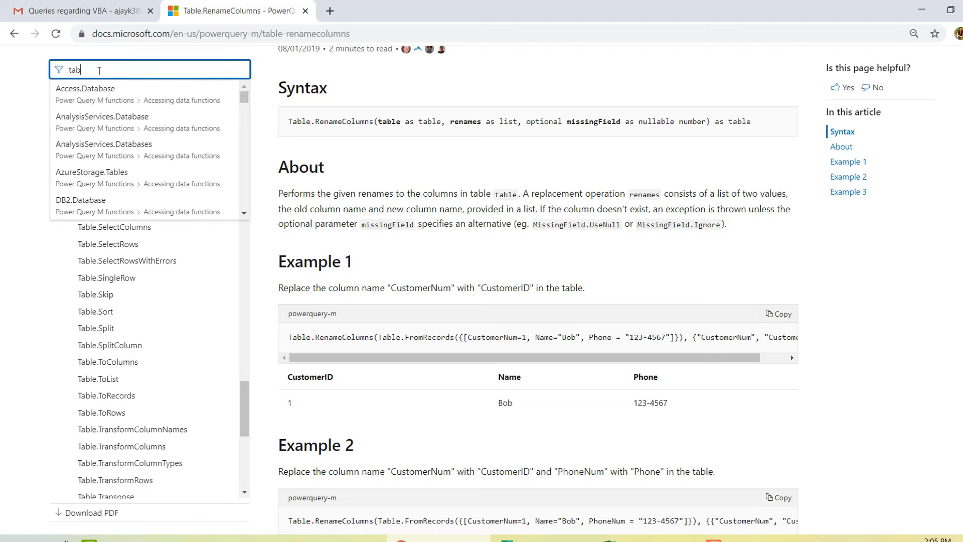
{"action": "type", "text": "le.add"}
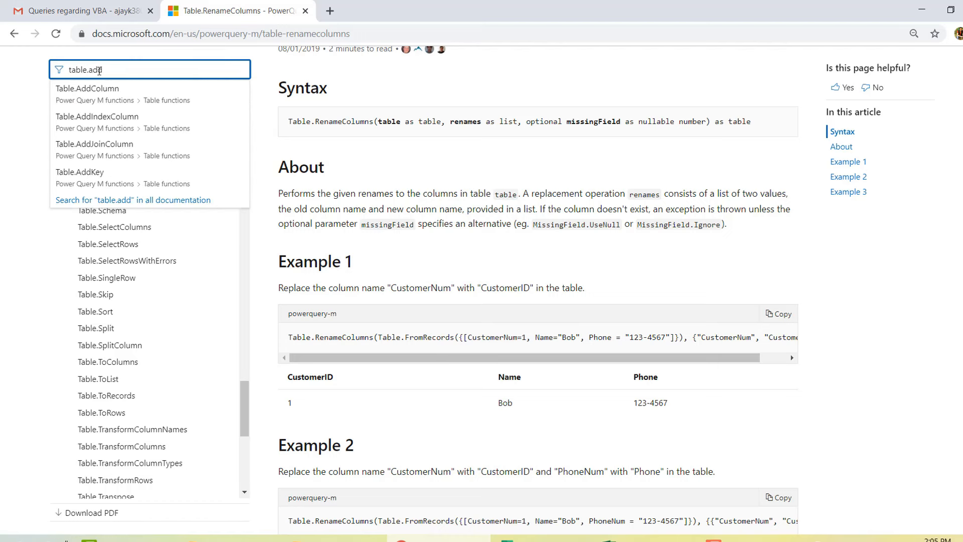
{"action": "left_click", "coordinate": [101, 93]}
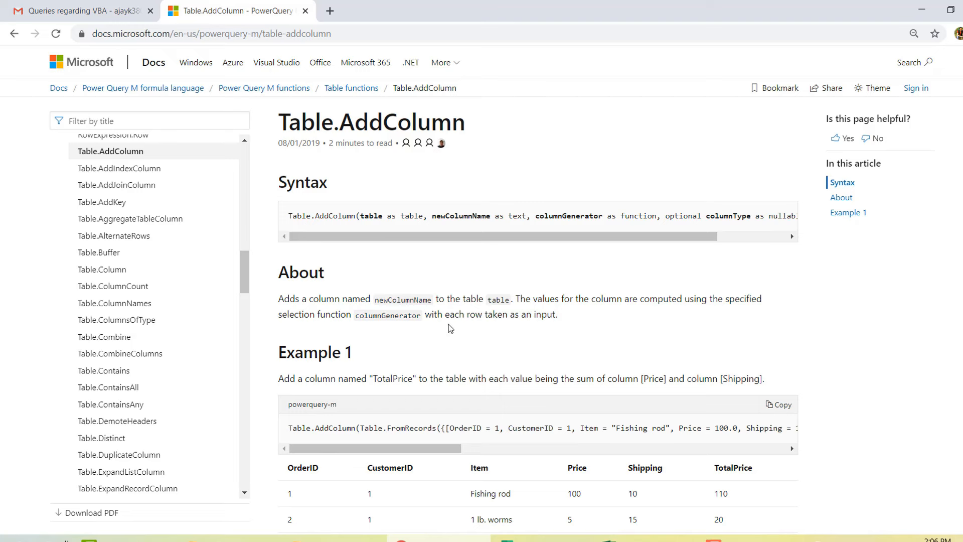
- Return to the Power Query Editor and examine the Table.AddColumn line and its each keyword in the Advanced Editor alongside the table
{"action": "left_click", "coordinate": [629, 538]}
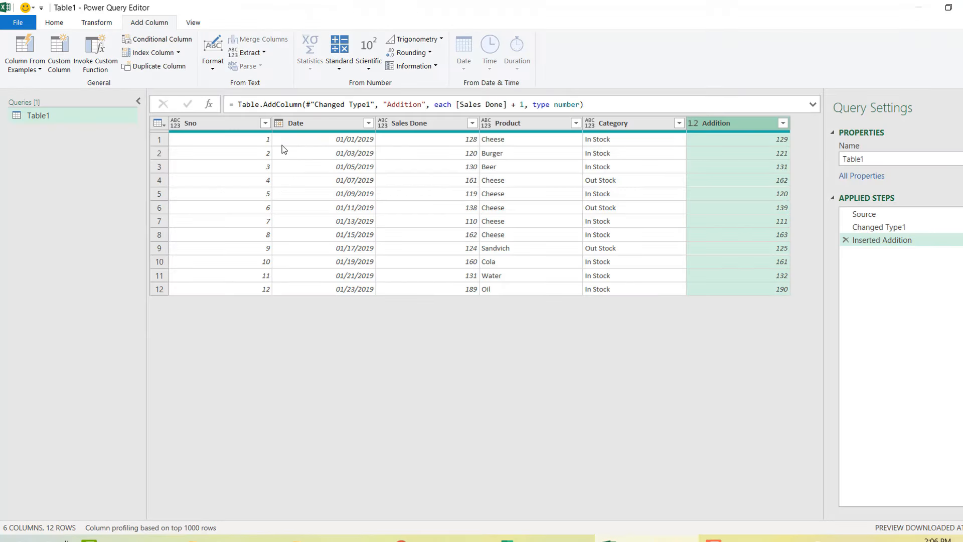
{"action": "left_click", "coordinate": [196, 23]}
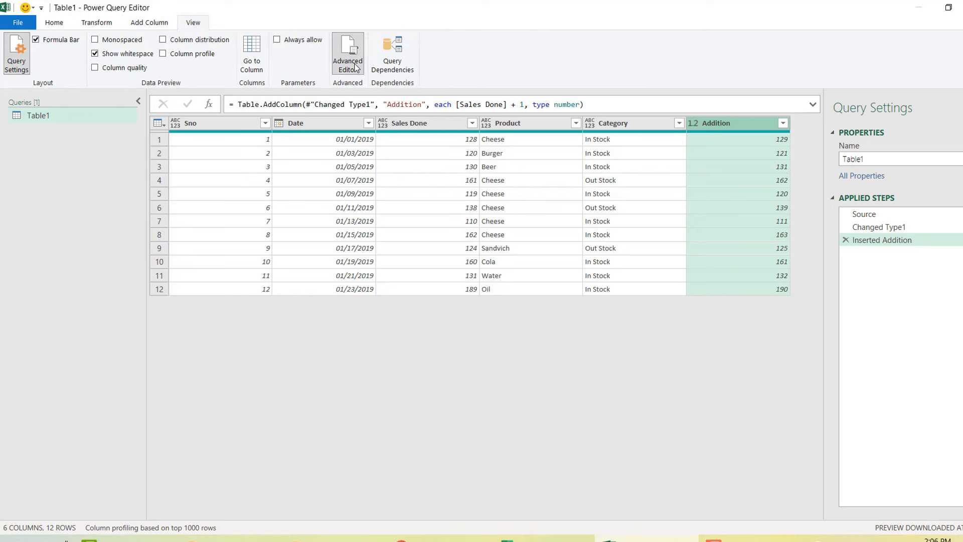
{"action": "left_click", "coordinate": [348, 61]}
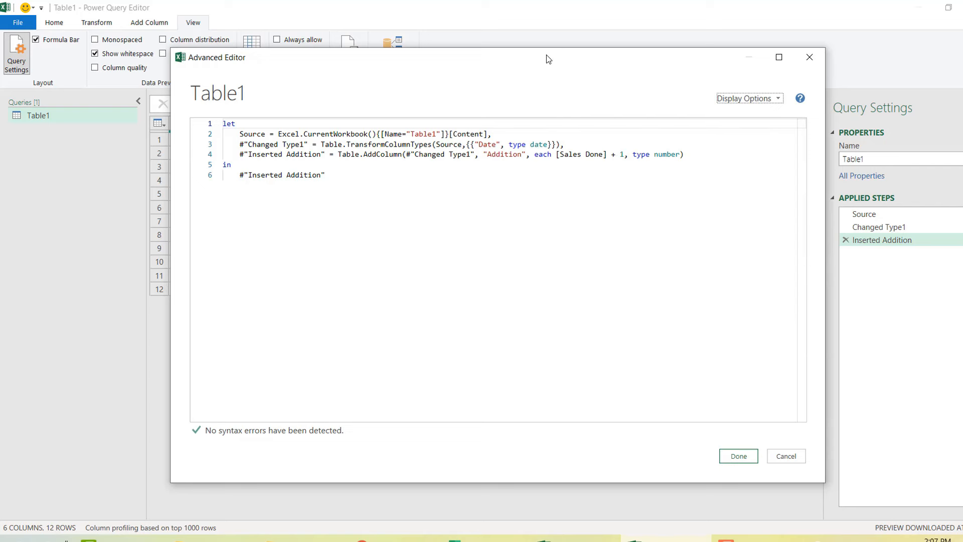
{"action": "left_click_drag", "start_coordinate": [546, 59], "coordinate": [522, 166]}
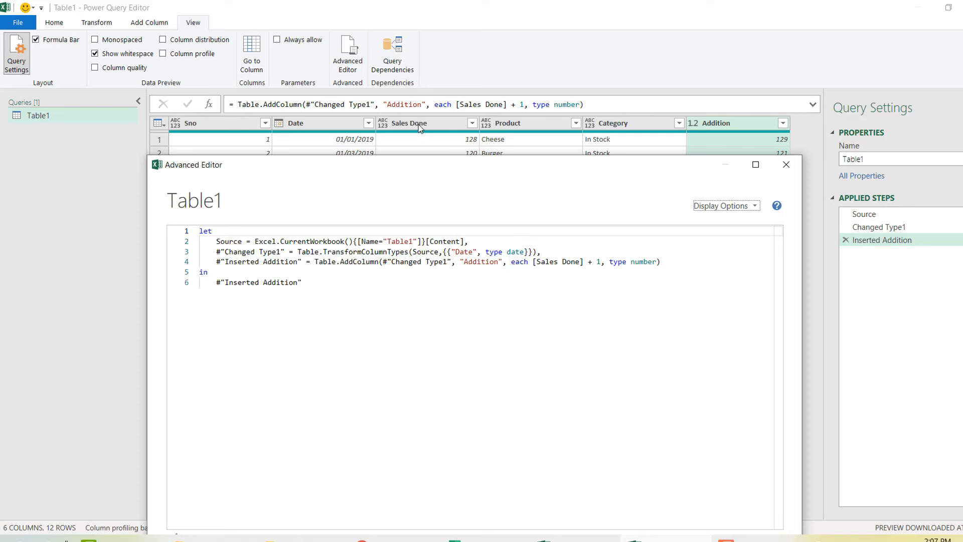
{"action": "double_click", "coordinate": [520, 261]}
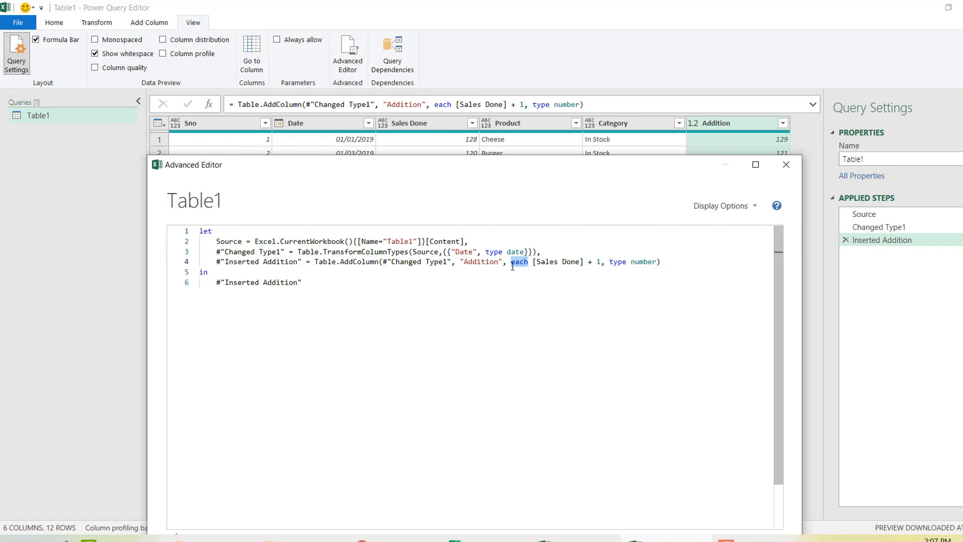
{"action": "left_click", "coordinate": [502, 282]}
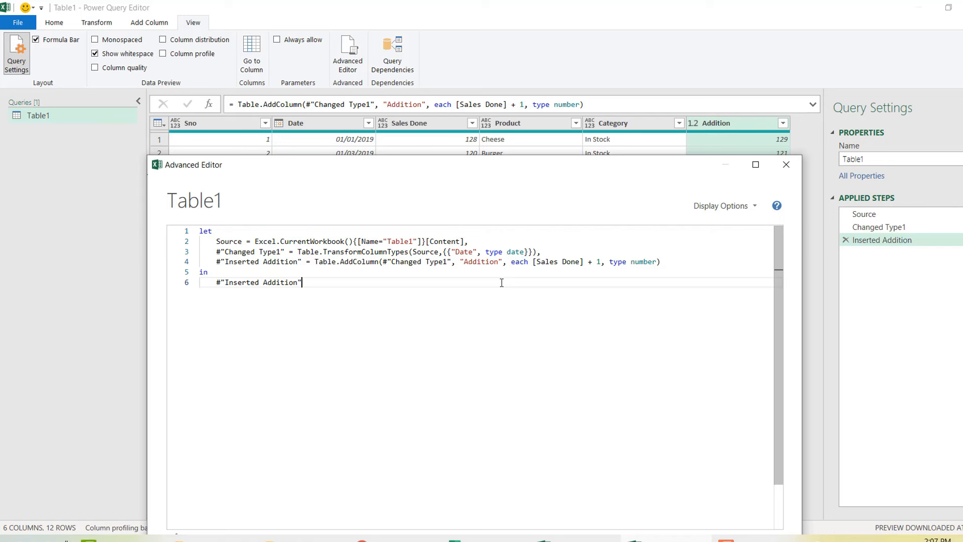
{"action": "left_click_drag", "start_coordinate": [403, 164], "coordinate": [396, 223]}
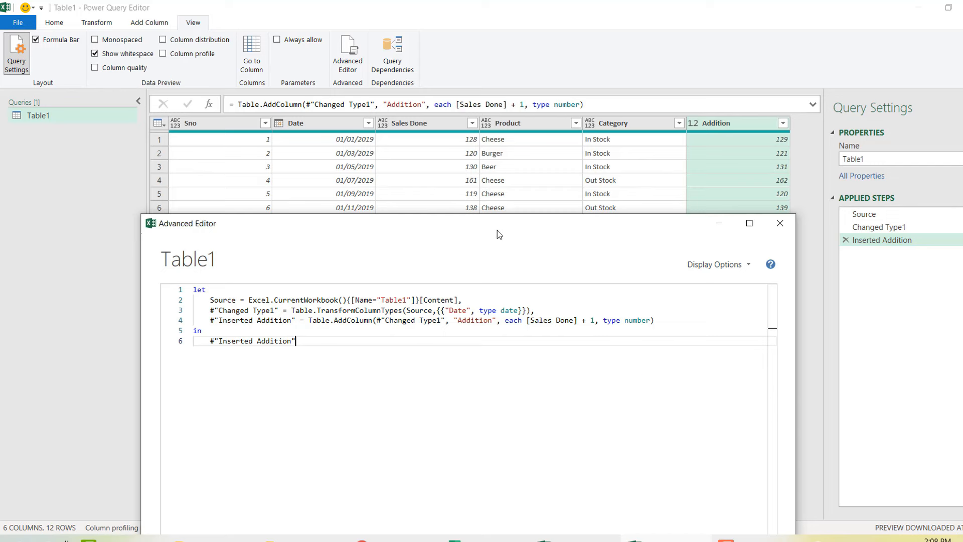
{"action": "left_click_drag", "start_coordinate": [500, 224], "coordinate": [499, 277]}
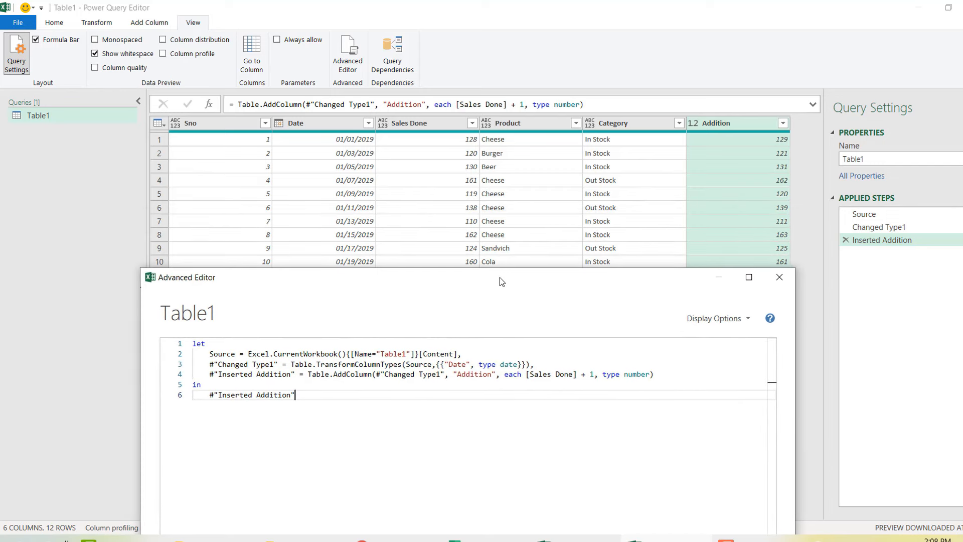
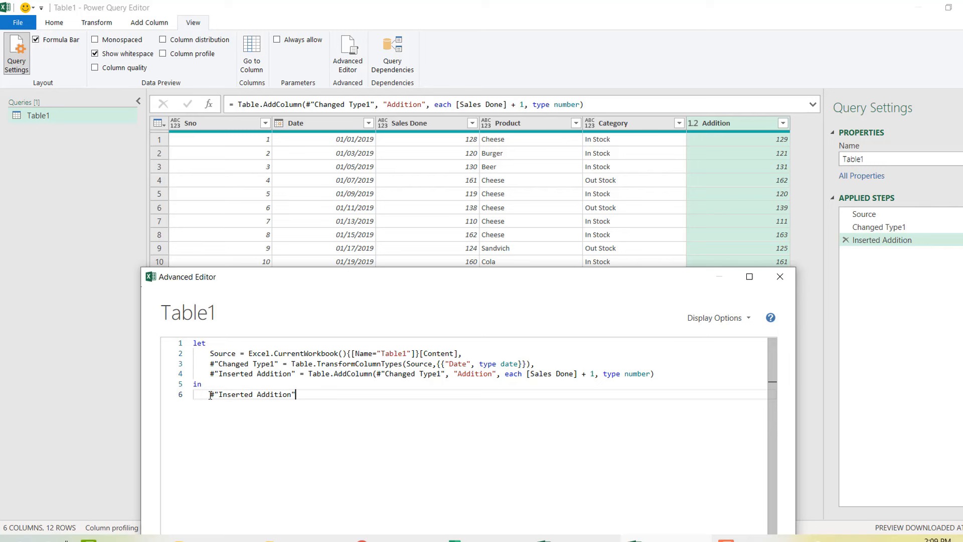
- Examine the "Inserted Addition" reference after the in keyword and the Source name defined on line 2
{"action": "left_click", "coordinate": [210, 395]}
{"action": "key", "text": "shift+Right"}
{"action": "key", "text": "shift+Right"}
{"action": "key", "text": "shift+Right"}
{"action": "key", "text": "shift+Right"}
{"action": "key", "text": "shift+Right"}
{"action": "key", "text": "shift+Right"}
{"action": "key", "text": "shift+Right"}
{"action": "key", "text": "shift+Right"}
{"action": "key", "text": "shift+Right"}
{"action": "key", "text": "shift+Right"}
{"action": "key", "text": "shift+Right"}
{"action": "key", "text": "shift+Right"}
{"action": "key", "text": "shift+Right"}
{"action": "key", "text": "shift+Right"}
{"action": "key", "text": "shift+Right"}
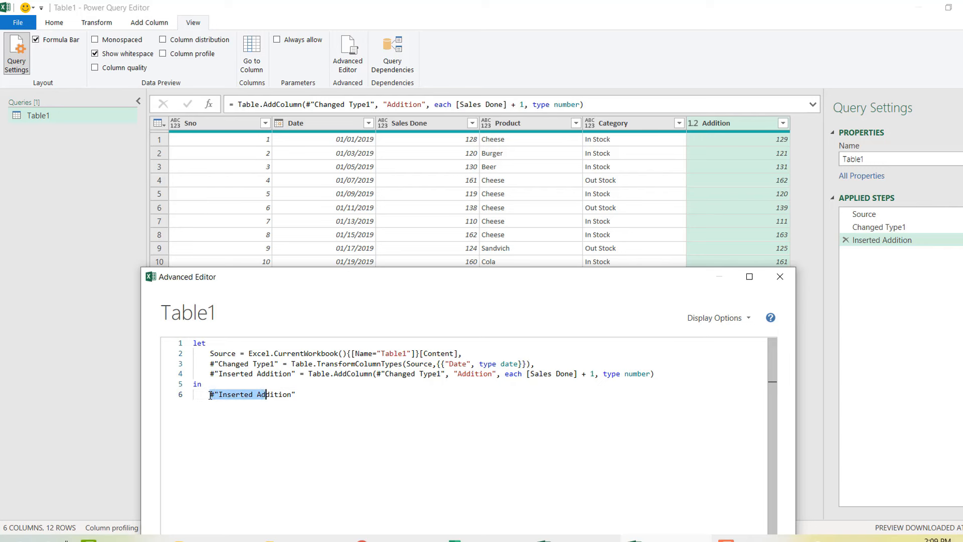
{"action": "key", "text": "shift+Right"}
{"action": "key", "text": "shift+Right"}
{"action": "key", "text": "shift+Right"}
{"action": "key", "text": "shift+Right"}
{"action": "key", "text": "shift+Right"}
{"action": "double_click", "coordinate": [232, 395]}
{"action": "left_click", "coordinate": [223, 353]}
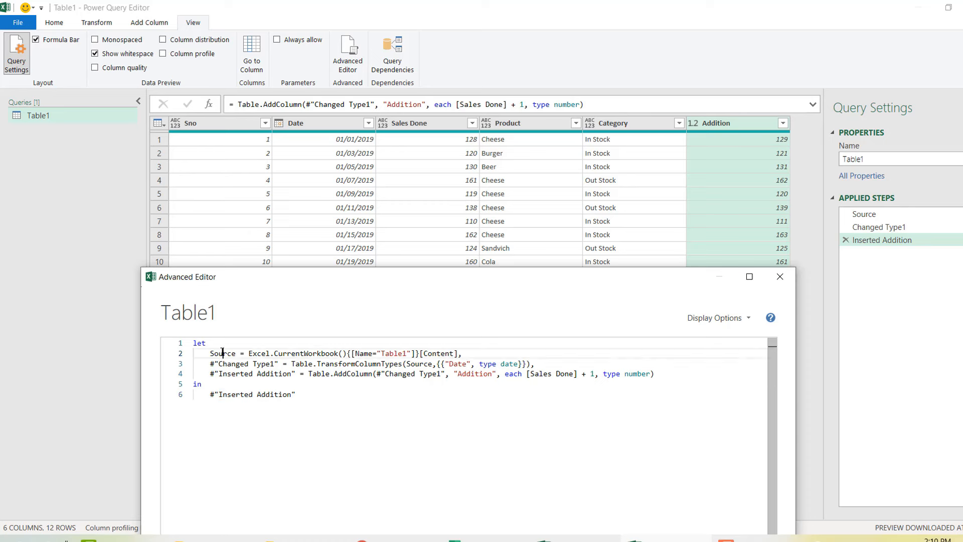
{"action": "double_click", "coordinate": [222, 353]}
- Try replacing the reference after the in keyword with Source, and close the Advanced Editor without saving
{"action": "left_click", "coordinate": [227, 400]}
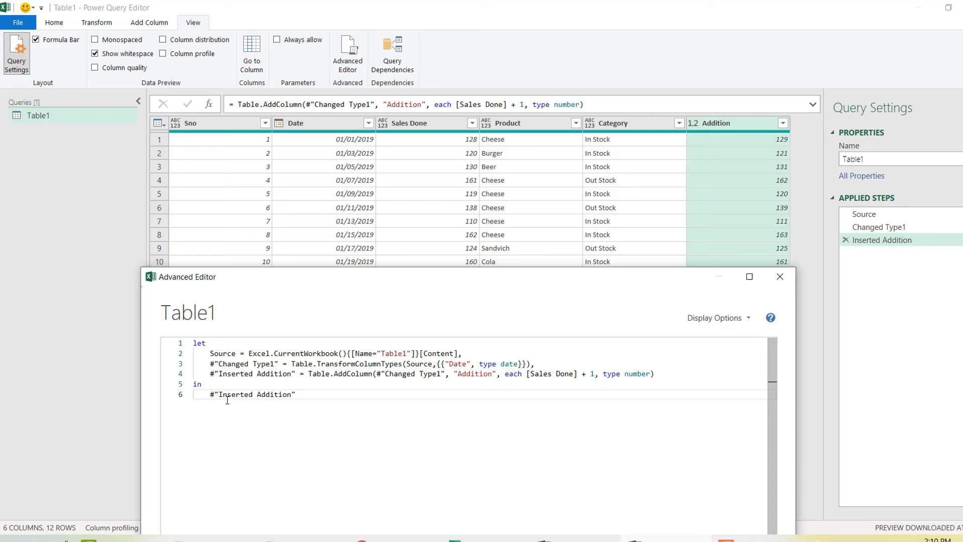
{"action": "key", "text": "End"}
{"action": "key", "text": "Left"}
{"action": "key", "text": "BackSpace"}
{"action": "key", "text": "BackSpace"}
{"action": "key", "text": "BackSpace"}
{"action": "key", "text": "BackSpace"}
{"action": "key", "text": "BackSpace"}
{"action": "key", "text": "BackSpace"}
{"action": "key", "text": "BackSpace"}
{"action": "key", "text": "BackSpace"}
{"action": "key", "text": "BackSpace"}
{"action": "key", "text": "BackSpace"}
{"action": "key", "text": "BackSpace"}
{"action": "key", "text": "BackSpace"}
{"action": "key", "text": "BackSpace"}
{"action": "key", "text": "BackSpace"}
{"action": "key", "text": "BackSpace"}
{"action": "key", "text": "BackSpace"}
{"action": "key", "text": "BackSpace"}
{"action": "key", "text": "BackSpace"}
{"action": "type", "text": "source"}
{"action": "key", "text": "Left"}
{"action": "key", "text": "Left"}
{"action": "key", "text": "Left"}
{"action": "key", "text": "Left"}
{"action": "key", "text": "Left"}
{"action": "key", "text": "Left"}
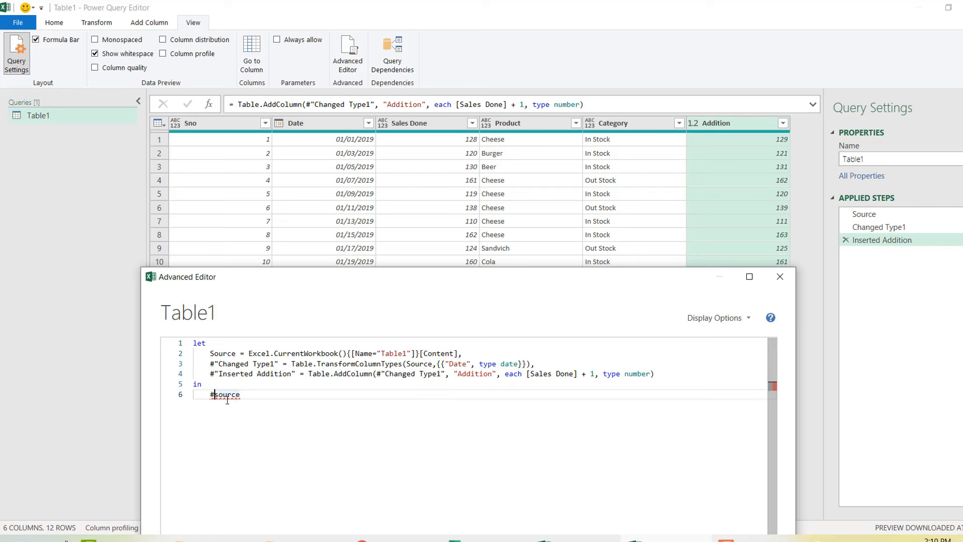
{"action": "key", "text": "BackSpace"}
{"action": "key", "text": "BackSpace"}
{"action": "type", "text": "S"}
{"action": "left_click_drag", "start_coordinate": [409, 284], "coordinate": [404, 208]}
{"action": "left_click", "coordinate": [777, 206]}
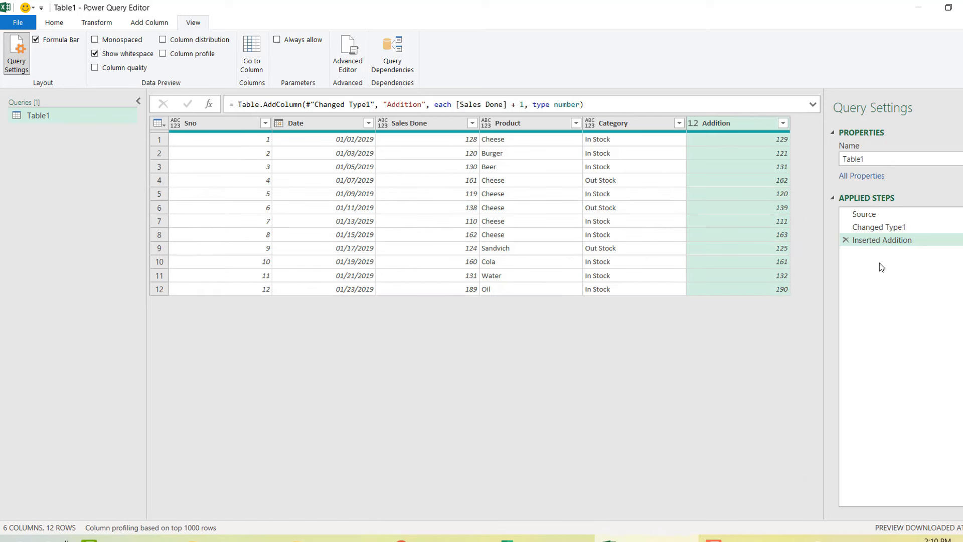
- In the Advanced Editor, replace the "Inserted Addition" reference after the in keyword with Source, apply the code, and select the remaining applied step
{"action": "left_click", "coordinate": [351, 55]}
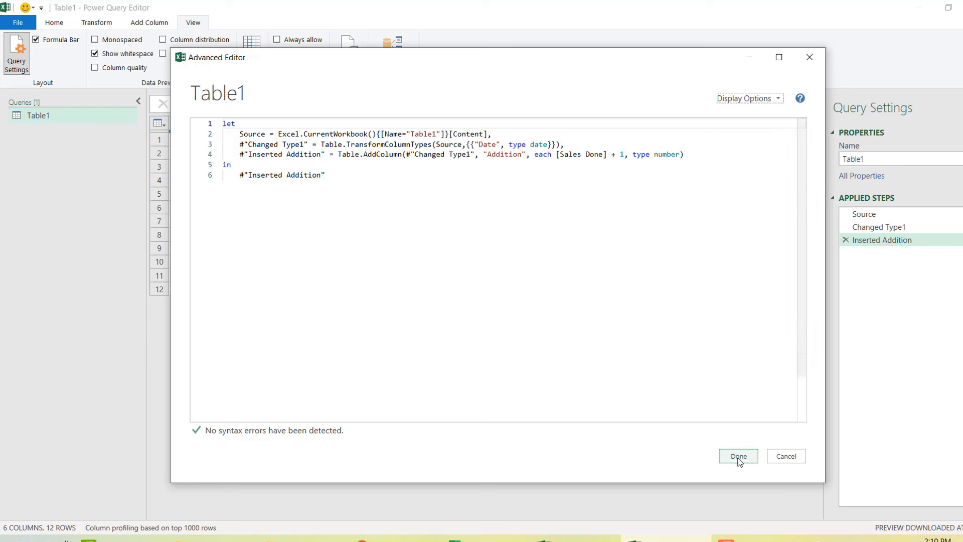
{"action": "left_click", "coordinate": [238, 178]}
{"action": "left_click", "coordinate": [340, 173], "text": "shift"}
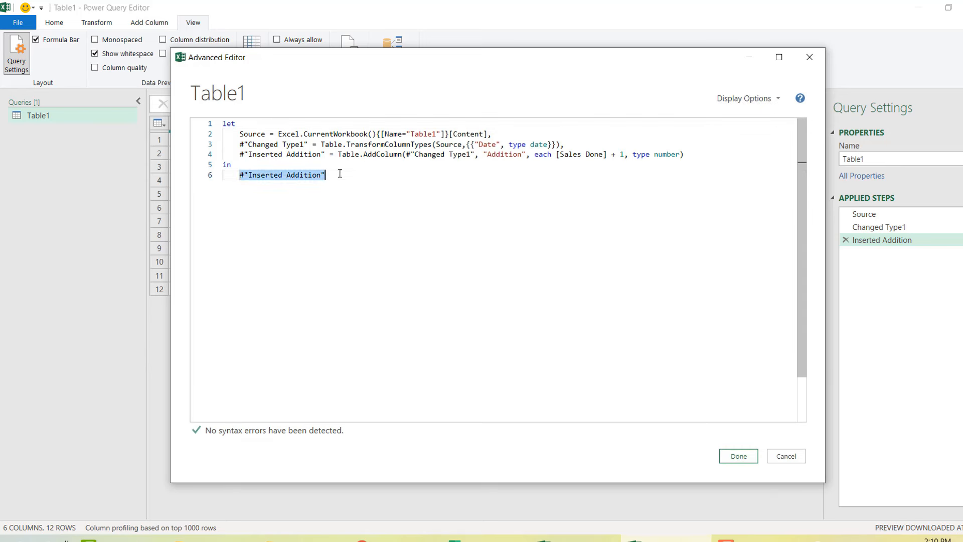
{"action": "key", "text": "BackSpace"}
{"action": "type", "text": "SOU"}
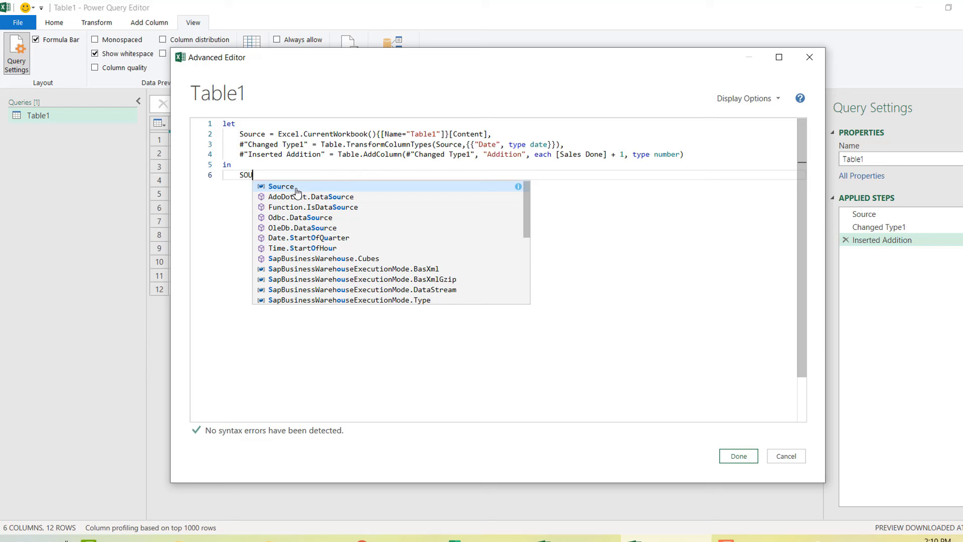
{"action": "left_click", "coordinate": [290, 188]}
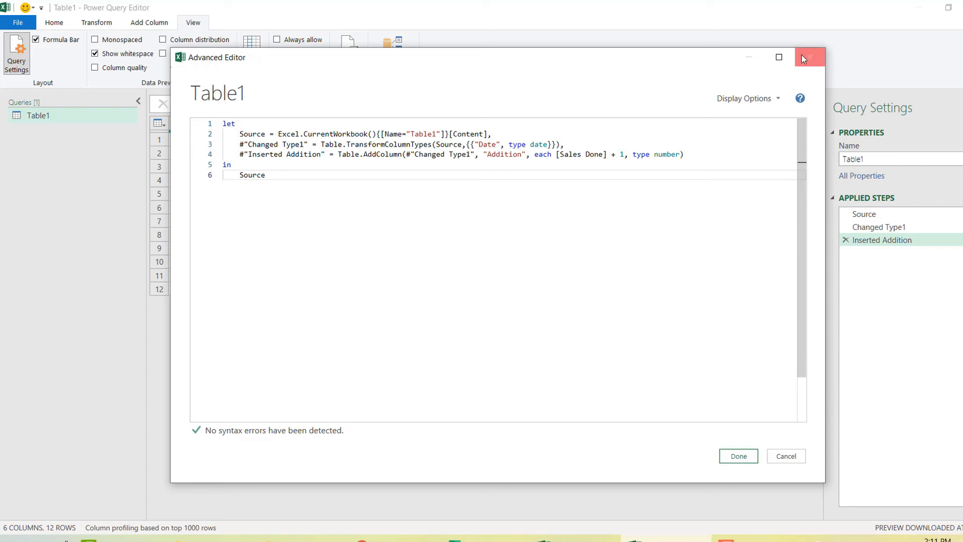
{"action": "left_click", "coordinate": [738, 457]}
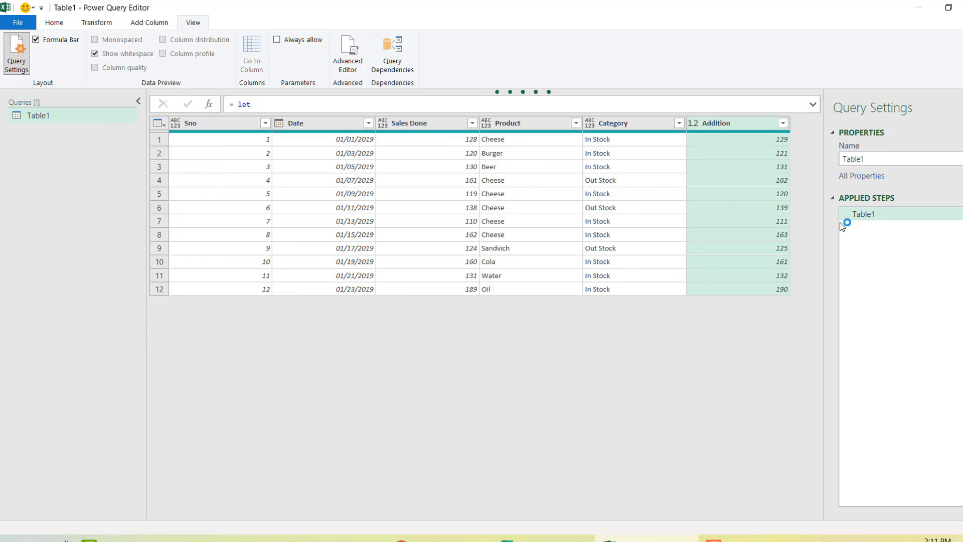
{"action": "left_click", "coordinate": [878, 215]}
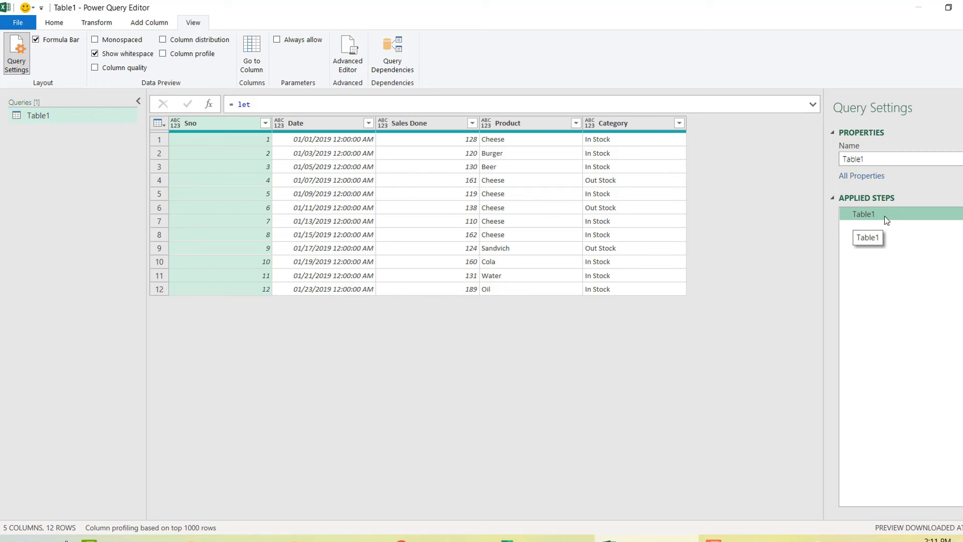
- Examine the Source reference after the in keyword alongside the "Changed Type1" line in the Advanced Editor, and close the editor
{"action": "left_click", "coordinate": [353, 62]}
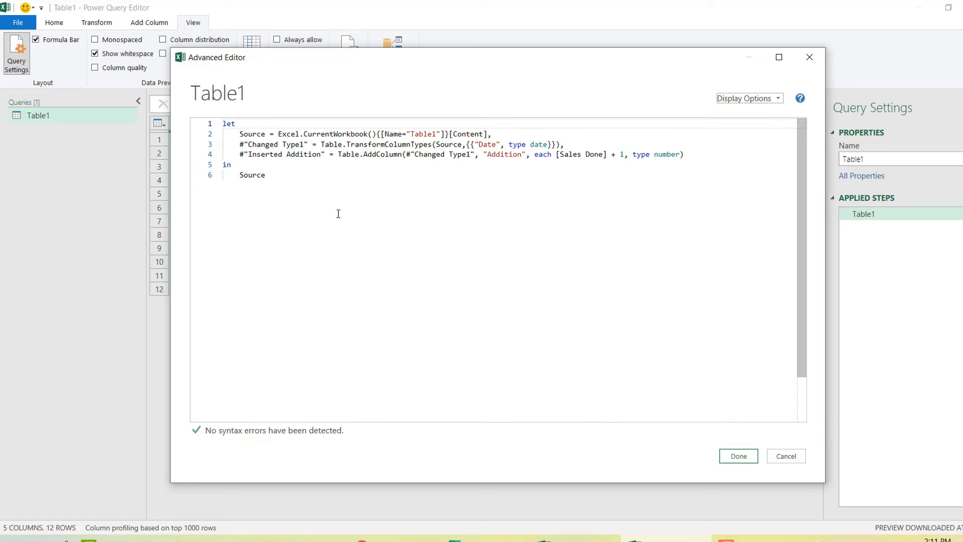
{"action": "left_click", "coordinate": [261, 174]}
{"action": "left_click", "coordinate": [239, 145]}
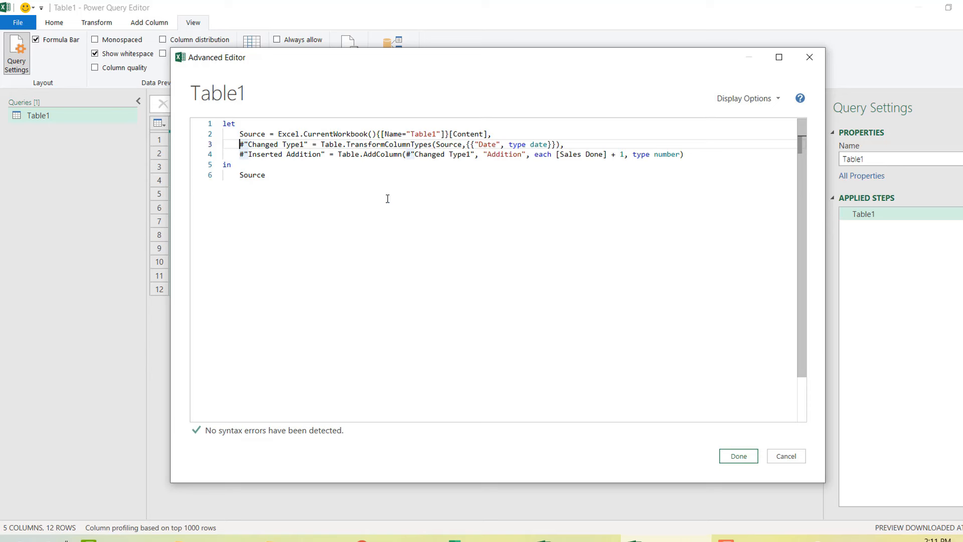
{"action": "left_click", "coordinate": [250, 175]}
{"action": "double_click", "coordinate": [252, 176]}
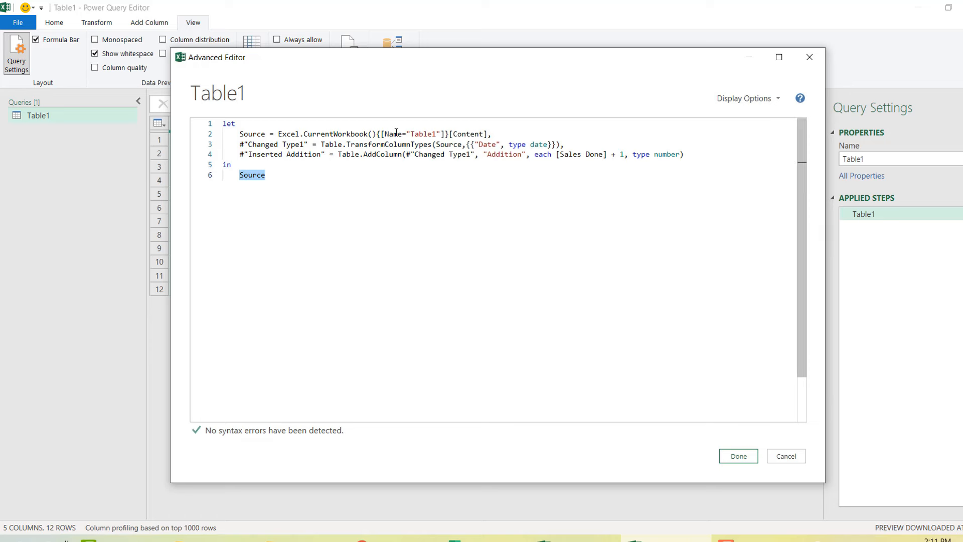
{"action": "left_click", "coordinate": [739, 456]}
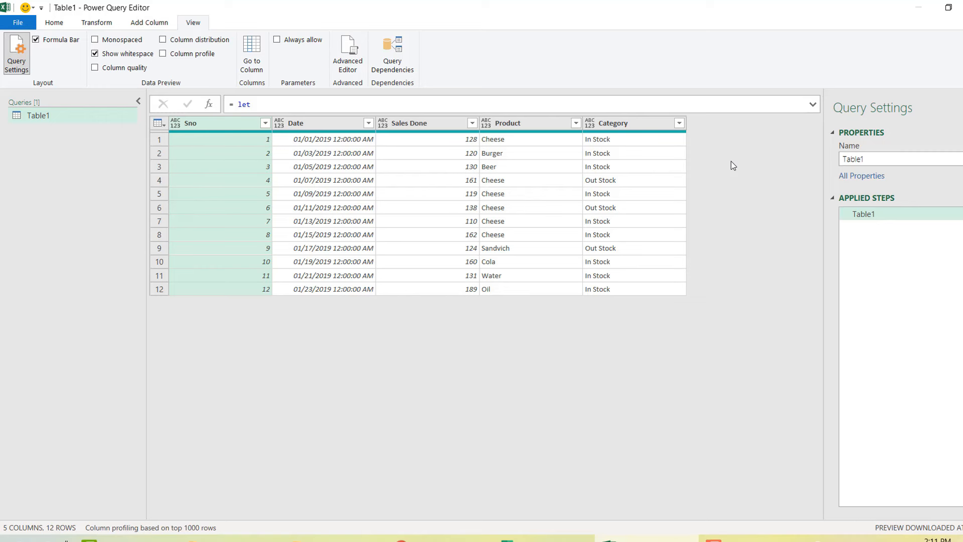
- Replace the Source reference after the in keyword with #"Changed Type1" in the Advanced Editor and apply the code
{"action": "left_click", "coordinate": [343, 52]}
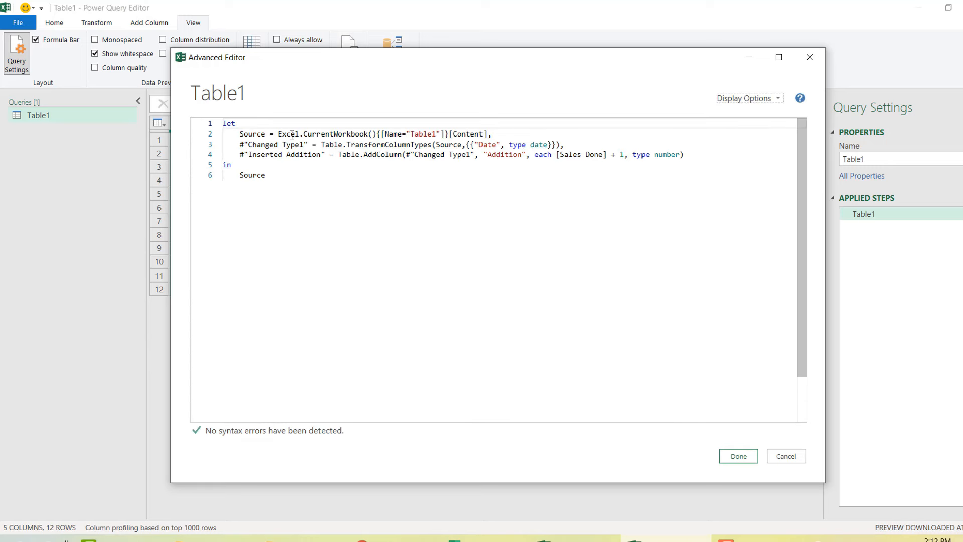
{"action": "left_click", "coordinate": [262, 175]}
{"action": "key", "text": "BackSpace"}
{"action": "key", "text": "BackSpace"}
{"action": "key", "text": "BackSpace"}
{"action": "key", "text": "BackSpace"}
{"action": "key", "text": "BackSpace"}
{"action": "key", "text": "BackSpace"}
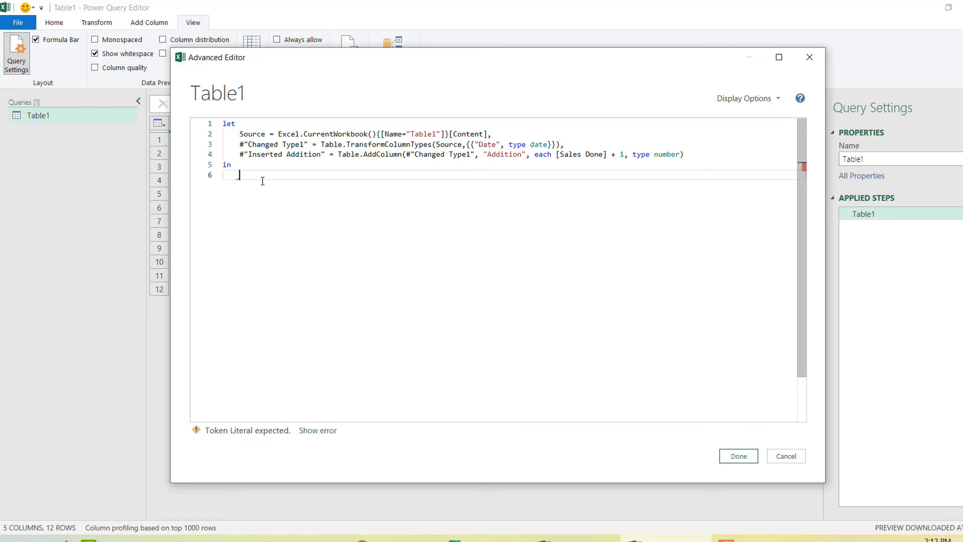
{"action": "key", "text": "BackSpace"}
{"action": "key", "text": "Tab"}
{"action": "type", "text": "#"}
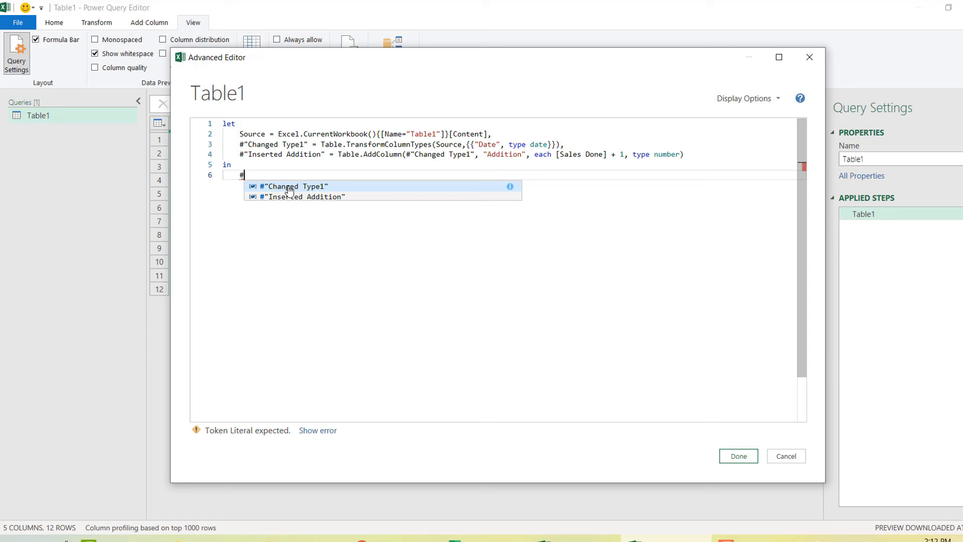
{"action": "left_click", "coordinate": [290, 188]}
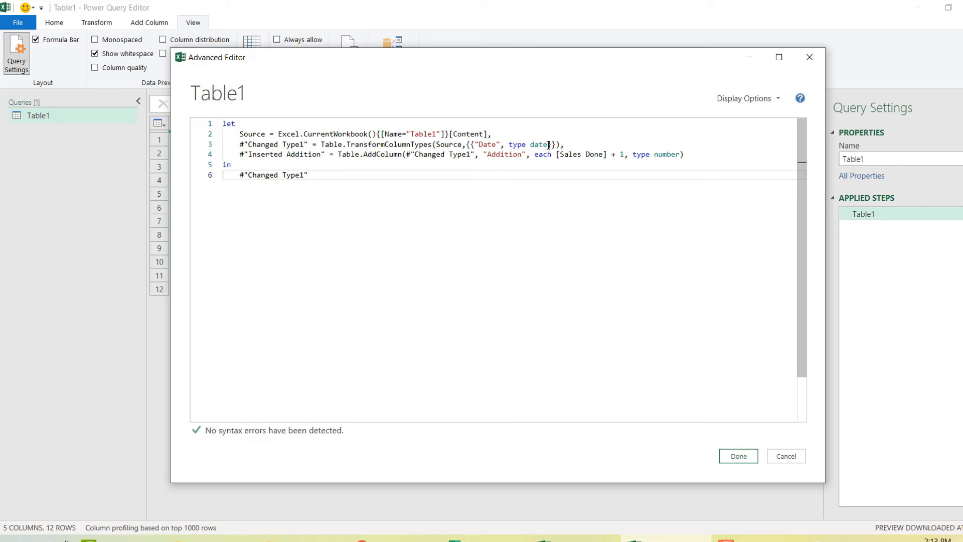
{"action": "left_click_drag", "start_coordinate": [514, 56], "coordinate": [491, 206]}
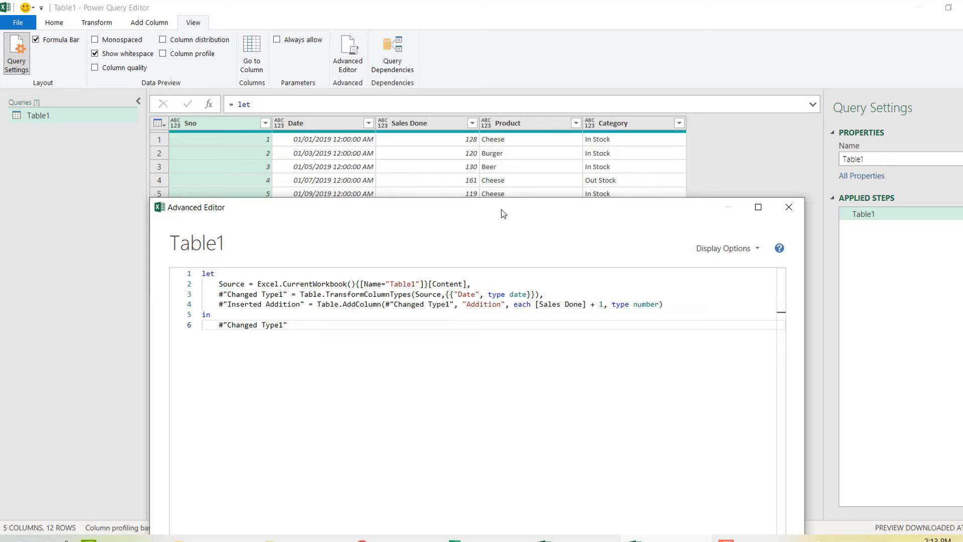
{"action": "left_click_drag", "start_coordinate": [501, 207], "coordinate": [498, 106]}
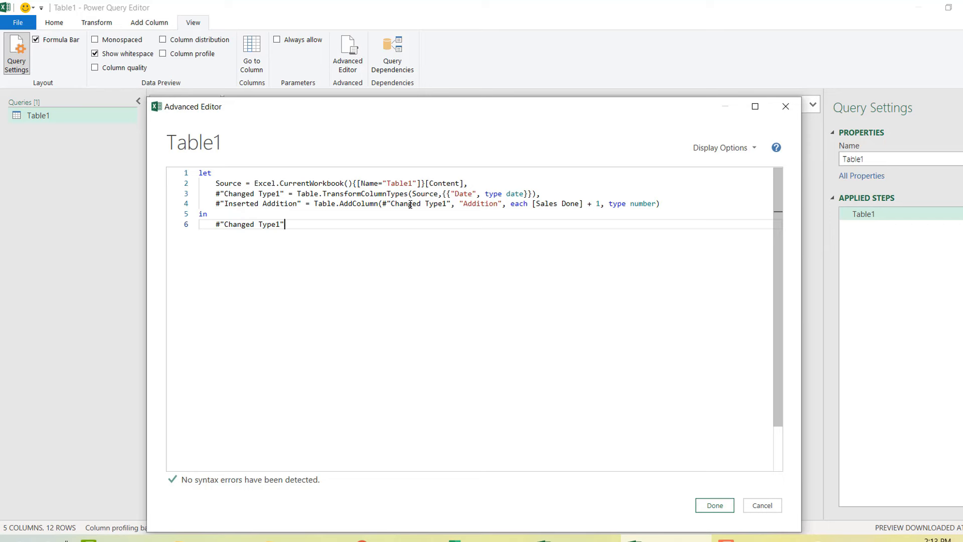
{"action": "left_click", "coordinate": [711, 506]}
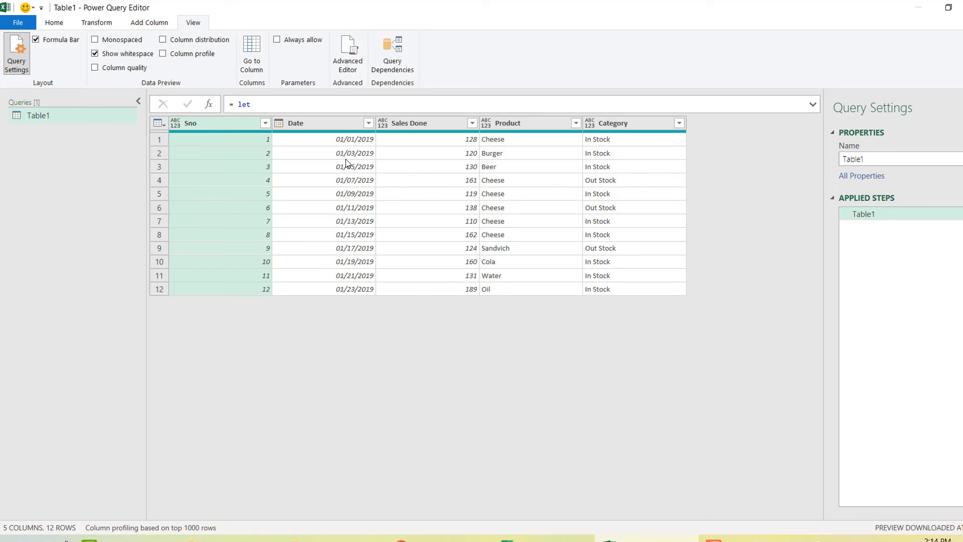
- Copy the #"Inserted Addition" name from line 4 over the reference after the in keyword in the Advanced Editor and apply the code
{"action": "left_click", "coordinate": [349, 54]}
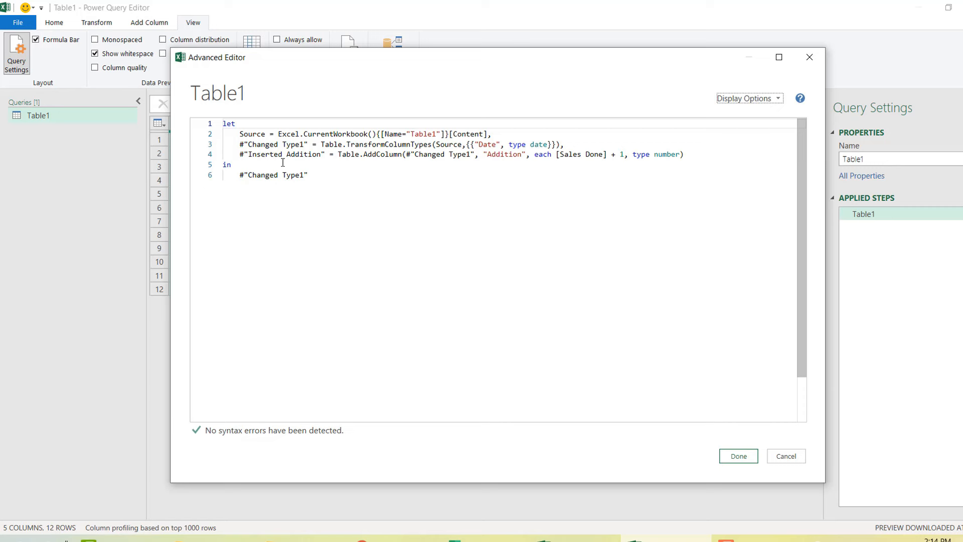
{"action": "left_click", "coordinate": [241, 154]}
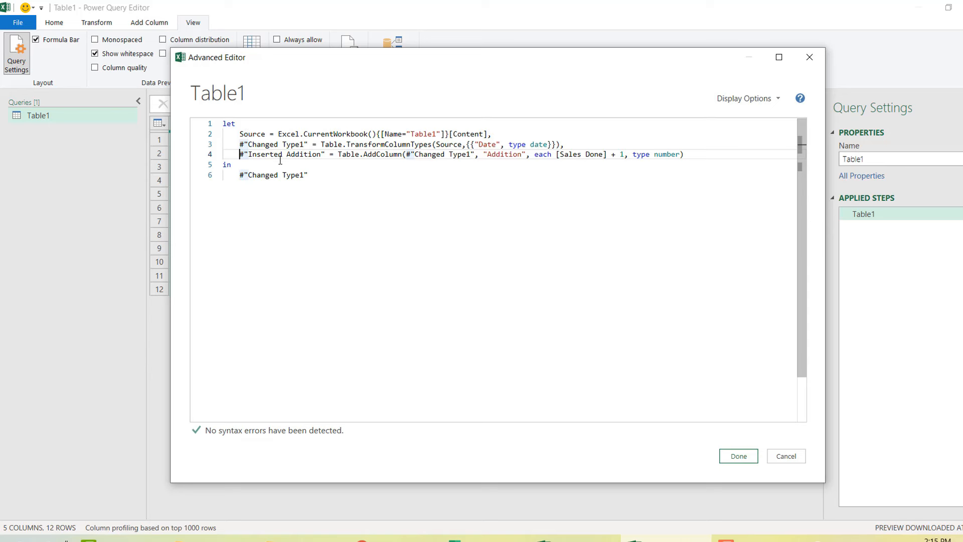
{"action": "mouse_move", "coordinate": [271, 176]}
{"action": "left_click", "coordinate": [326, 154], "text": "shift"}
{"action": "key", "text": "ctrl+c"}
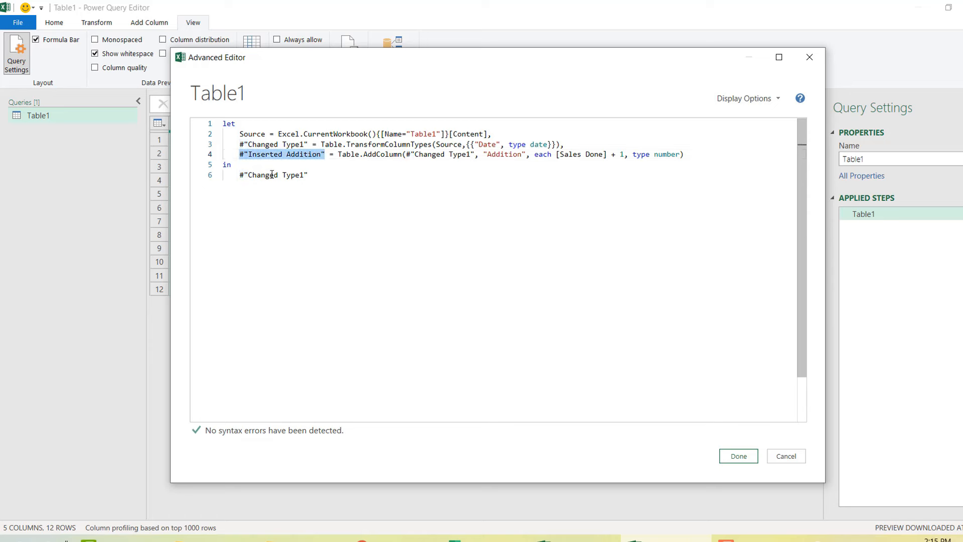
{"action": "left_click", "coordinate": [238, 175]}
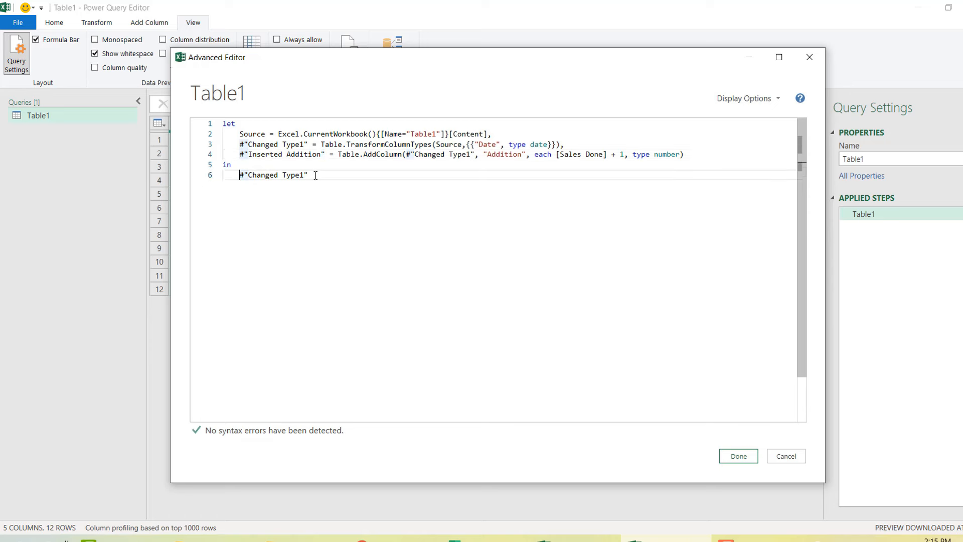
{"action": "left_click", "coordinate": [317, 176], "text": "shift"}
{"action": "key", "text": "ctrl+v"}
{"action": "left_click", "coordinate": [728, 459]}
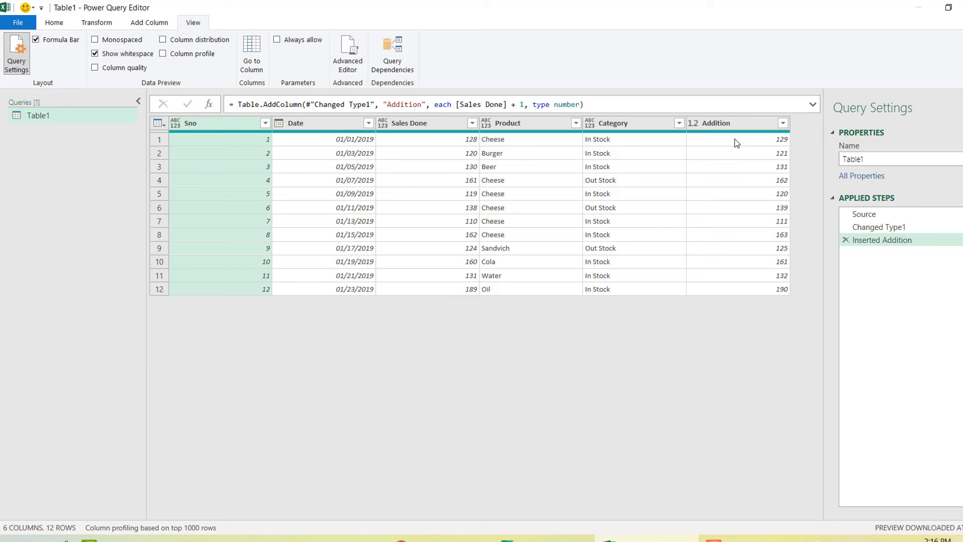
- Review the table and formula at the Source, Changed Type1 and Inserted Addition applied steps, returning to Changed Type1
{"action": "left_click", "coordinate": [869, 215]}
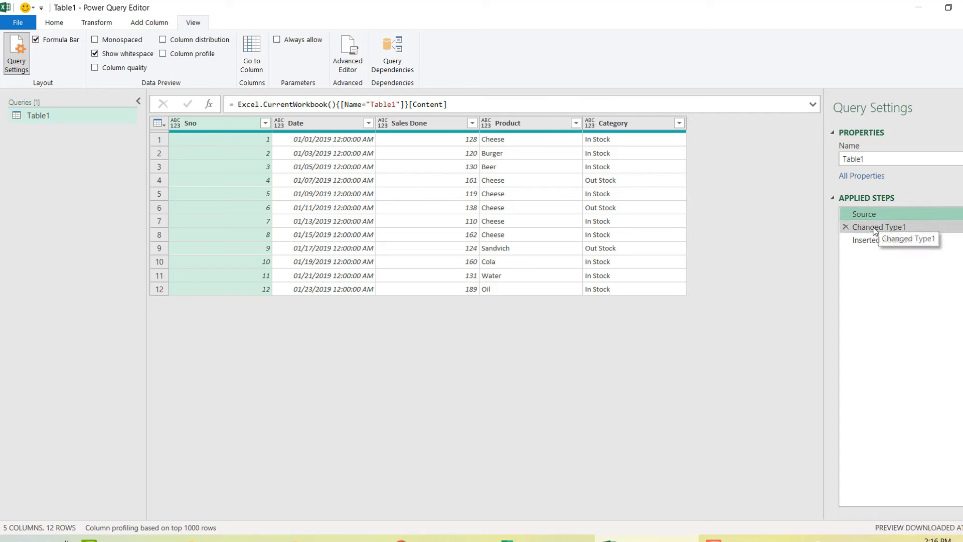
{"action": "left_click", "coordinate": [875, 227]}
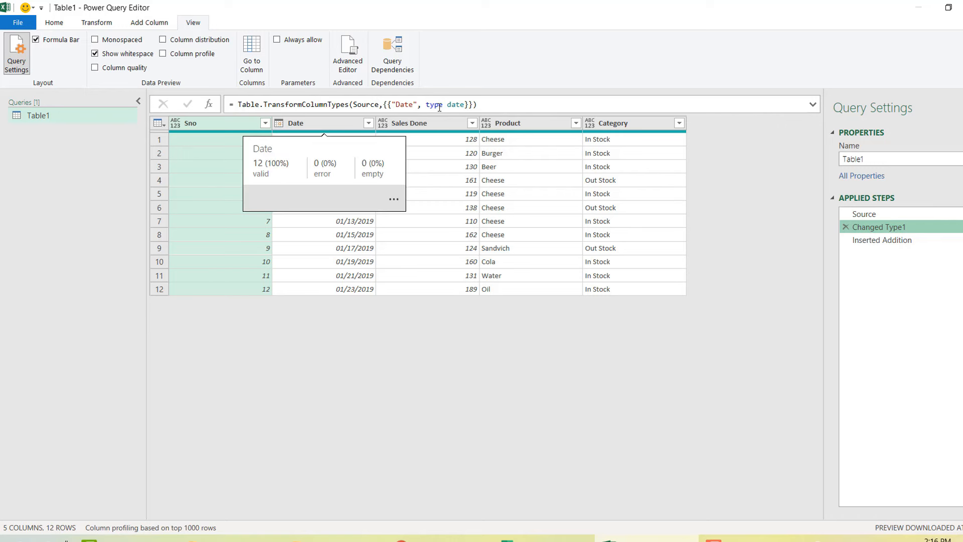
{"action": "left_click", "coordinate": [870, 239]}
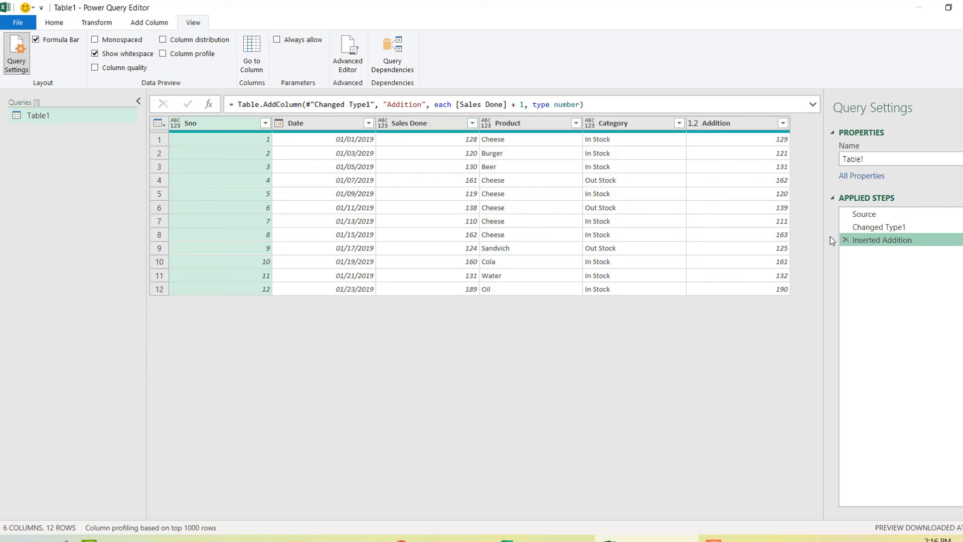
{"action": "left_click", "coordinate": [862, 228]}
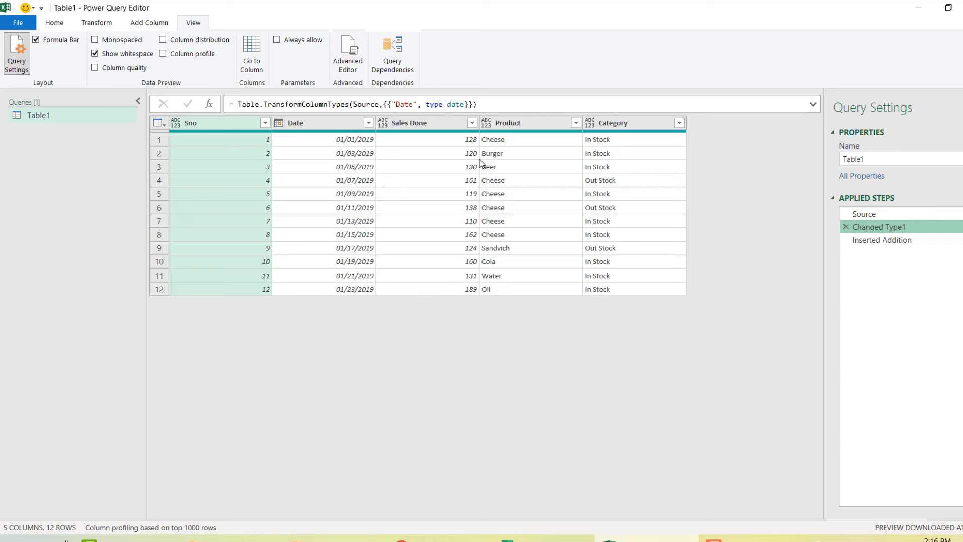
- Examine the Source definition on line 2 and its use on line 3 in the Advanced Editor, and view the Source applied step
{"action": "left_click", "coordinate": [347, 66]}
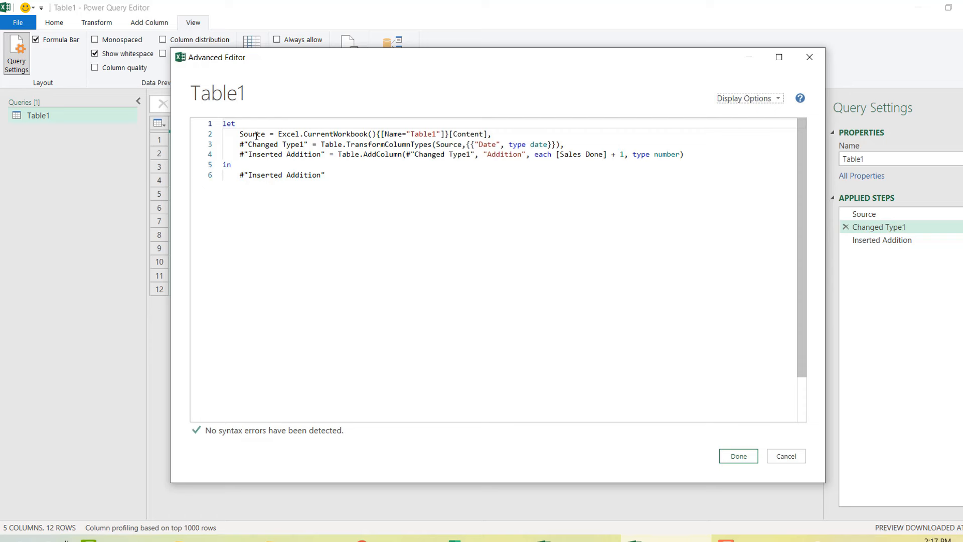
{"action": "double_click", "coordinate": [255, 134]}
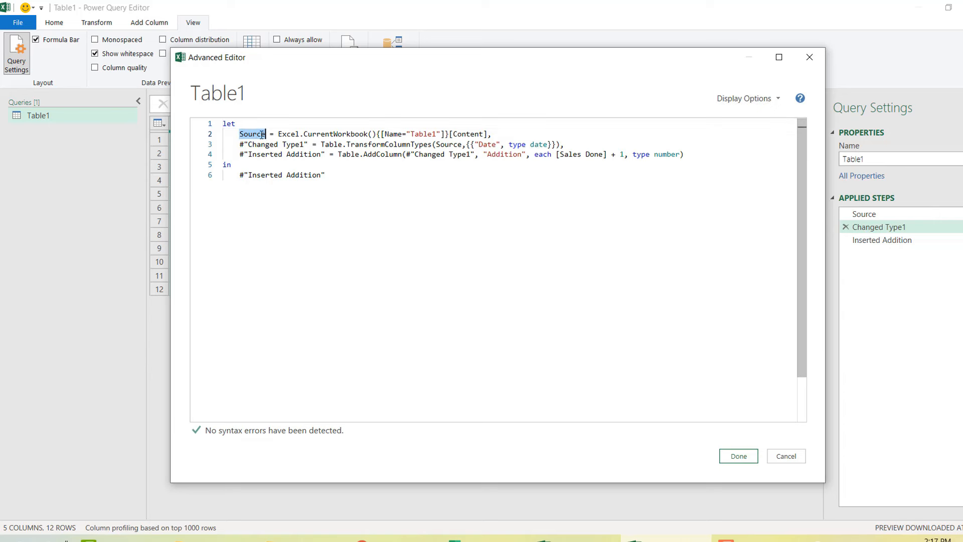
{"action": "left_click", "coordinate": [278, 134]}
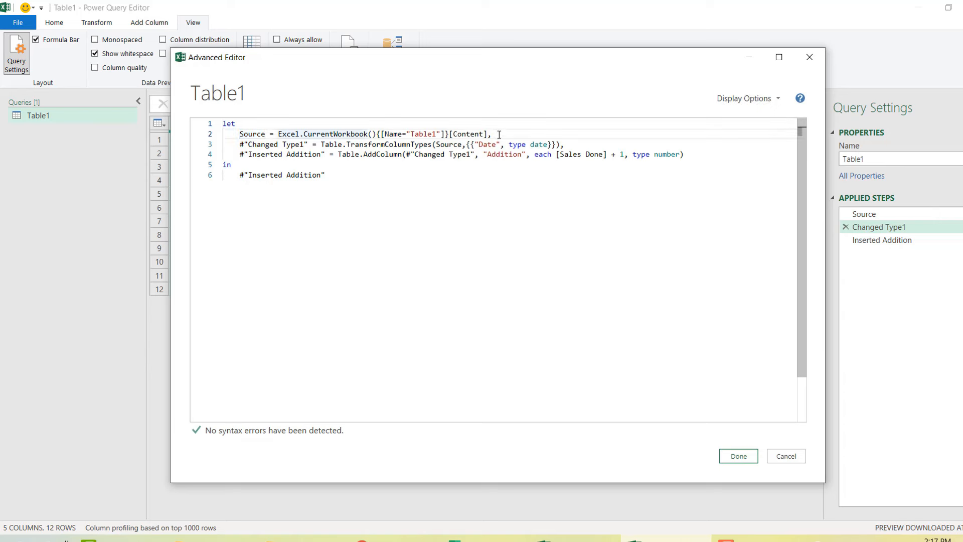
{"action": "left_click", "coordinate": [499, 134], "text": "shift"}
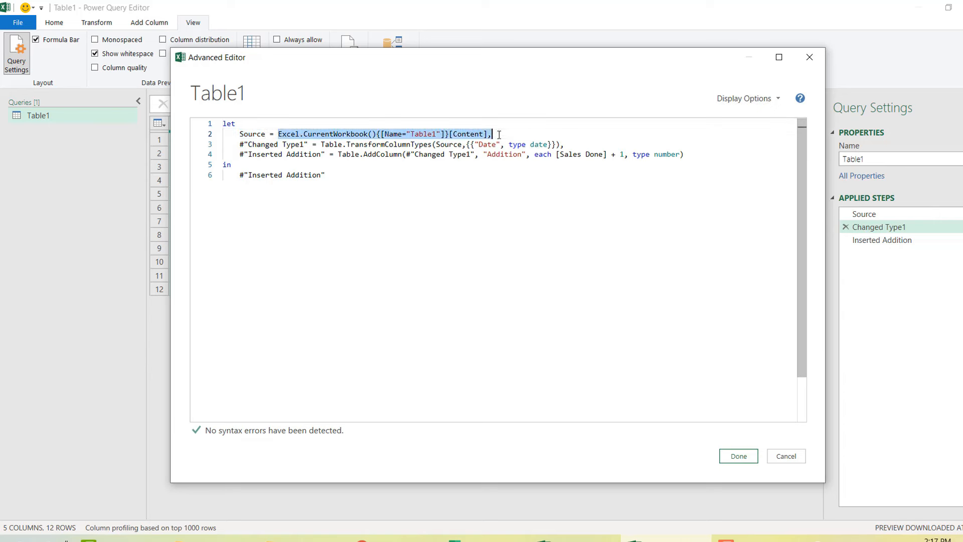
{"action": "double_click", "coordinate": [246, 135]}
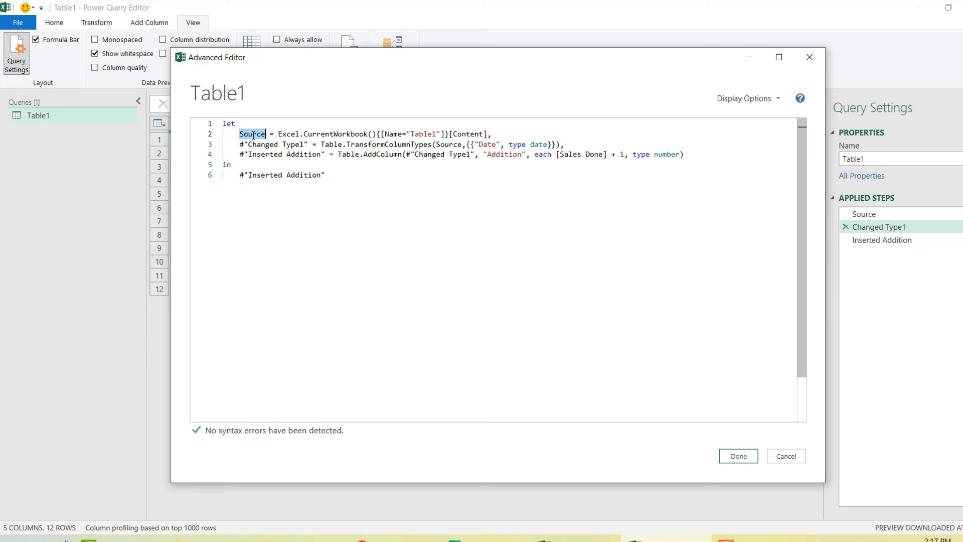
{"action": "double_click", "coordinate": [448, 145]}
{"action": "mouse_move", "coordinate": [447, 149]}
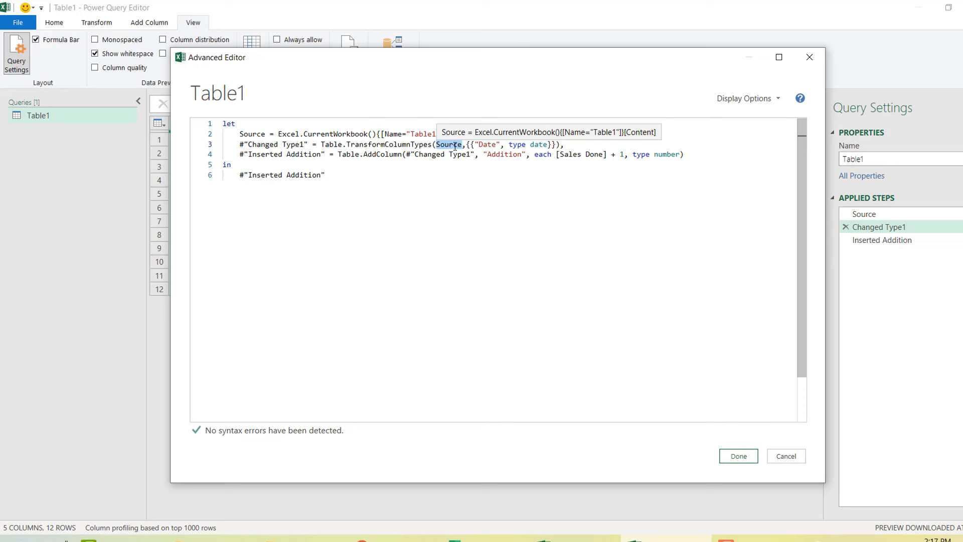
{"action": "double_click", "coordinate": [260, 134]}
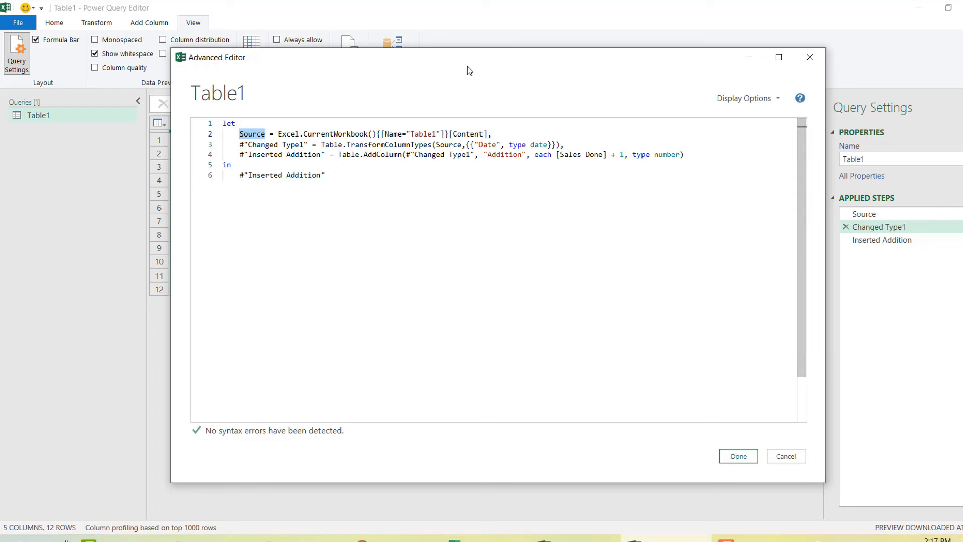
{"action": "left_click", "coordinate": [739, 456]}
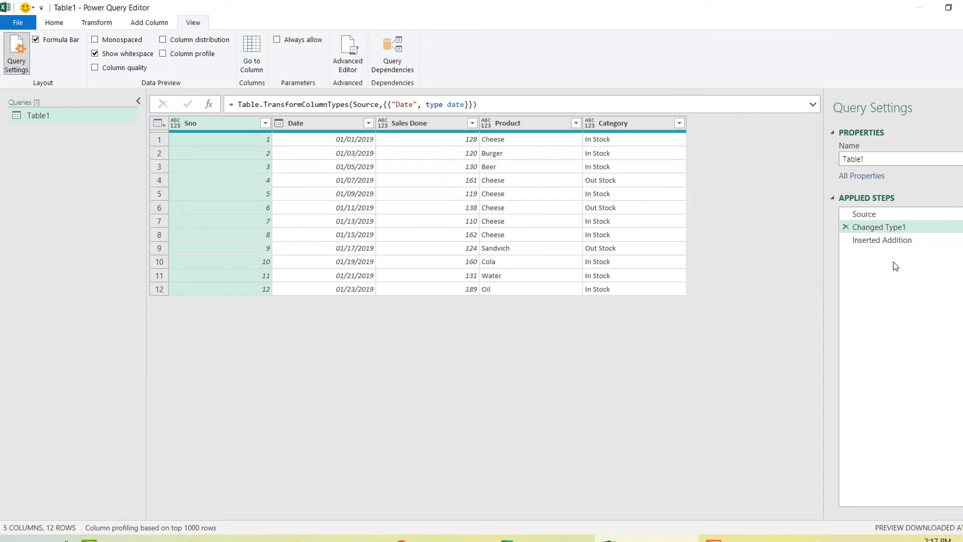
{"action": "left_click", "coordinate": [871, 215]}
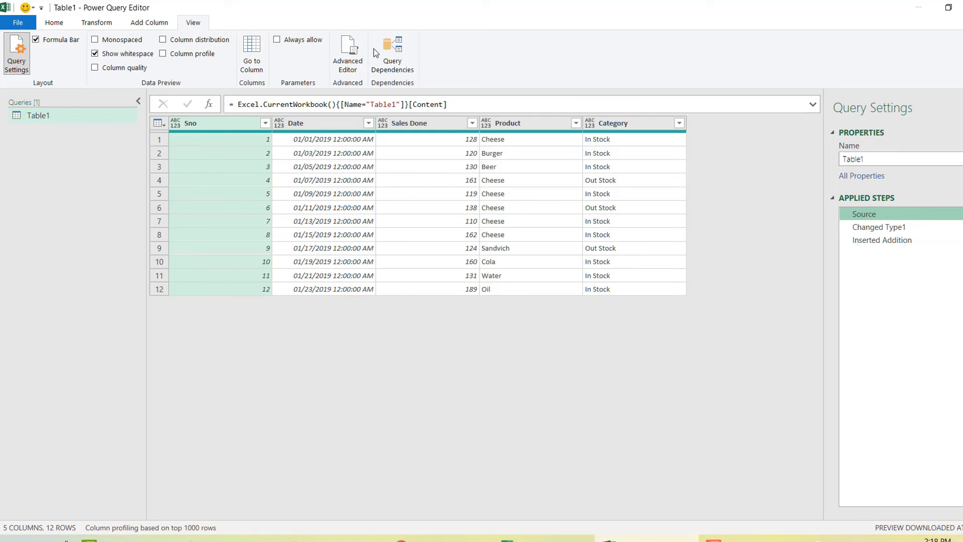
- Examine in the Advanced Editor how lines 3 and 4 reference Source and #"Changed Type1", and where #"Inserted Addition" is defined
{"action": "left_click", "coordinate": [350, 50]}
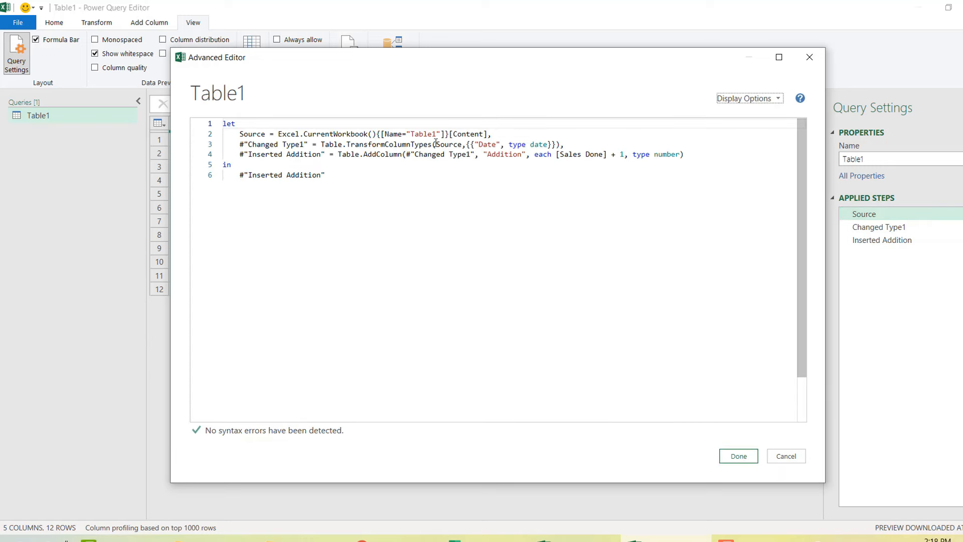
{"action": "double_click", "coordinate": [446, 144]}
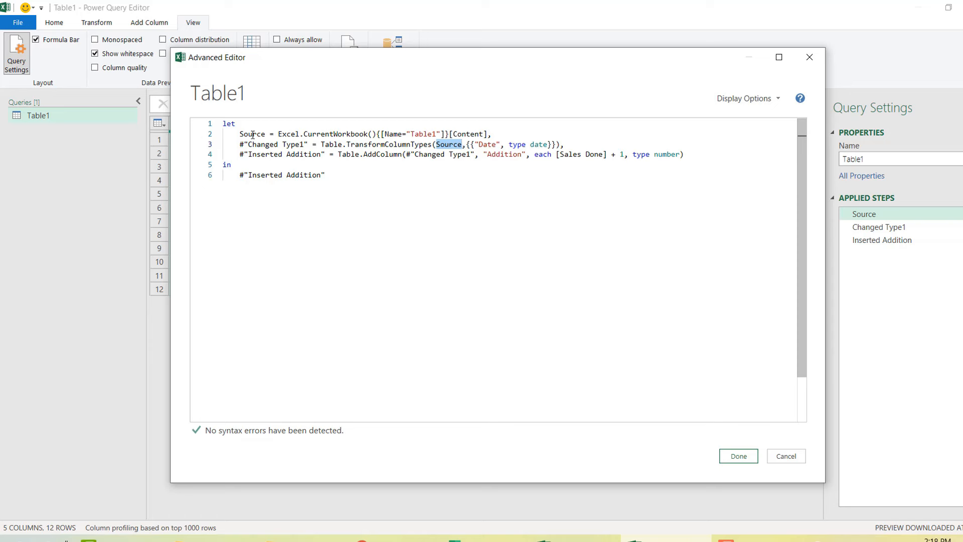
{"action": "double_click", "coordinate": [266, 154]}
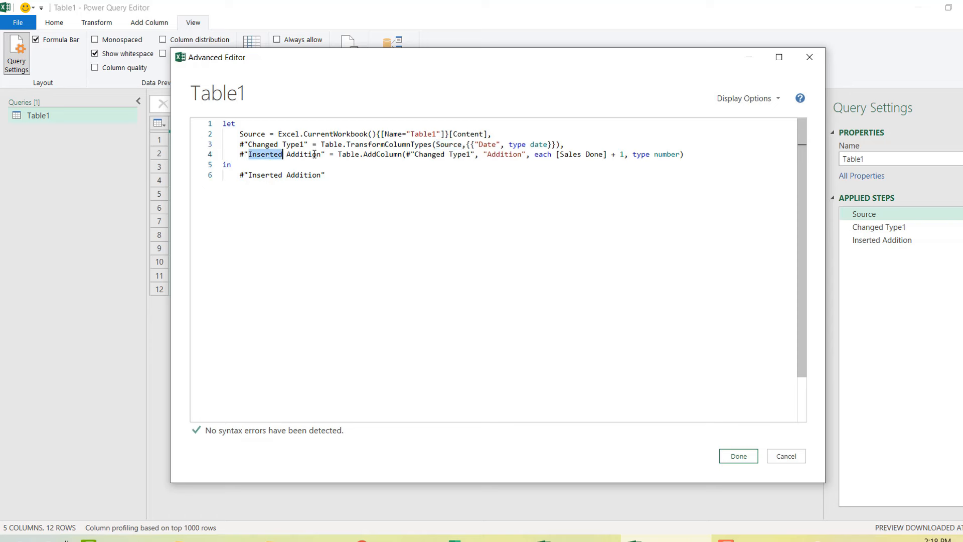
{"action": "double_click", "coordinate": [429, 155]}
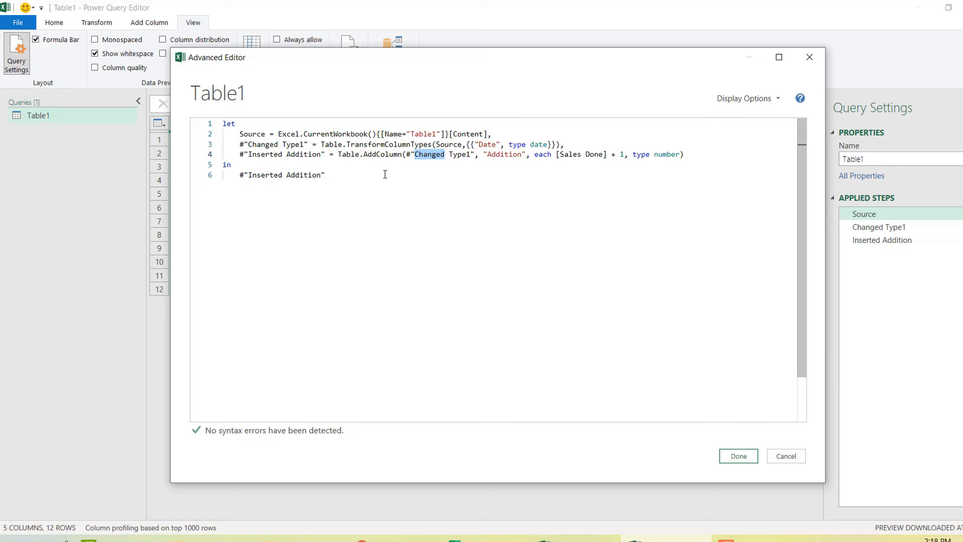
{"action": "left_click", "coordinate": [453, 154]}
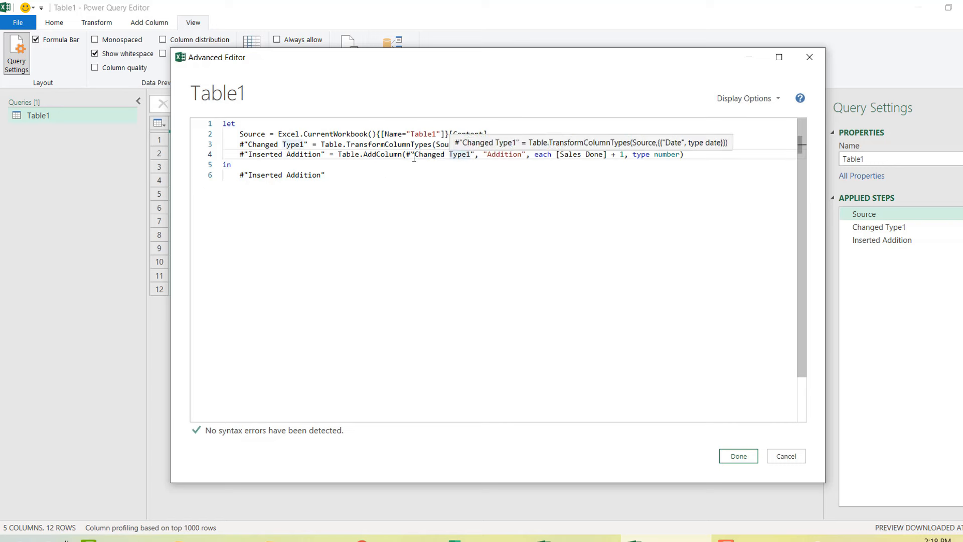
{"action": "key", "text": "Down"}
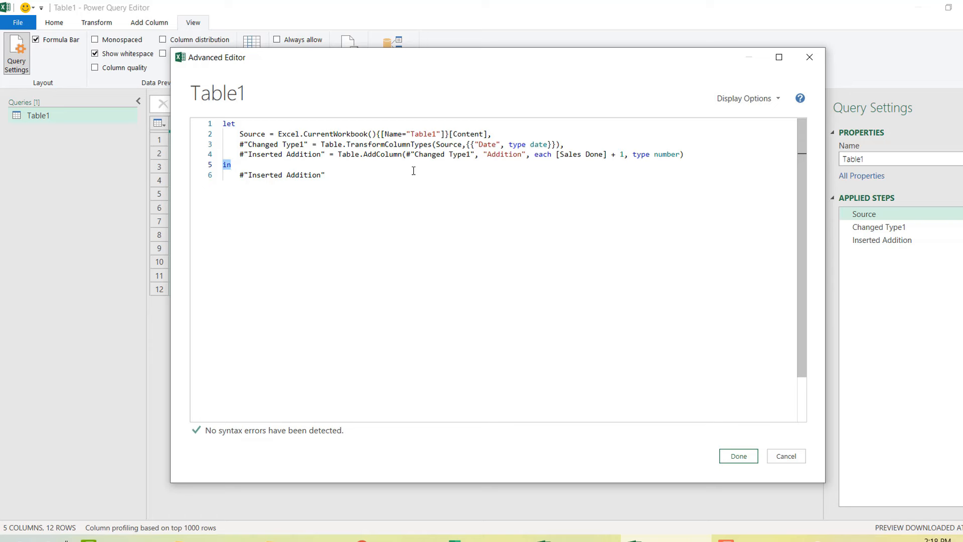
{"action": "double_click", "coordinate": [263, 154]}
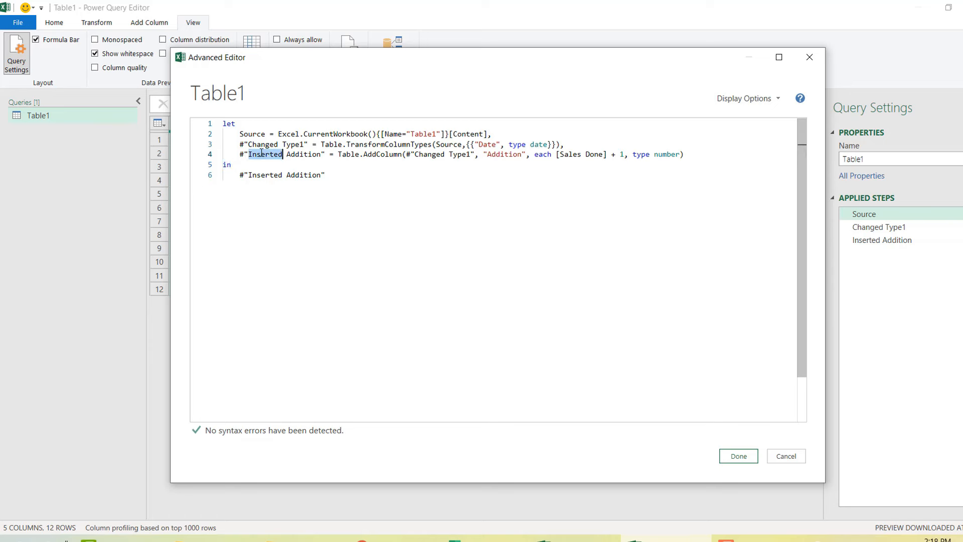
{"action": "left_click", "coordinate": [311, 154]}
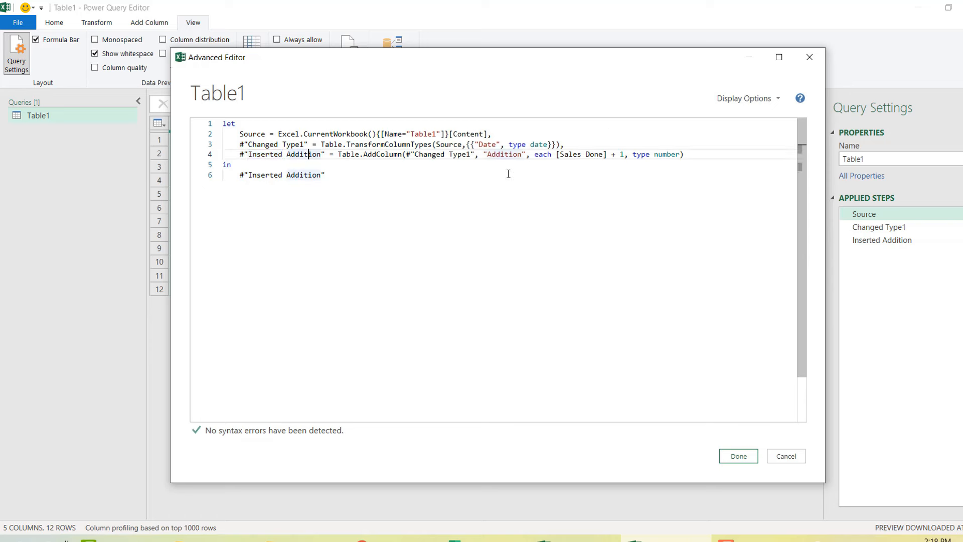
{"action": "left_click", "coordinate": [261, 154]}
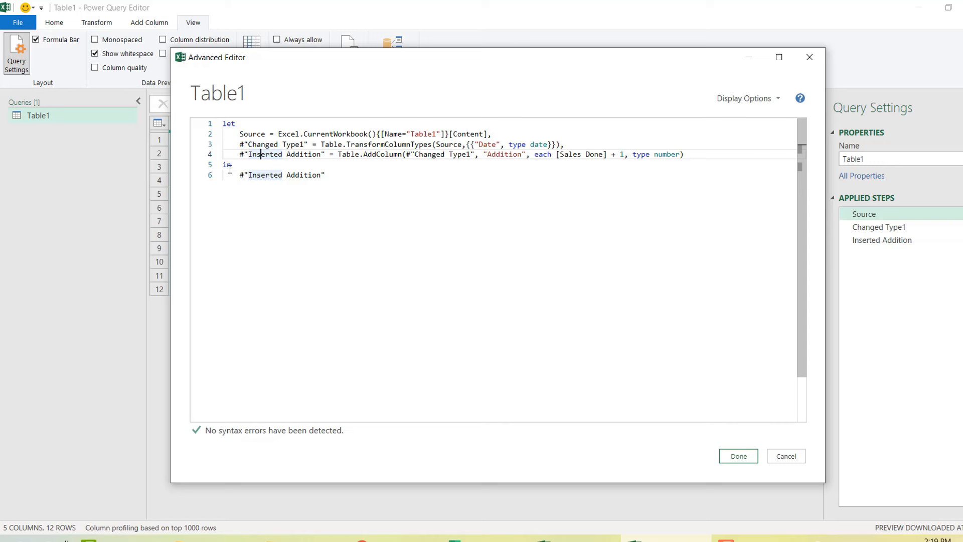
- Inspect the line endings of the Source, #"Changed Type1" and #"Inserted Addition" definitions and of the final output line for commas
{"action": "left_click", "coordinate": [382, 181]}
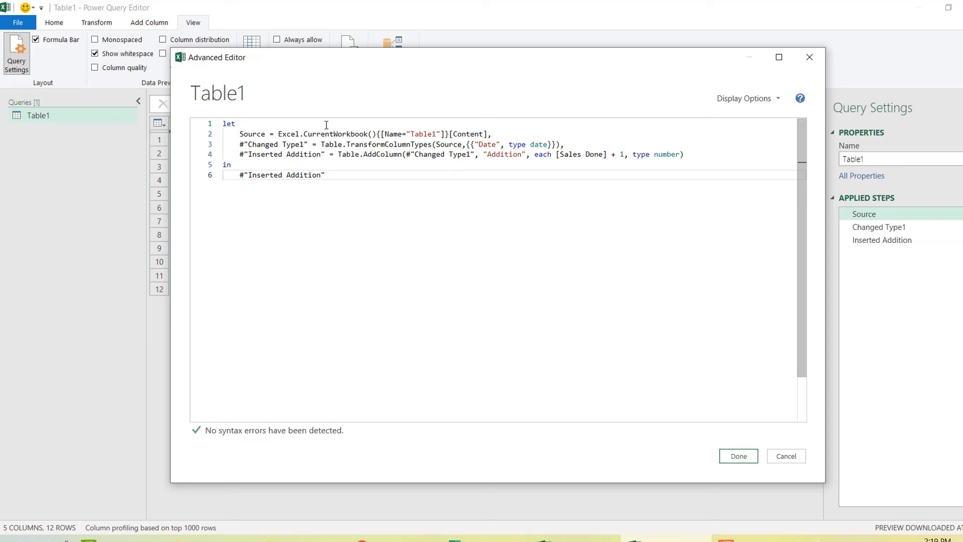
{"action": "left_click", "coordinate": [496, 134]}
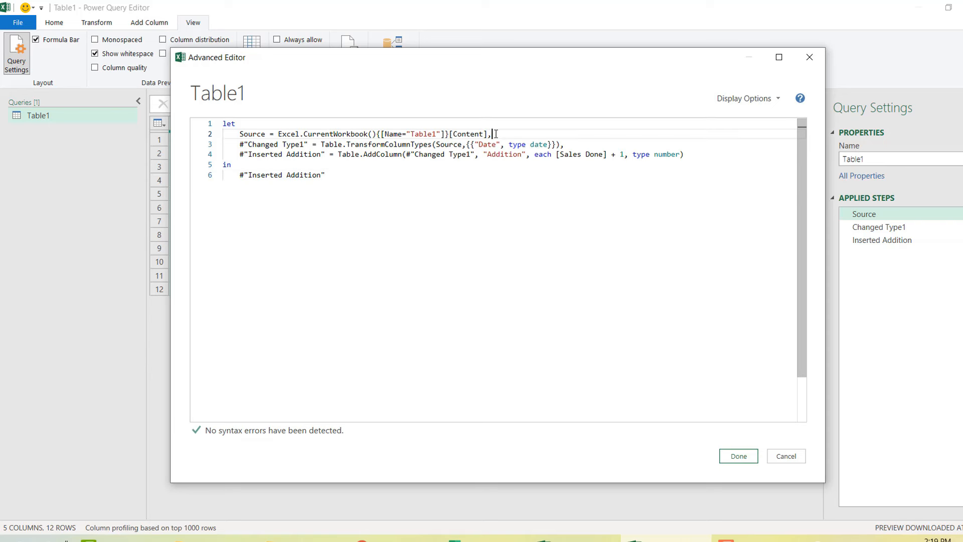
{"action": "left_click", "coordinate": [581, 145]}
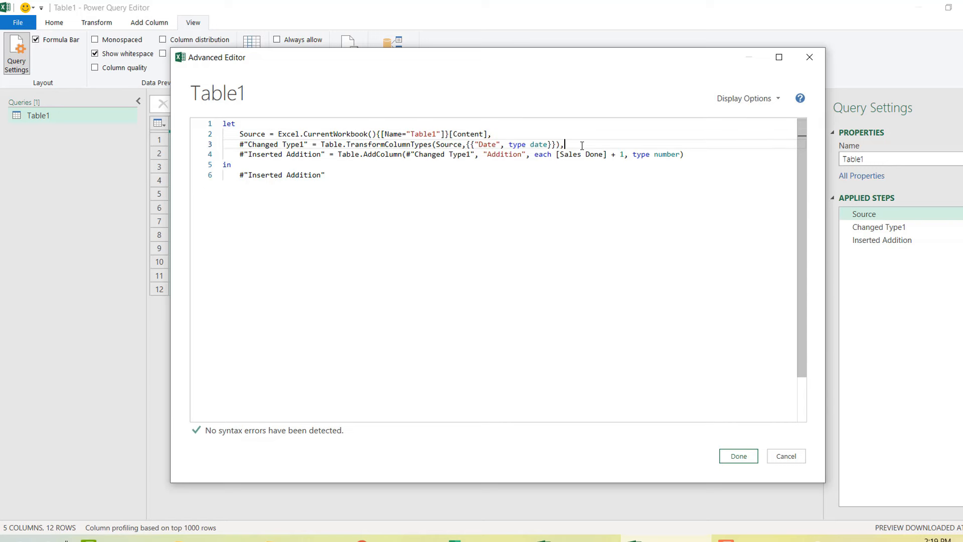
{"action": "left_click", "coordinate": [695, 155]}
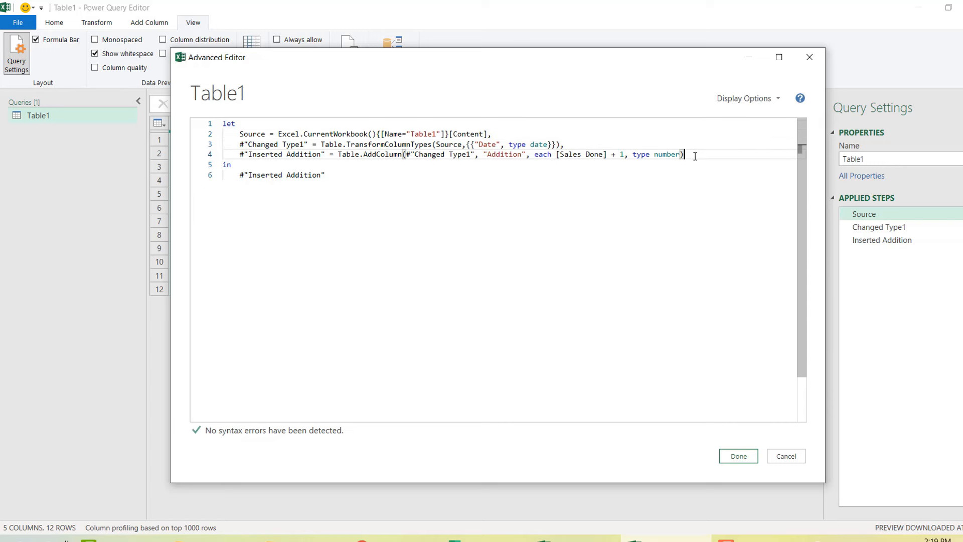
{"action": "left_click", "coordinate": [337, 174]}
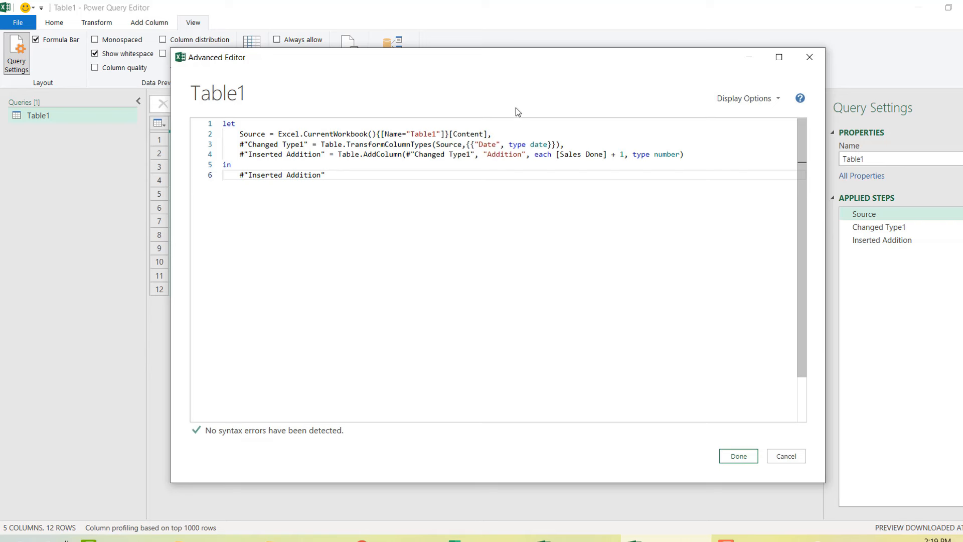
- Delete the comma at the end of the Source line in the Advanced Editor and apply the code
{"action": "left_click", "coordinate": [499, 123]}
{"action": "left_click", "coordinate": [500, 134]}
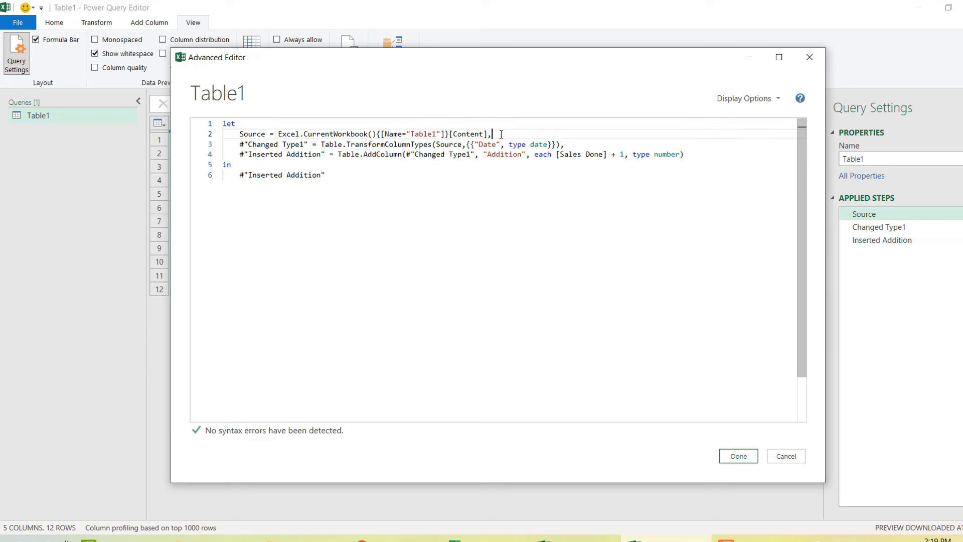
{"action": "key", "text": "BackSpace"}
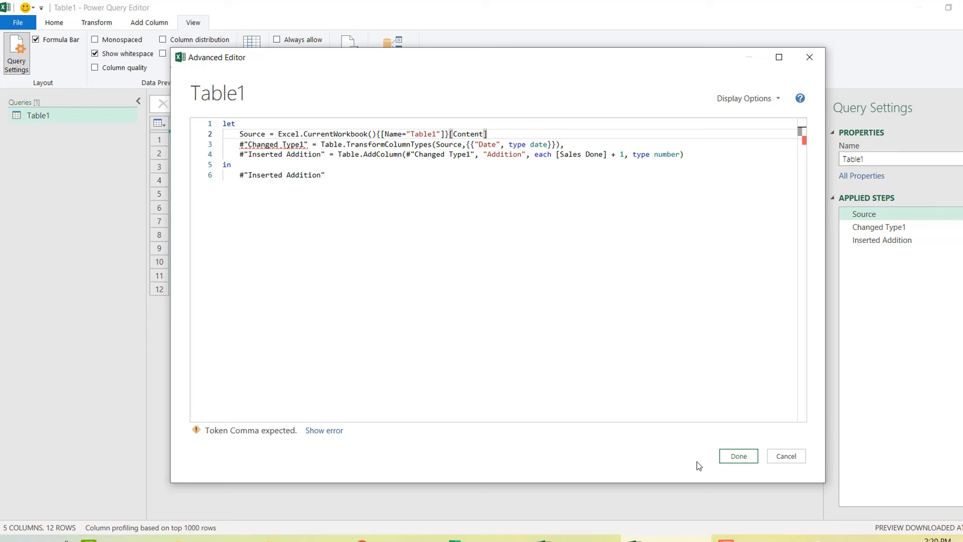
{"action": "left_click", "coordinate": [732, 462]}
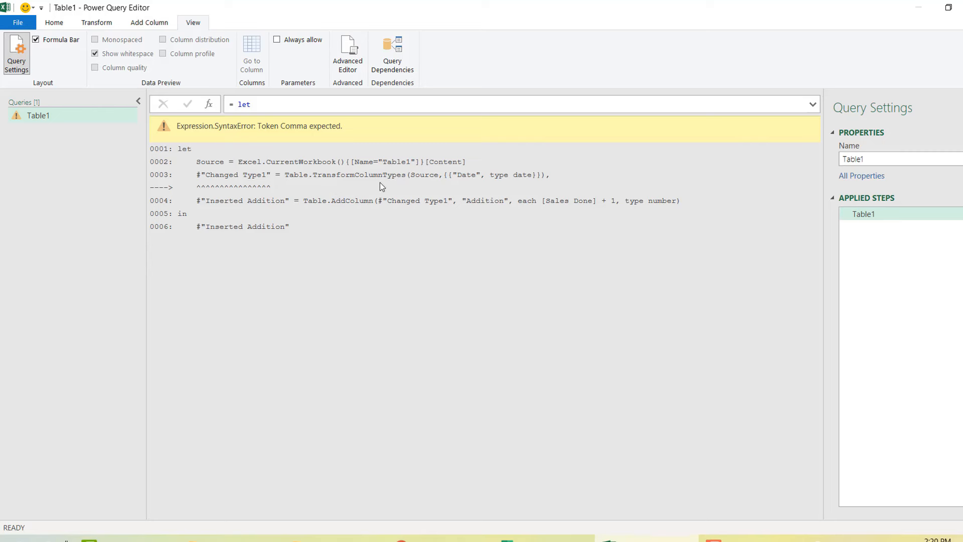
- Locate the syntax error in the Advanced Editor and restore the comma at the end of the Source line
{"action": "left_click", "coordinate": [350, 64]}
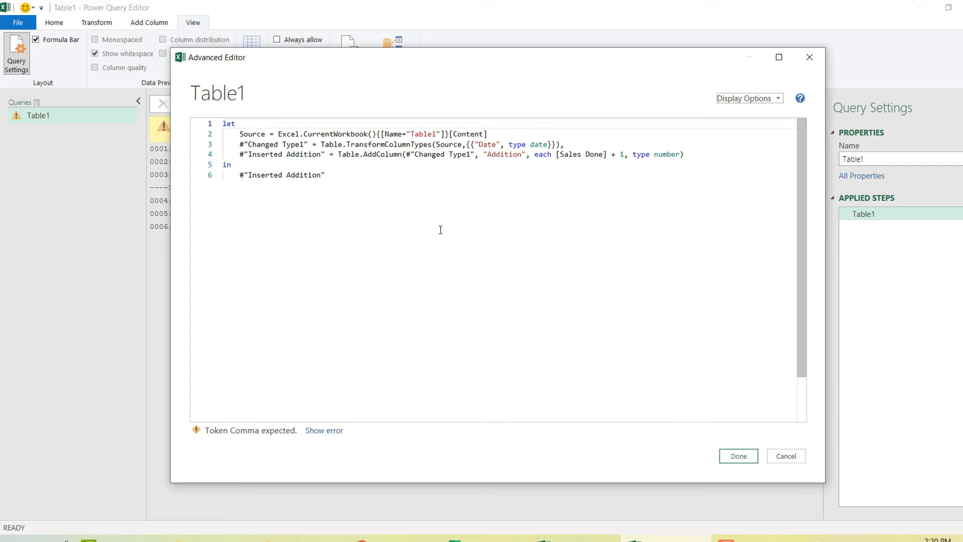
{"action": "left_click", "coordinate": [324, 431]}
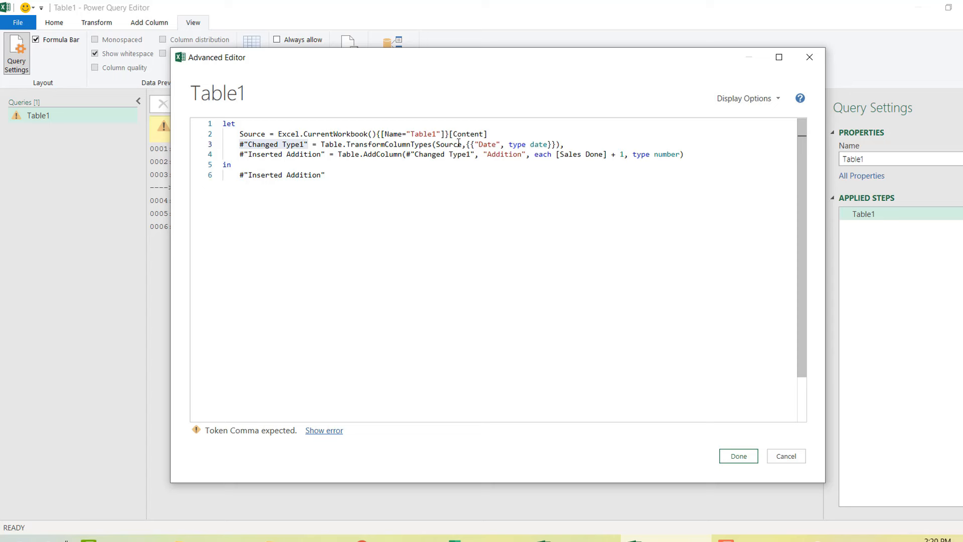
{"action": "left_click", "coordinate": [500, 136]}
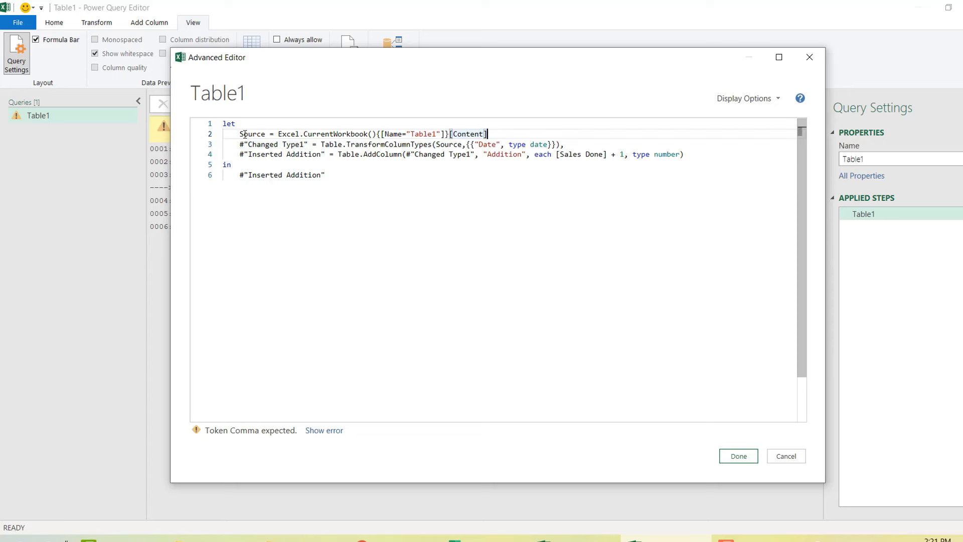
{"action": "left_click", "coordinate": [241, 135]}
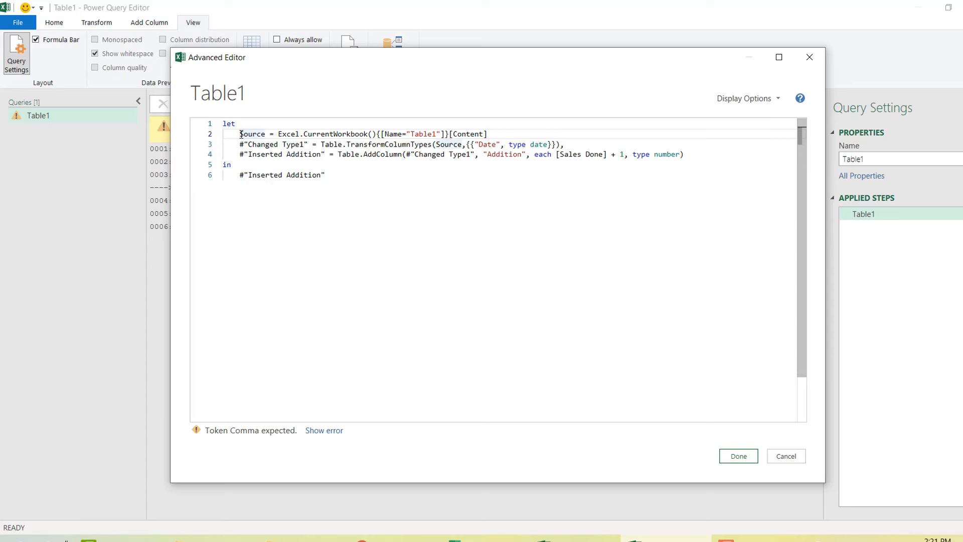
{"action": "left_click", "coordinate": [562, 146], "text": "shift"}
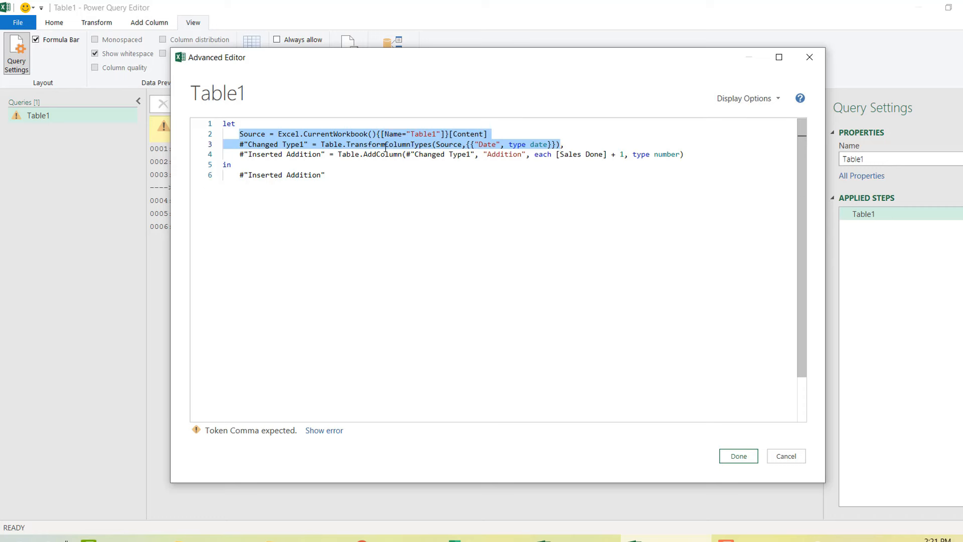
{"action": "left_click", "coordinate": [509, 132]}
{"action": "type", "text": ","}
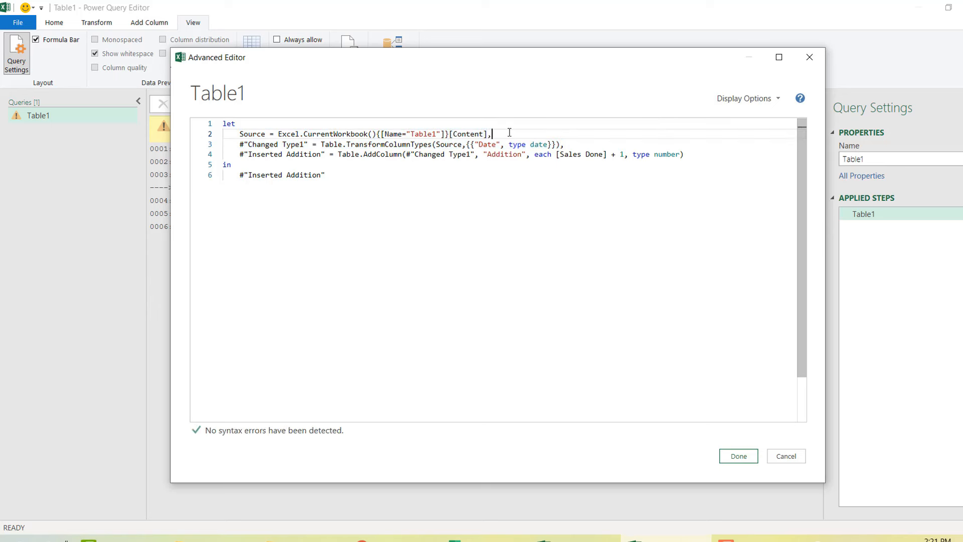
- Test a trailing comma after line 4 and after the final #"Inserted Addition" reference, removing each one, and apply the code
{"action": "left_click", "coordinate": [483, 183]}
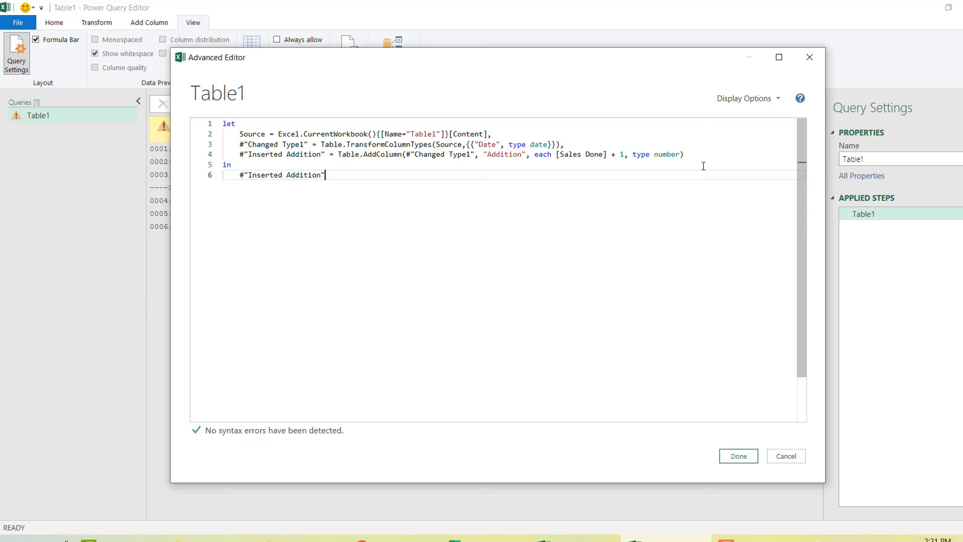
{"action": "left_click", "coordinate": [692, 149]}
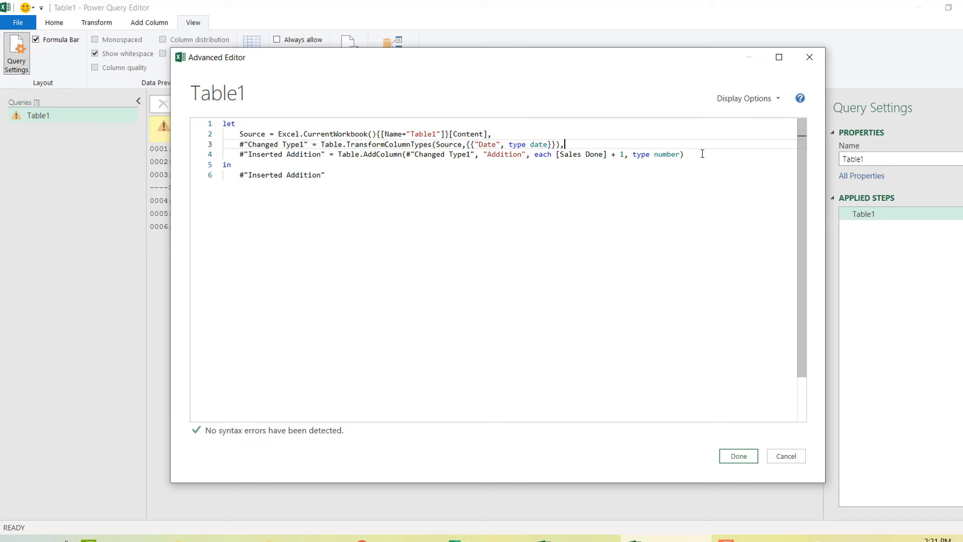
{"action": "left_click", "coordinate": [701, 153]}
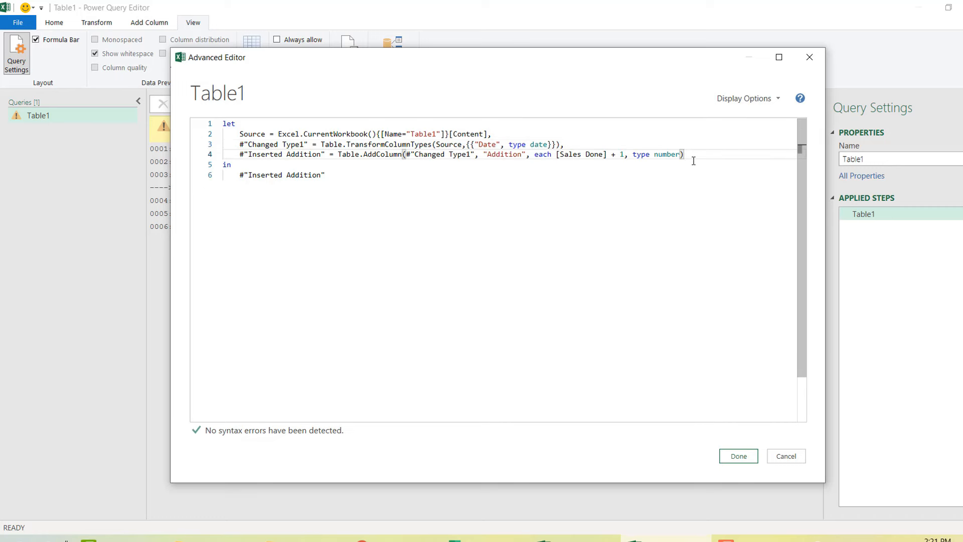
{"action": "type", "text": ","}
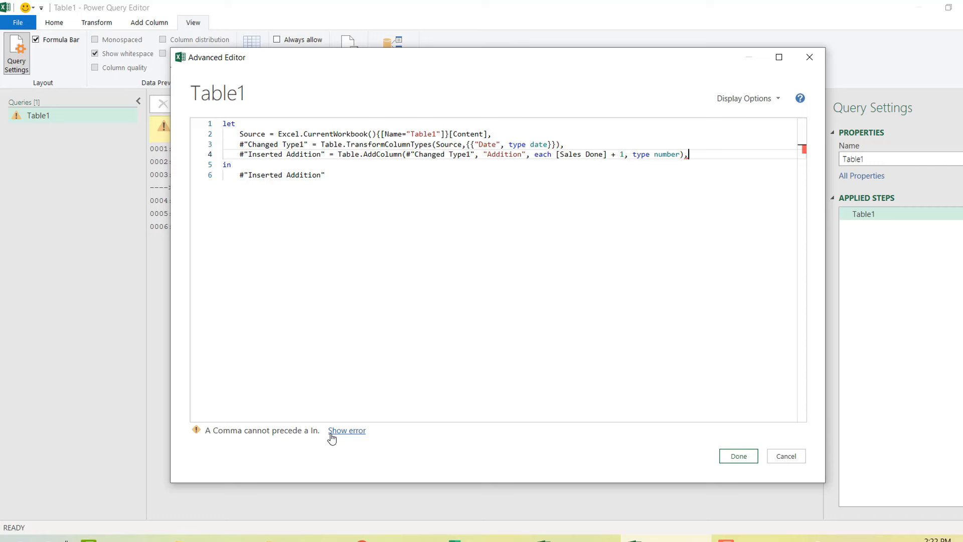
{"action": "key", "text": "BackSpace"}
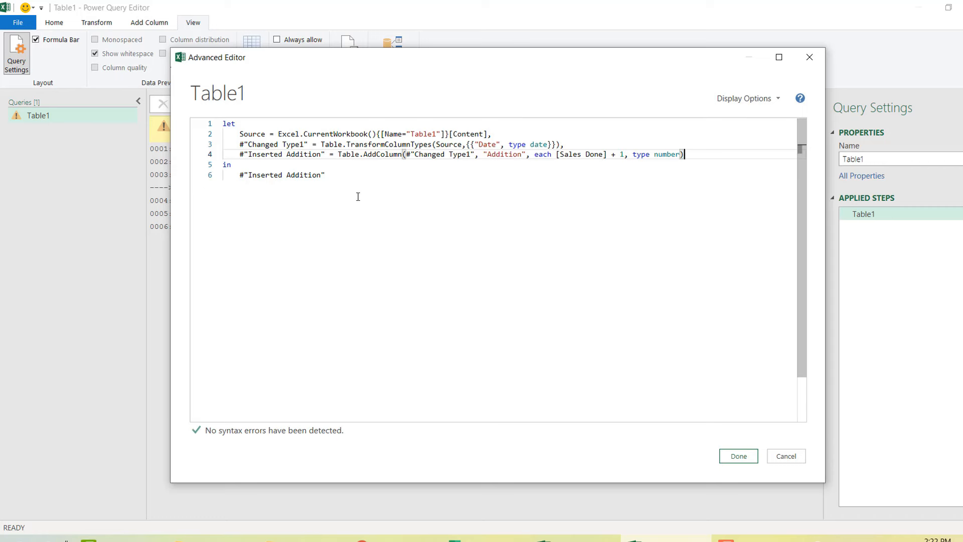
{"action": "left_click", "coordinate": [343, 180]}
{"action": "type", "text": ","}
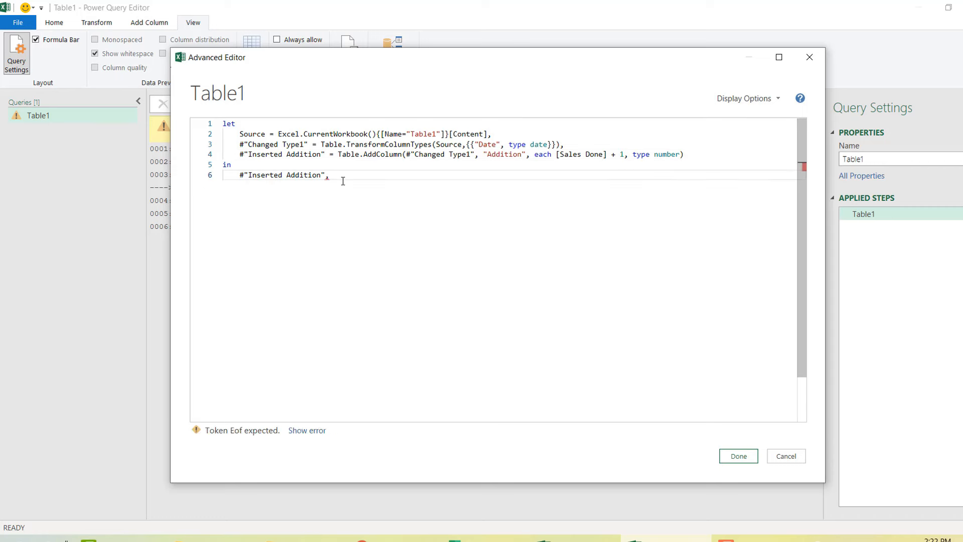
{"action": "key", "text": "BackSpace"}
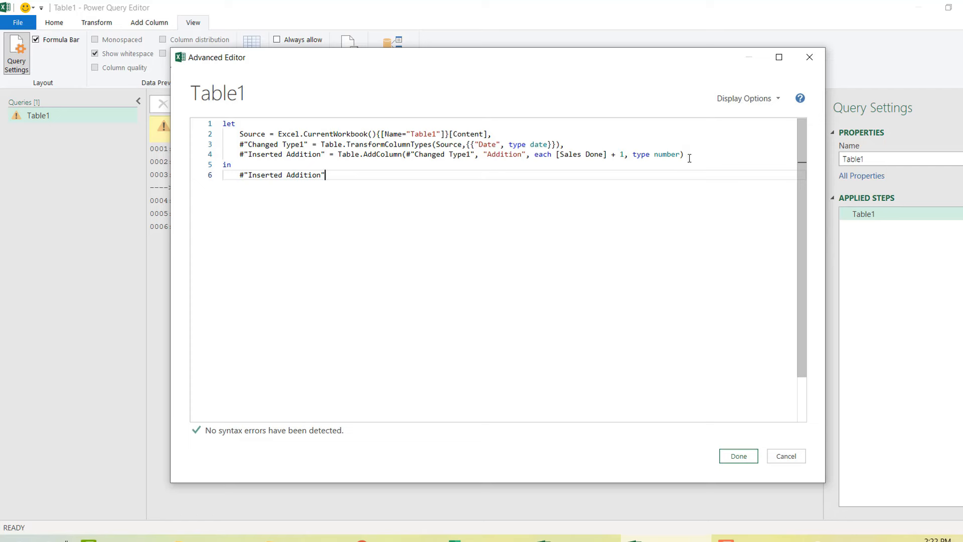
{"action": "left_click", "coordinate": [742, 458]}
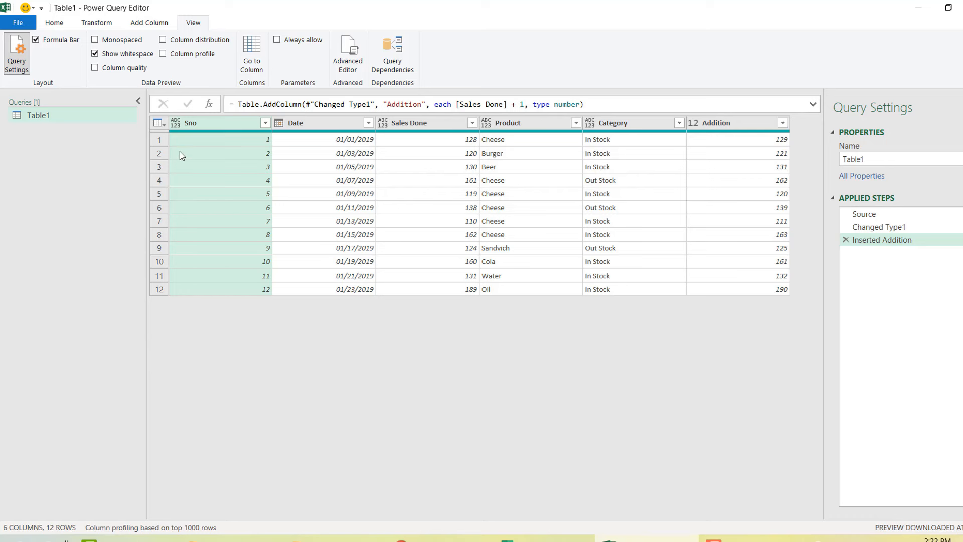
- Add a column named Merged that combines the Product and Category columns with no separator
{"action": "left_click_drag", "start_coordinate": [146, 271], "coordinate": [96, 271]}
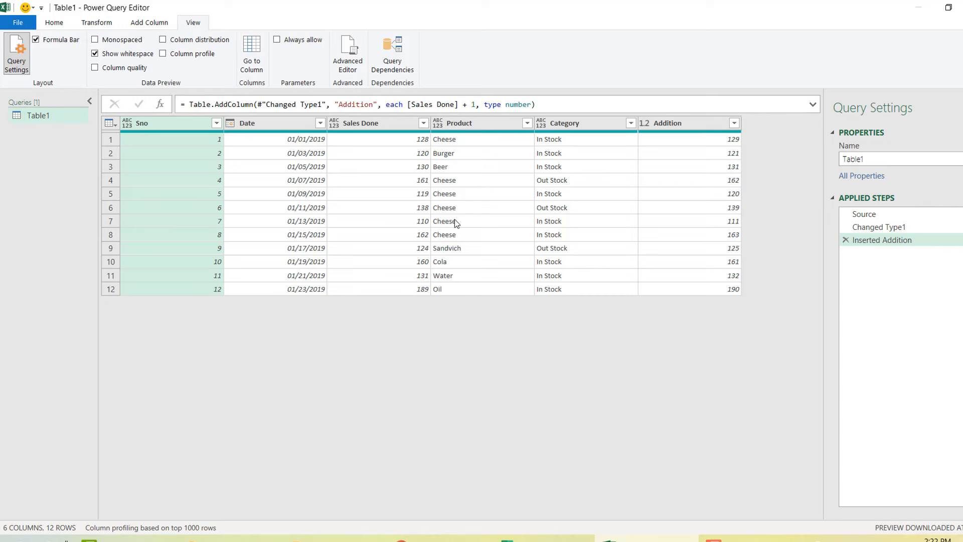
{"action": "left_click", "coordinate": [479, 124]}
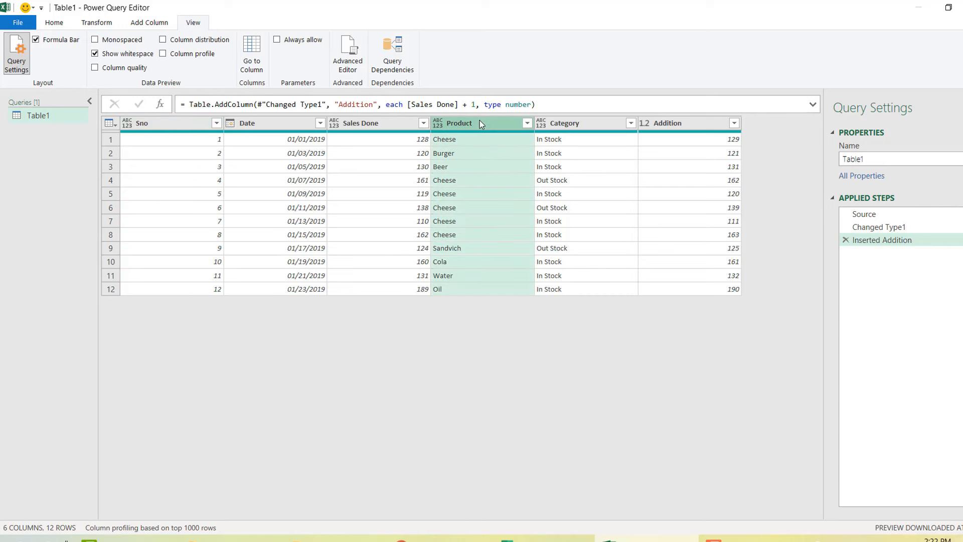
{"action": "left_click", "coordinate": [572, 126], "text": "ctrl"}
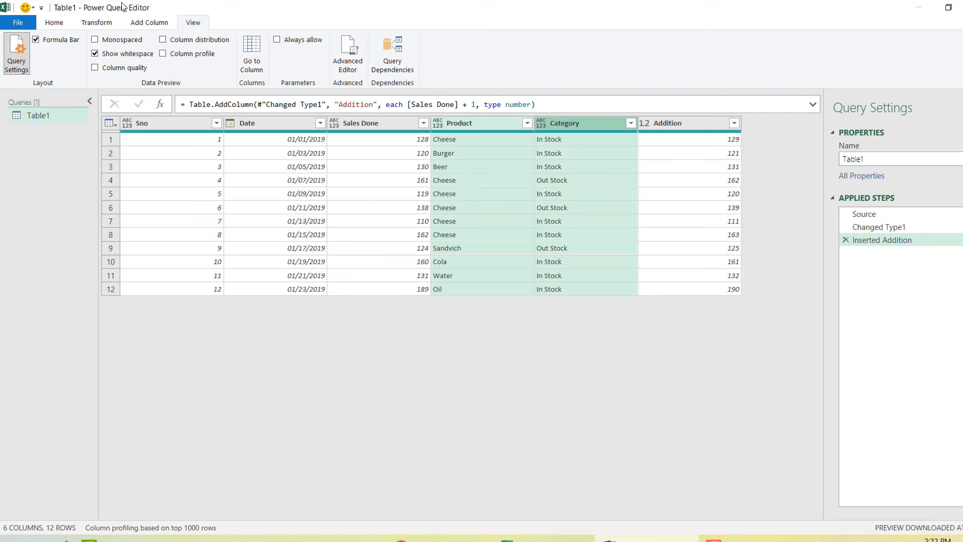
{"action": "left_click", "coordinate": [144, 19]}
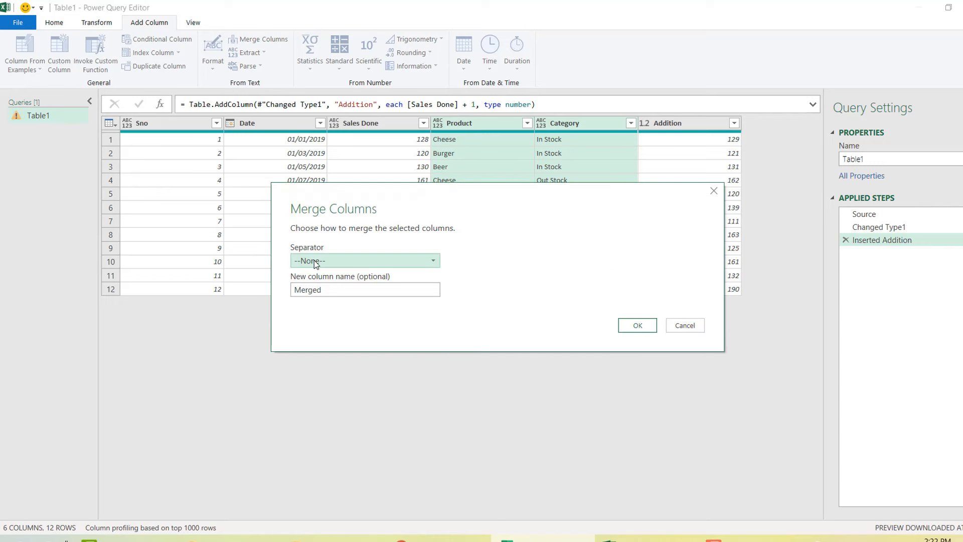
{"action": "left_click", "coordinate": [638, 325]}
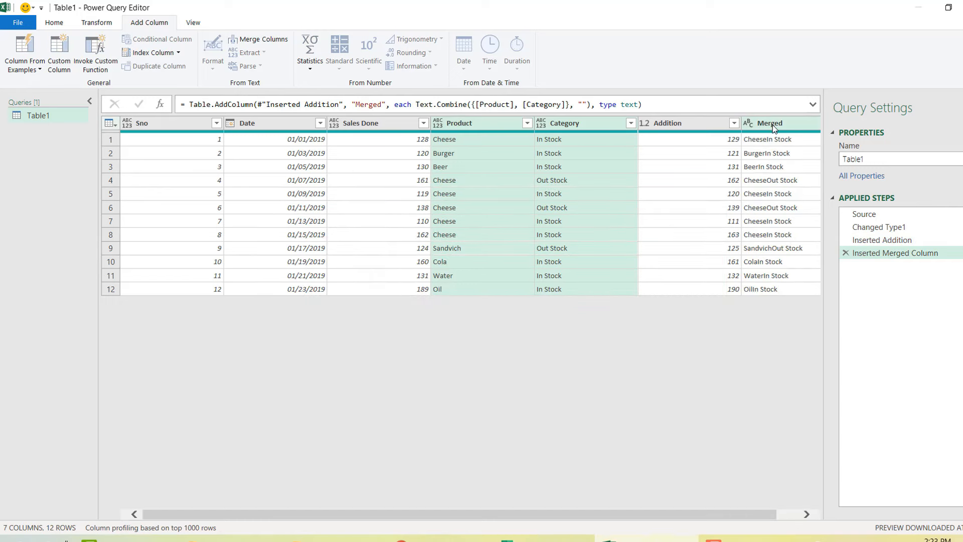
- Inspect the line endings of #"Inserted Addition", #"Inserted Merged Column" and the final output line in the Advanced Editor for commas
{"action": "left_click", "coordinate": [201, 28]}
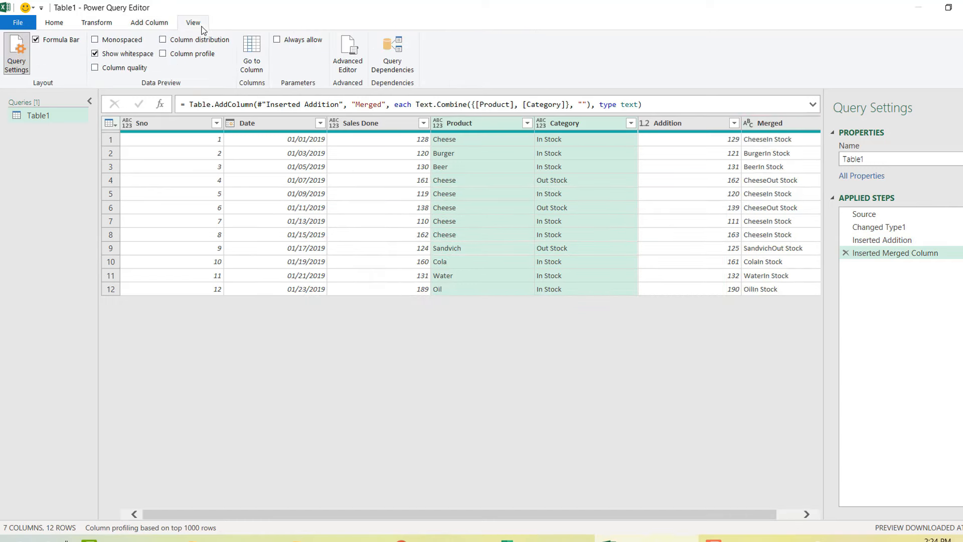
{"action": "left_click", "coordinate": [351, 65]}
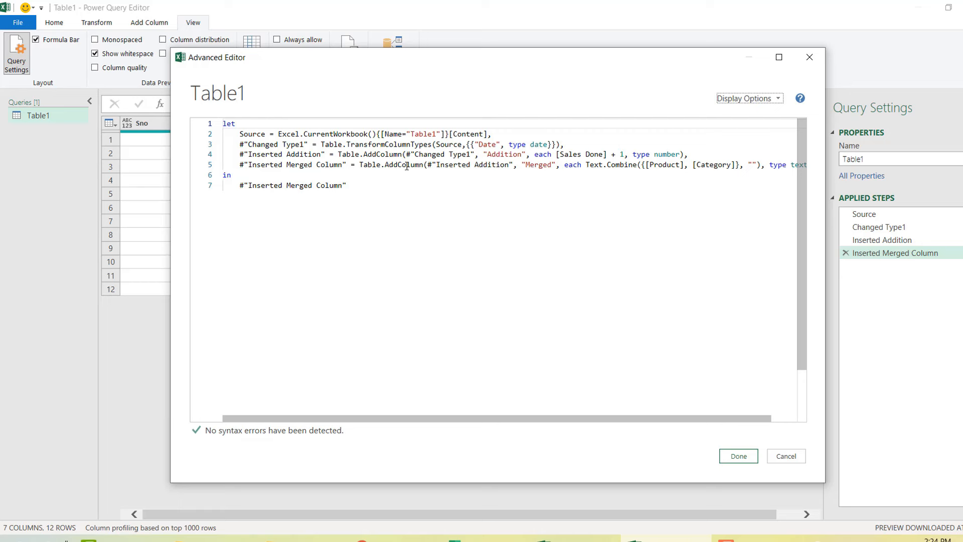
{"action": "left_click", "coordinate": [689, 155]}
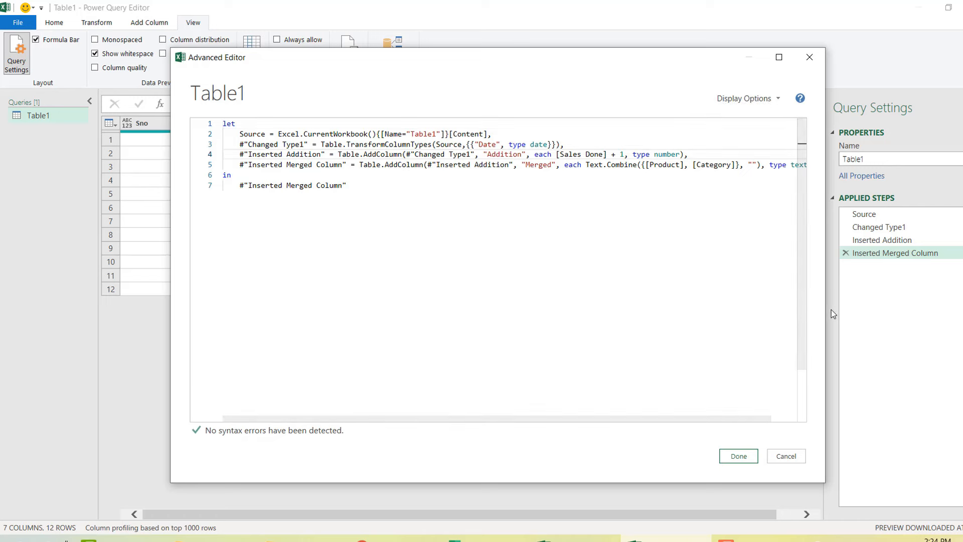
{"action": "left_click_drag", "start_coordinate": [827, 309], "coordinate": [946, 309]}
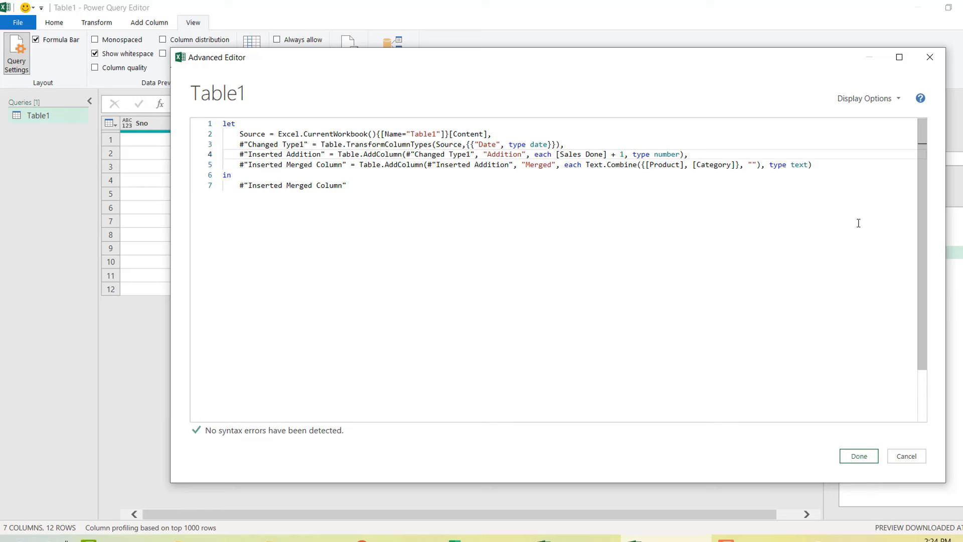
{"action": "left_click", "coordinate": [822, 165]}
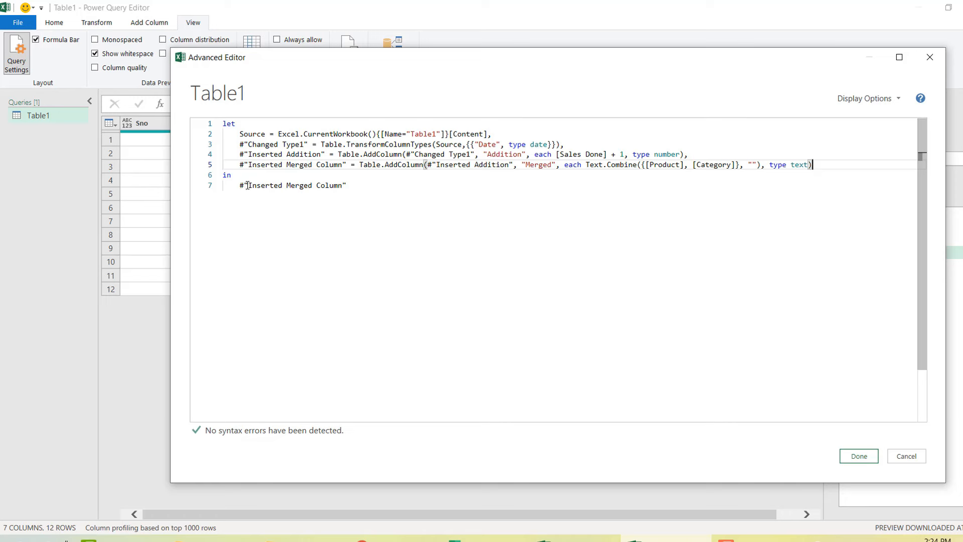
{"action": "left_click", "coordinate": [357, 186]}
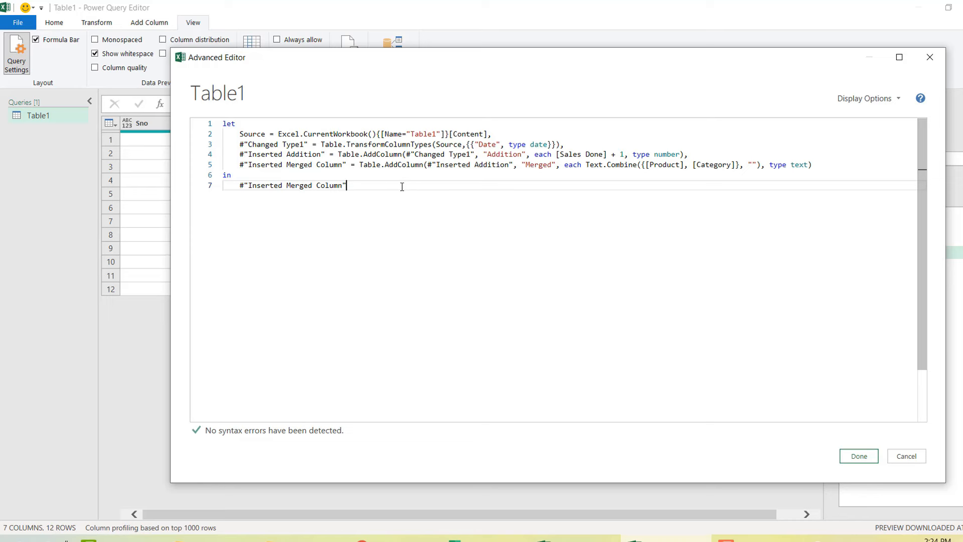
{"action": "left_click", "coordinate": [860, 457]}
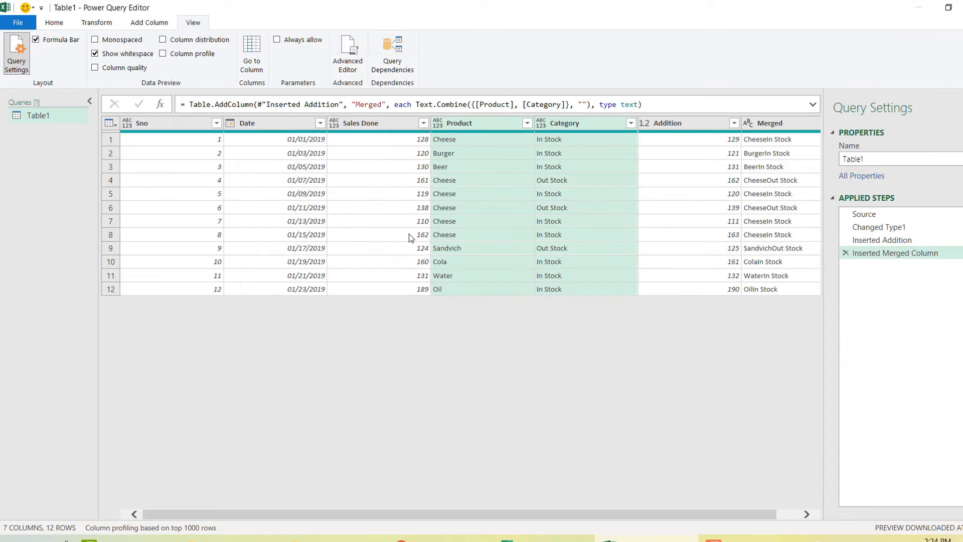
- Examine the Changed Type1 step of Table1 and its M code in the Advanced Editor
{"action": "left_click", "coordinate": [59, 119]}
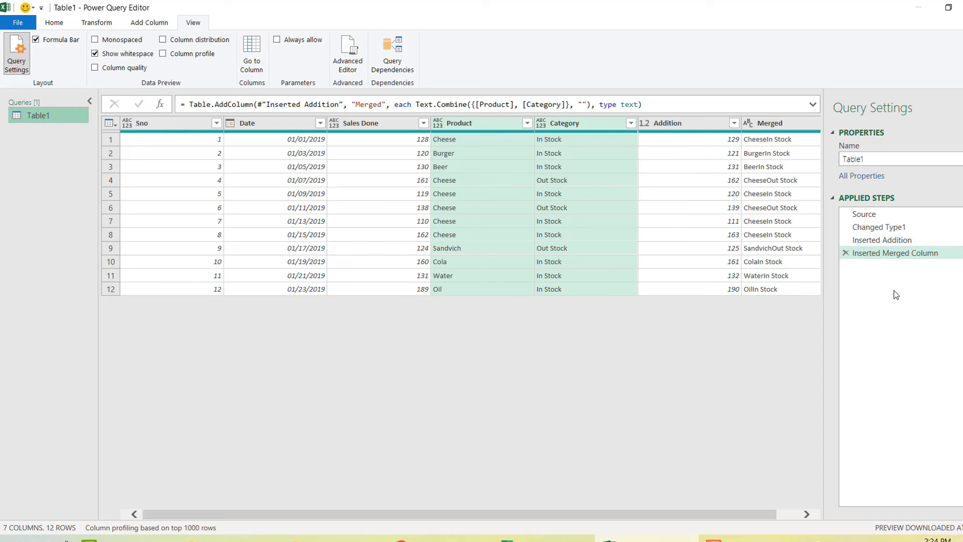
{"action": "left_click", "coordinate": [878, 229]}
{"action": "right_click", "coordinate": [881, 229]}
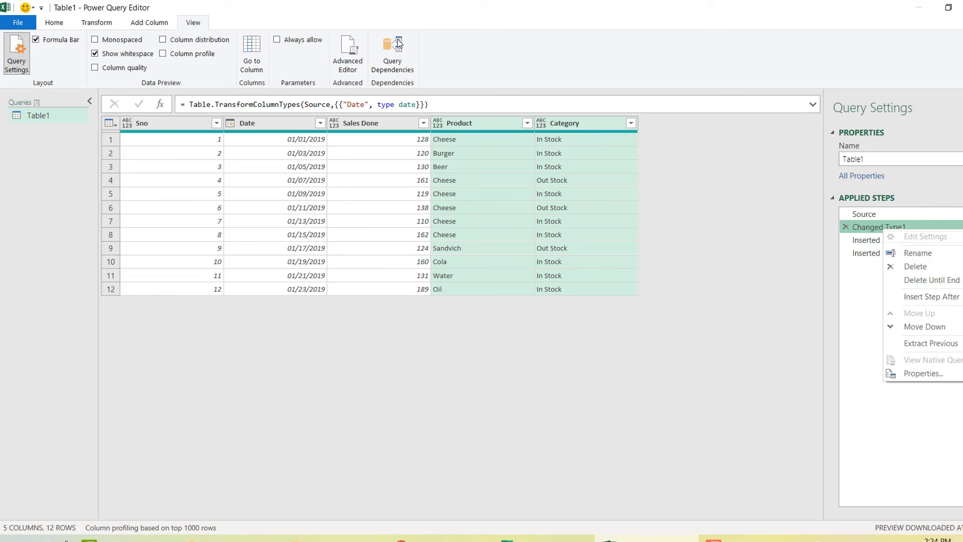
{"action": "left_click", "coordinate": [348, 55]}
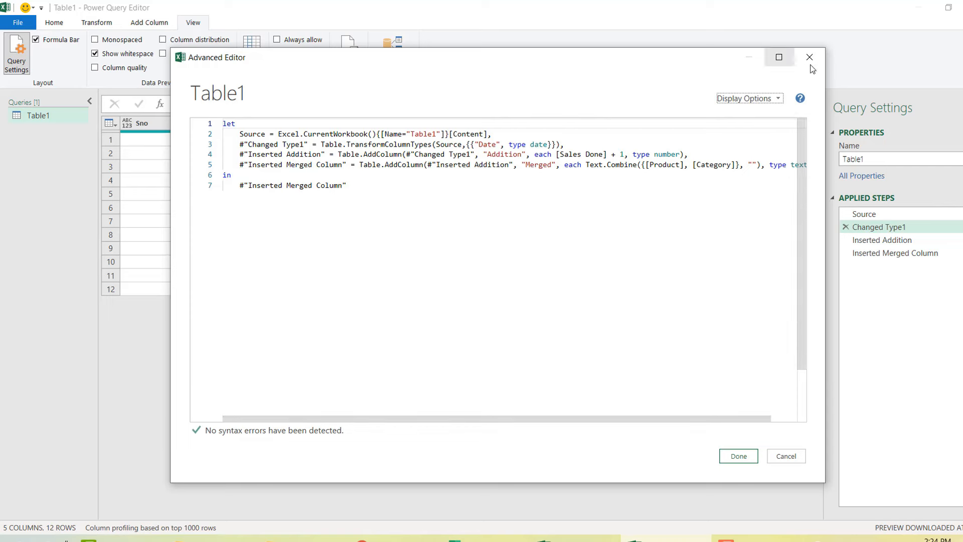
{"action": "left_click", "coordinate": [809, 58]}
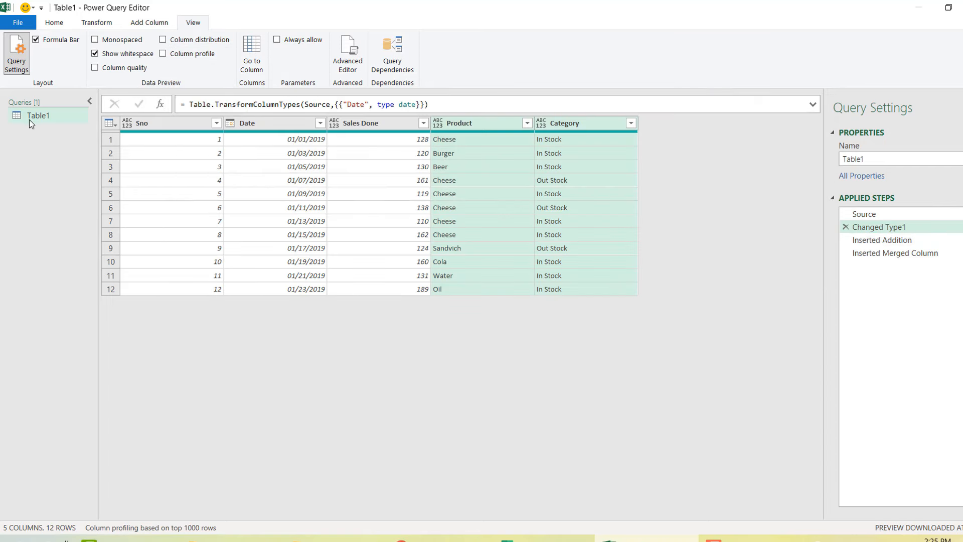
- Duplicate the Table1 query and rename the Source definition to DataSource in the copy's Advanced Editor code
{"action": "left_click", "coordinate": [51, 119]}
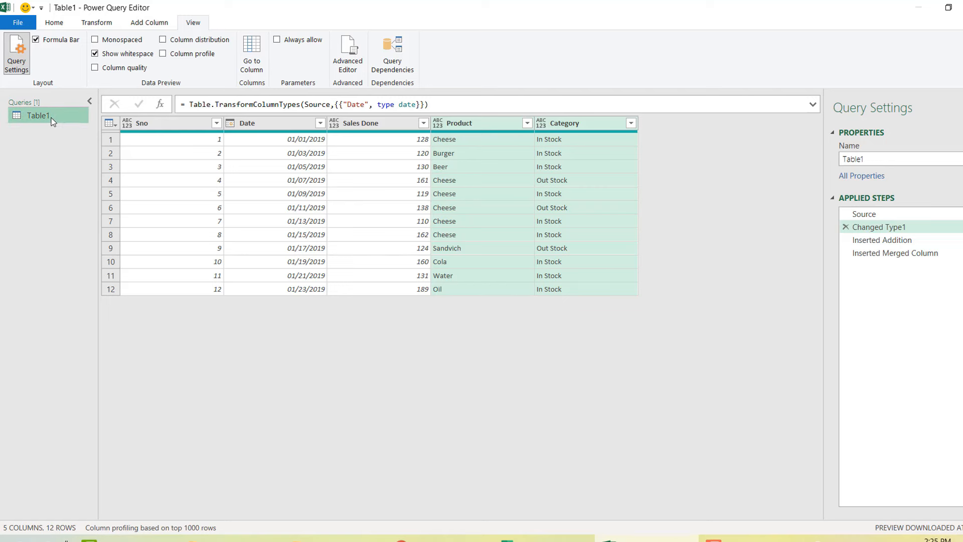
{"action": "key", "text": "ctrl+v"}
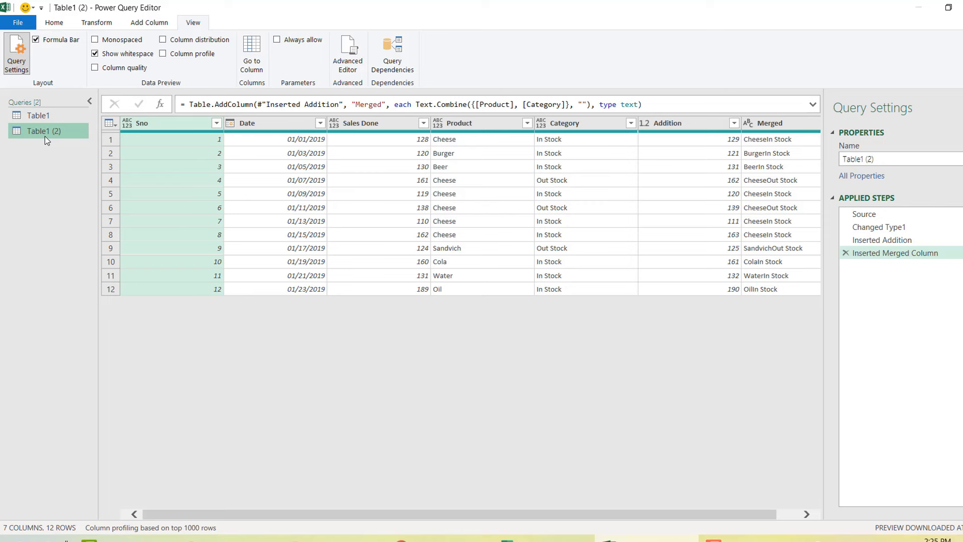
{"action": "left_click", "coordinate": [350, 55]}
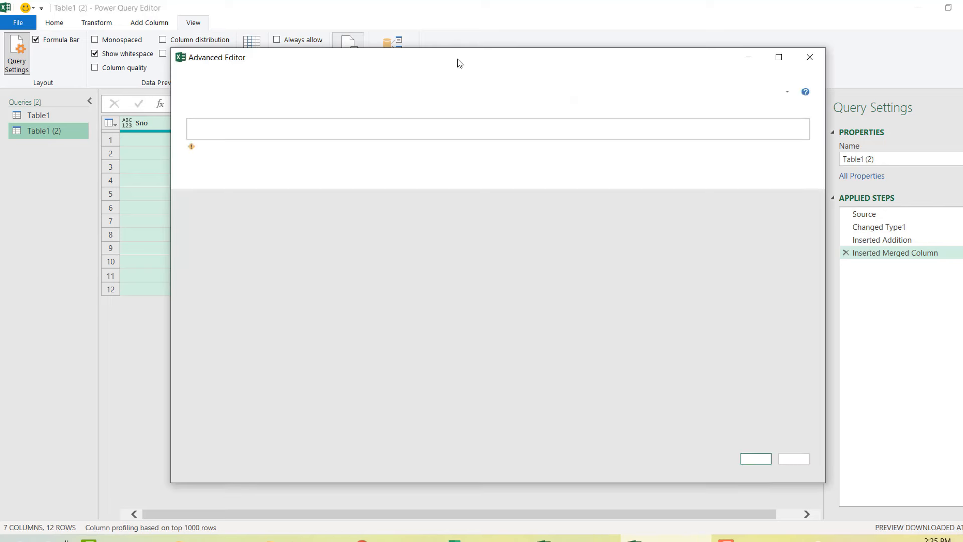
{"action": "left_click_drag", "start_coordinate": [457, 59], "coordinate": [505, 163]}
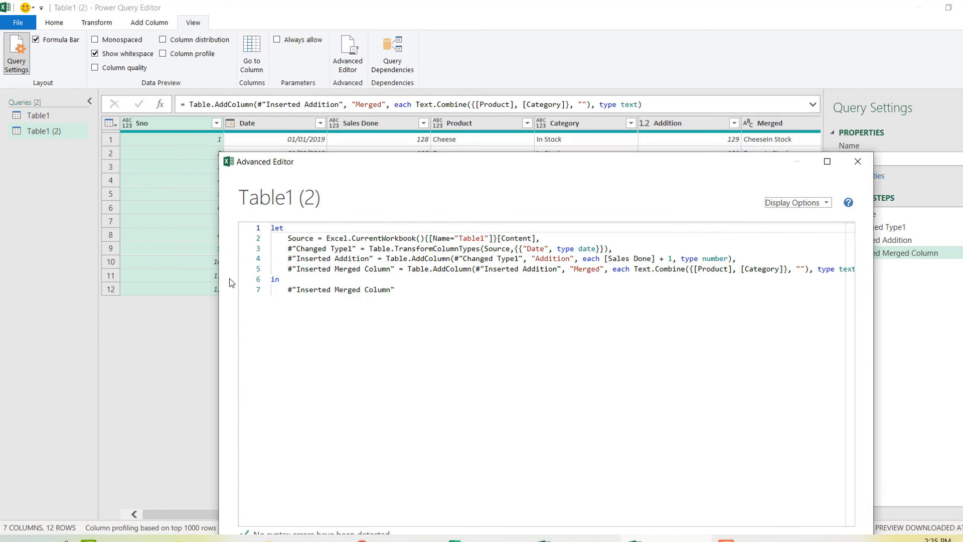
{"action": "left_click", "coordinate": [288, 239]}
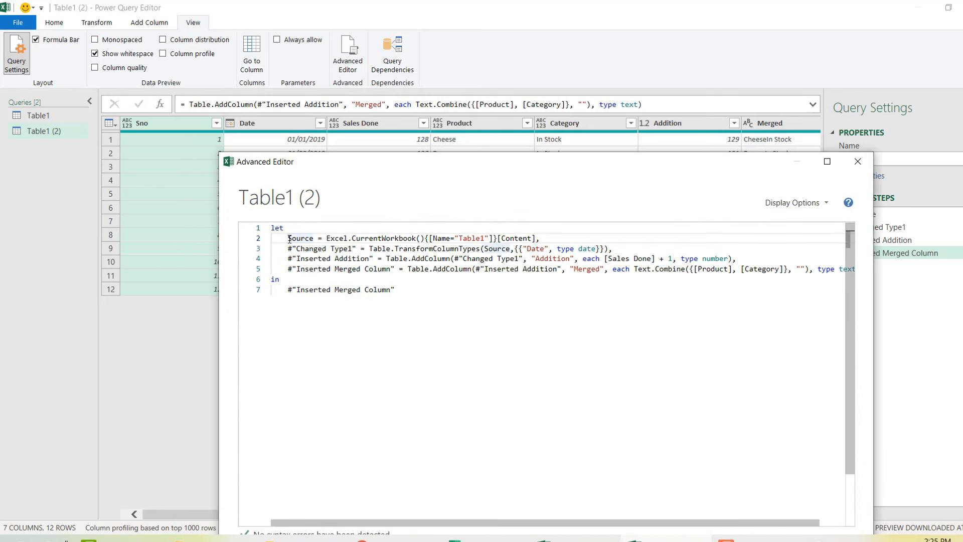
{"action": "type", "text": "#"}
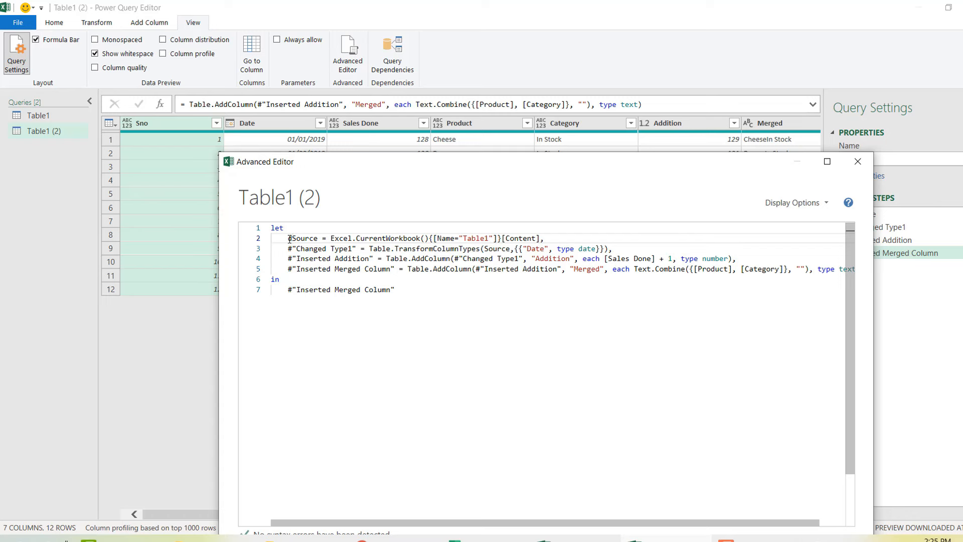
{"action": "type", "text": "ata"}
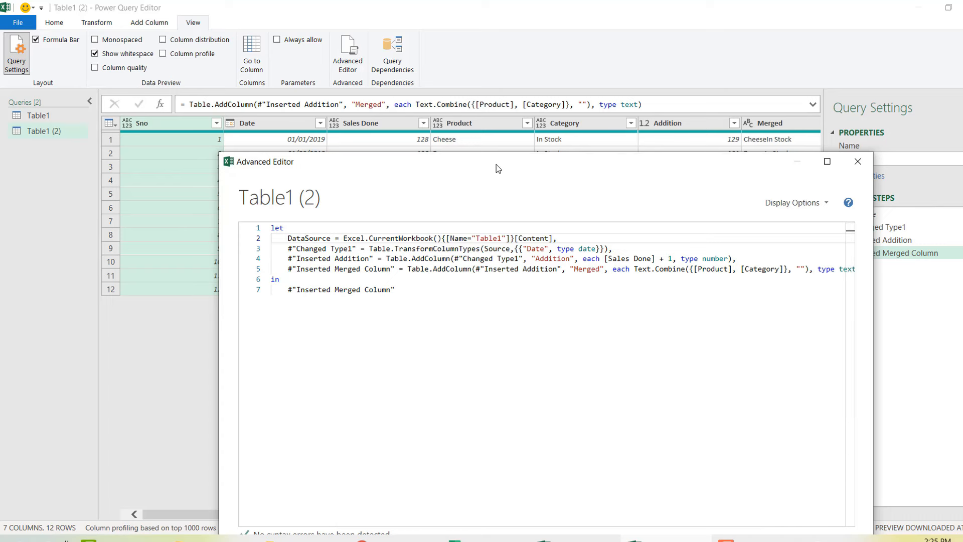
- Highlight the Source reference inside the #"Changed Type1" definition and apply the code
{"action": "left_click_drag", "start_coordinate": [495, 164], "coordinate": [380, 107]}
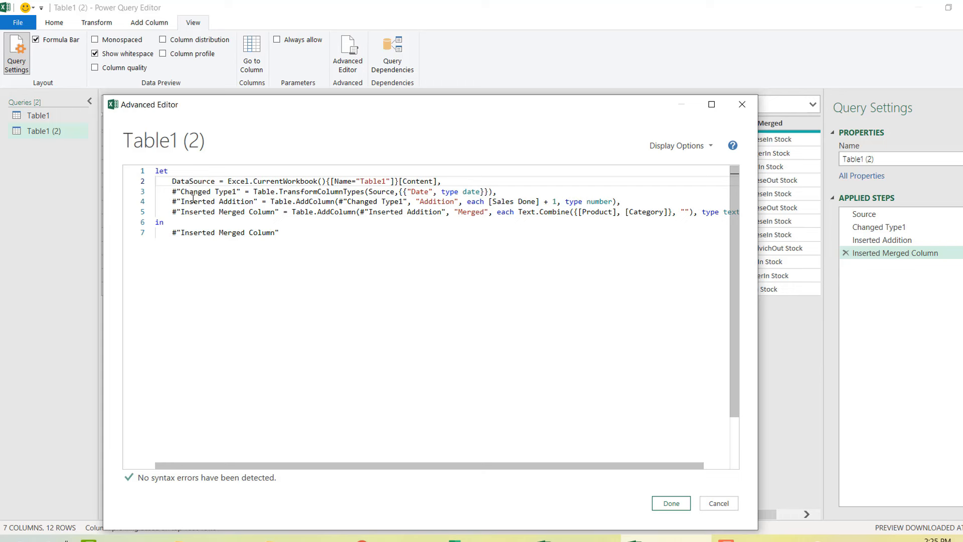
{"action": "double_click", "coordinate": [378, 192]}
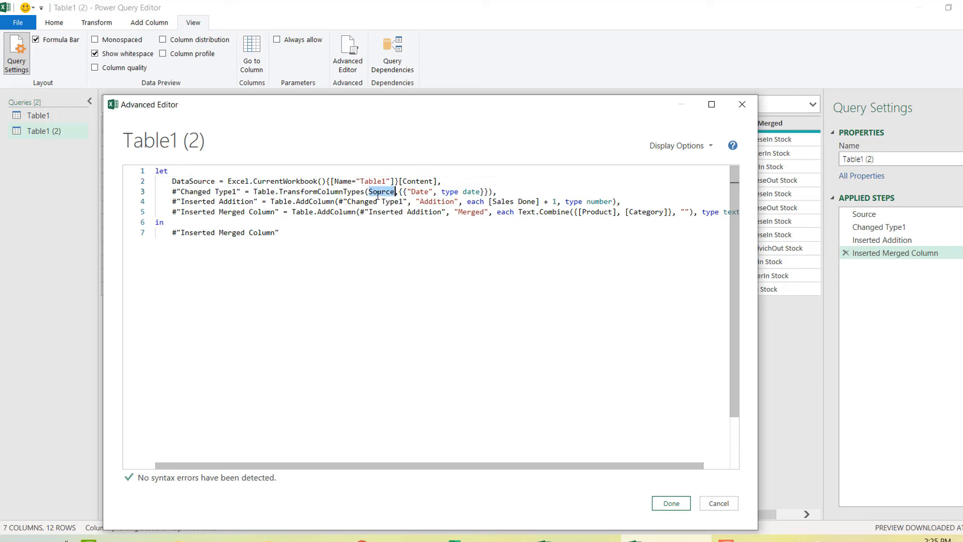
{"action": "left_click", "coordinate": [680, 507]}
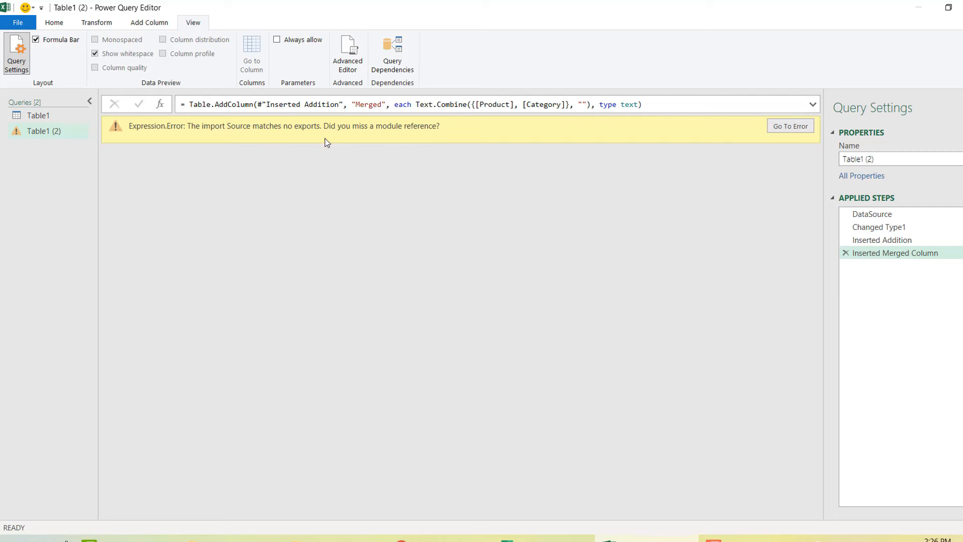
- Change the Source reference in the #"Changed Type1" definition to DataSource, check the #"Inserted Addition" reference, and apply the code
{"action": "left_click", "coordinate": [344, 69]}
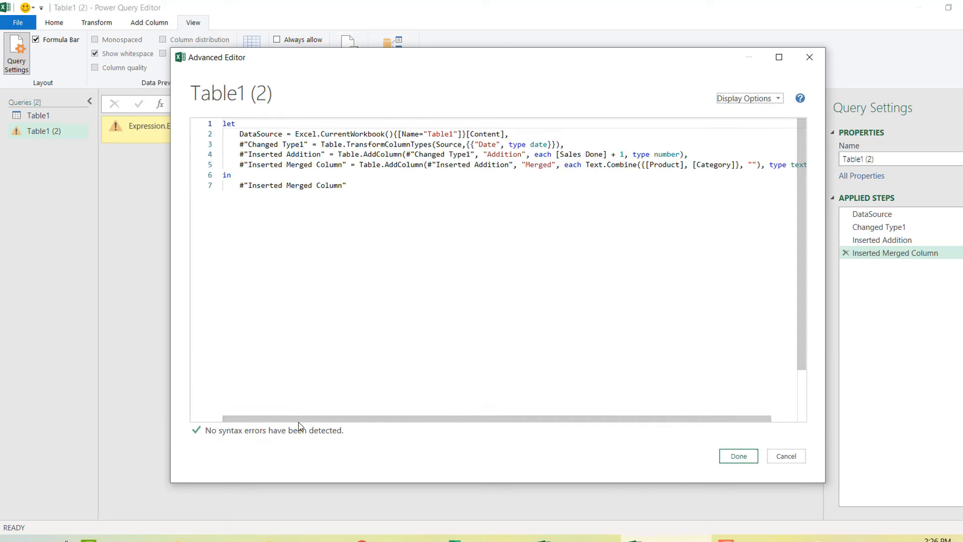
{"action": "double_click", "coordinate": [447, 144]}
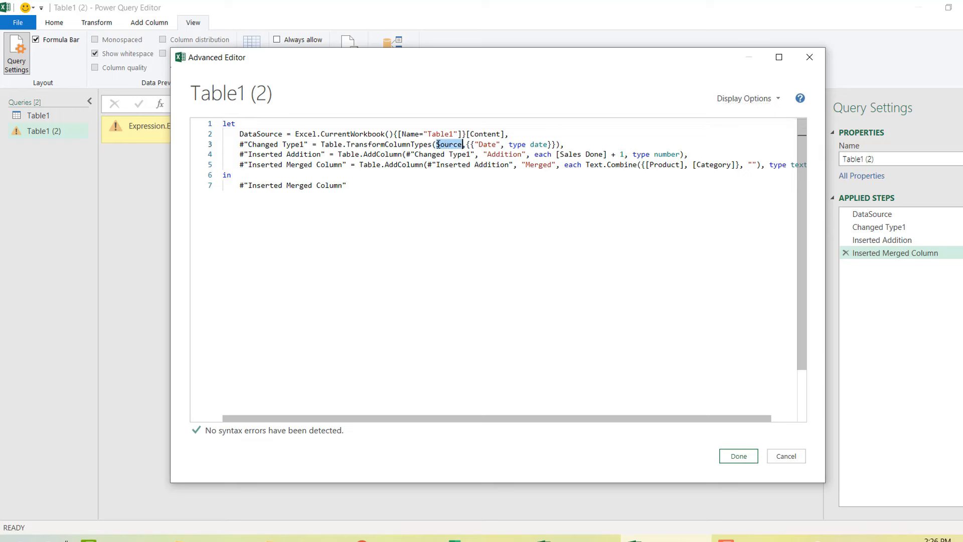
{"action": "left_click", "coordinate": [438, 144]}
{"action": "type", "text": "Data"}
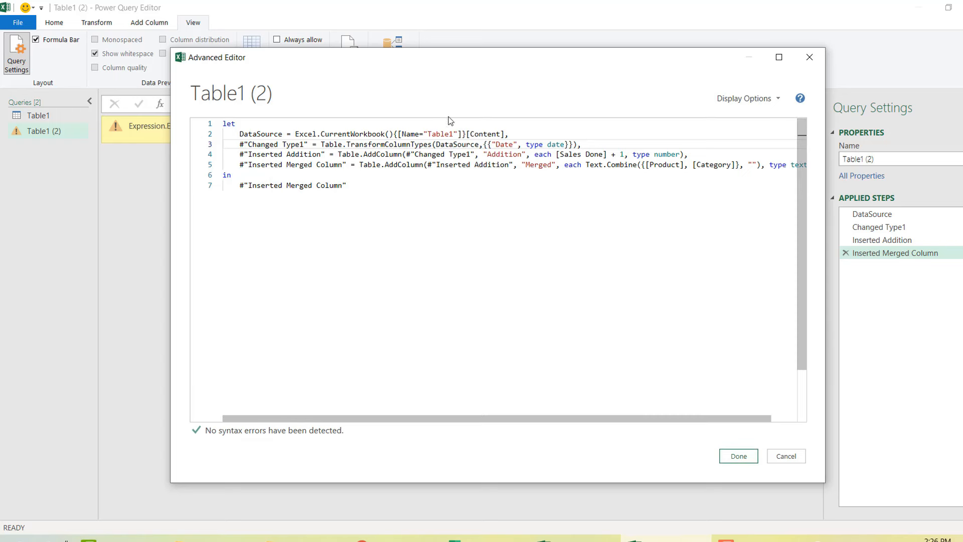
{"action": "left_click", "coordinate": [274, 155]}
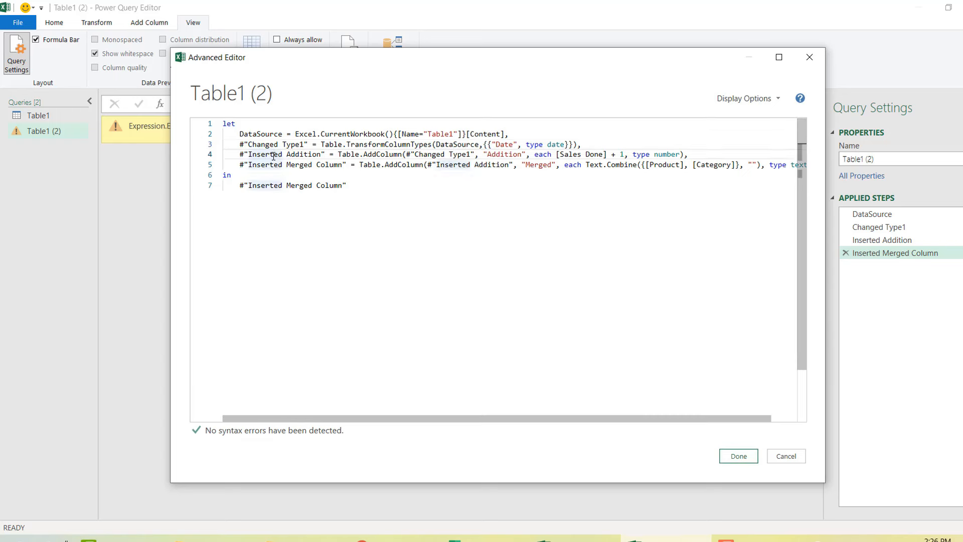
{"action": "double_click", "coordinate": [427, 155]}
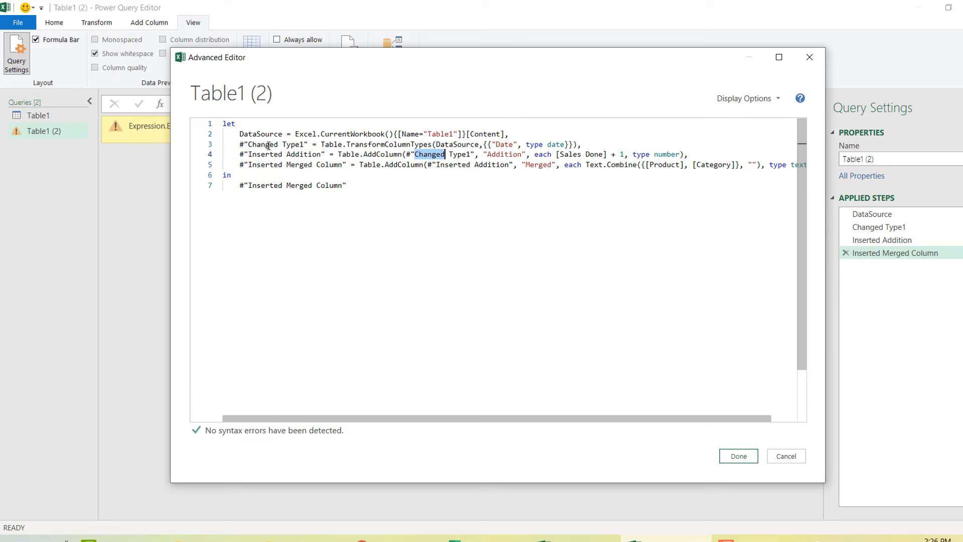
{"action": "left_click", "coordinate": [736, 460]}
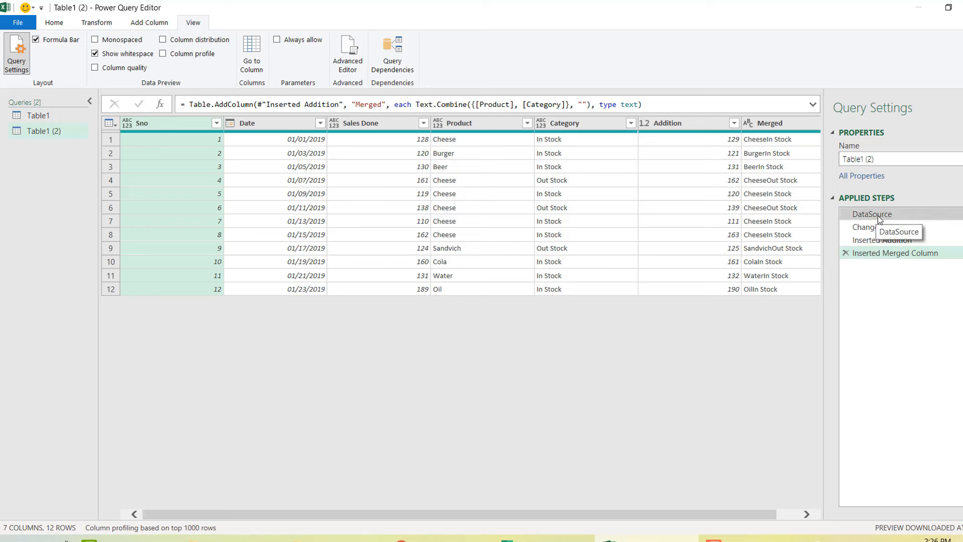
- In the Advanced Editor code of Table1 (2), rename the #"Changed Type1" definition to Datetypeformat
{"action": "left_click", "coordinate": [348, 68]}
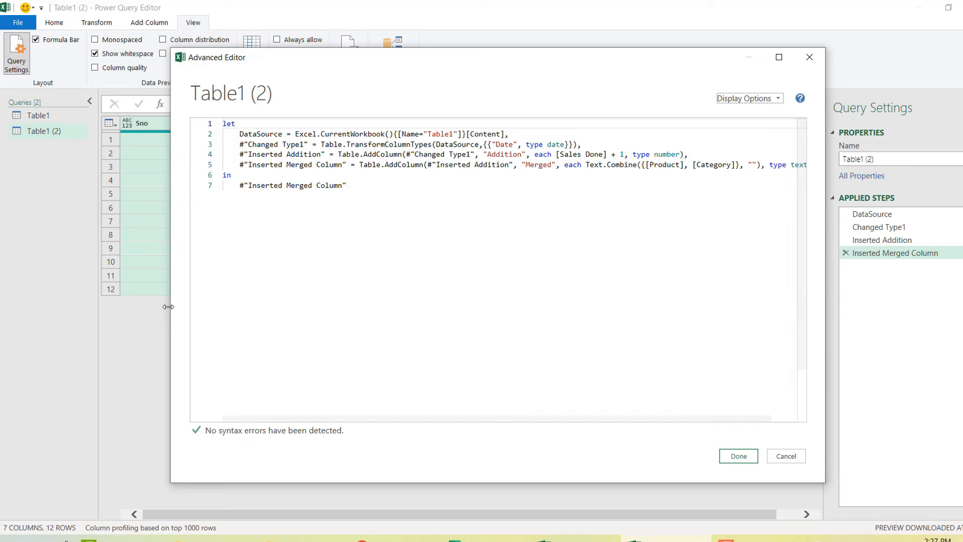
{"action": "left_click_drag", "start_coordinate": [168, 306], "coordinate": [61, 297]}
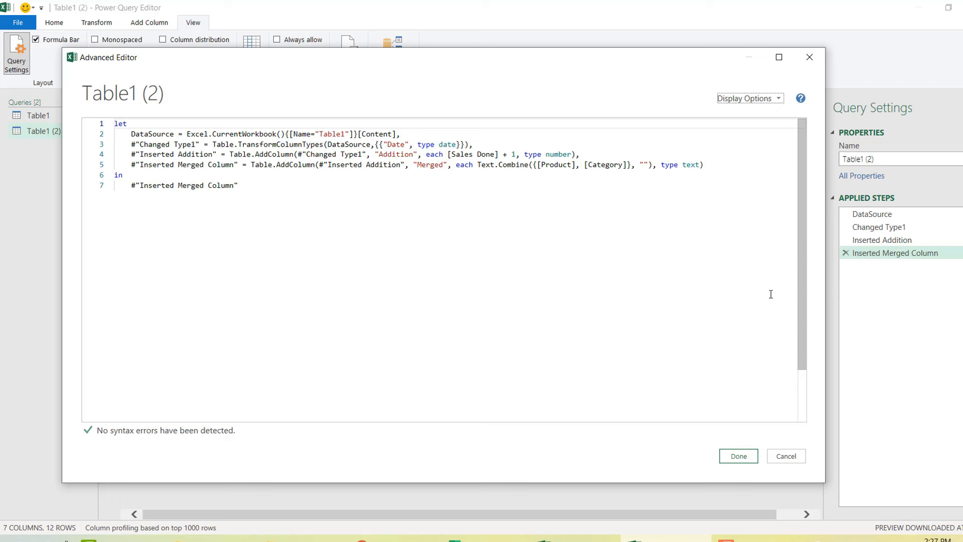
{"action": "left_click", "coordinate": [176, 144]}
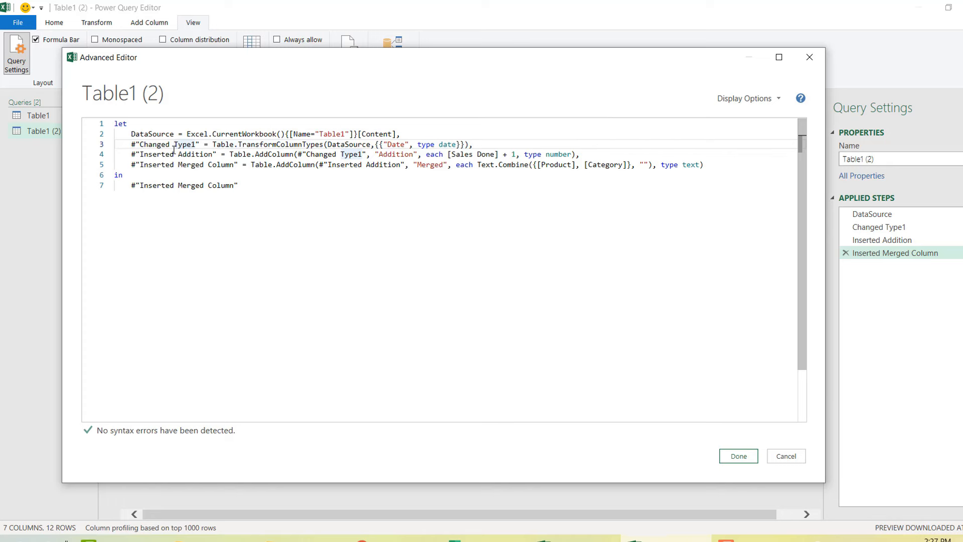
{"action": "key", "text": "BackSpace"}
{"action": "key", "text": "BackSpace"}
{"action": "key", "text": "BackSpace"}
{"action": "key", "text": "BackSpace"}
{"action": "key", "text": "BackSpace"}
{"action": "key", "text": "BackSpace"}
{"action": "key", "text": "BackSpace"}
{"action": "key", "text": "BackSpace"}
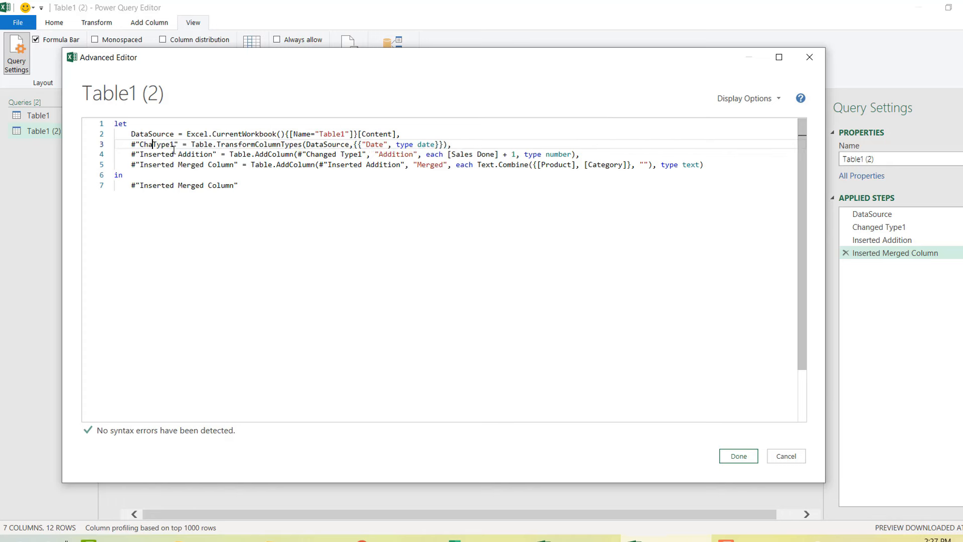
{"action": "key", "text": "BackSpace"}
{"action": "key", "text": "BackSpace"}
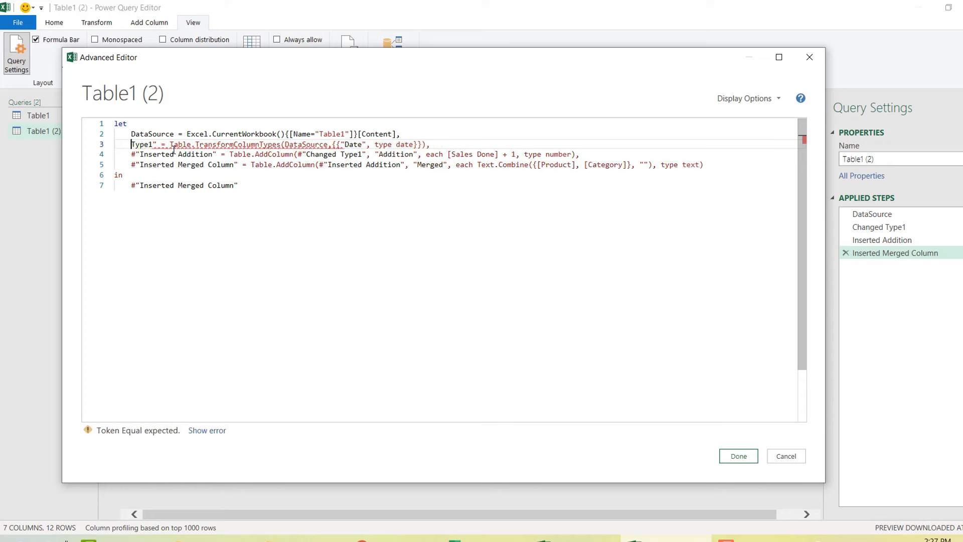
{"action": "key", "text": "Delete"}
{"action": "key", "text": "Delete"}
{"action": "key", "text": "Delete"}
{"action": "key", "text": "Delete"}
{"action": "key", "text": "Delete"}
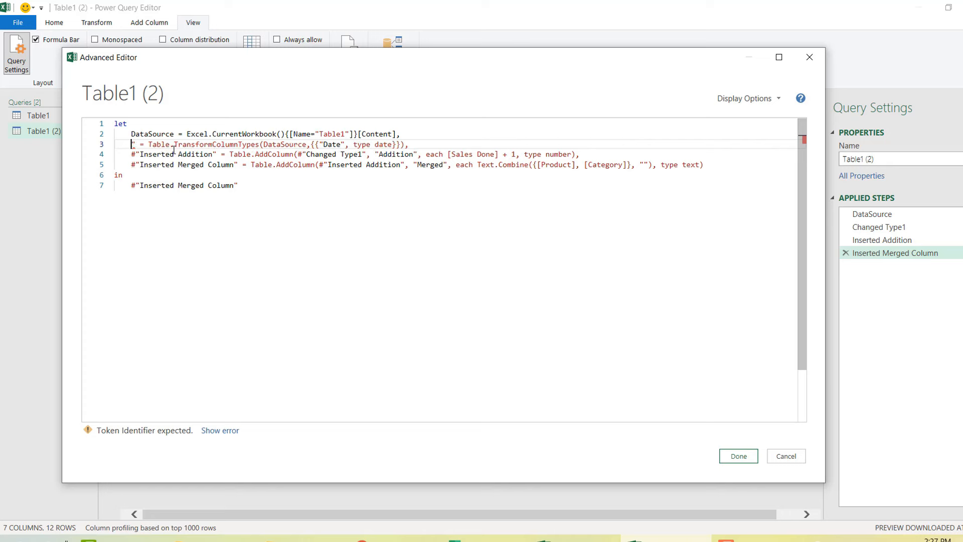
{"action": "key", "text": "Delete"}
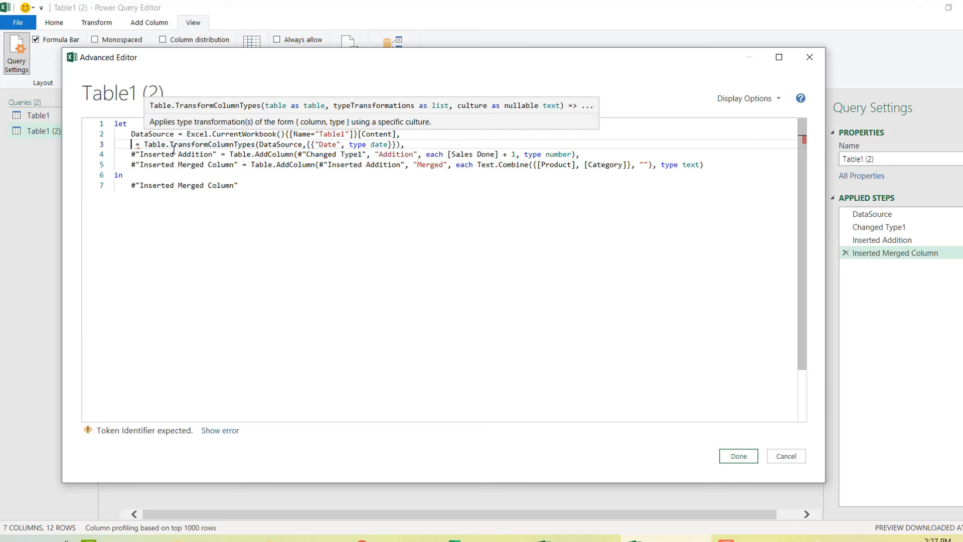
{"action": "type", "text": "Date "}
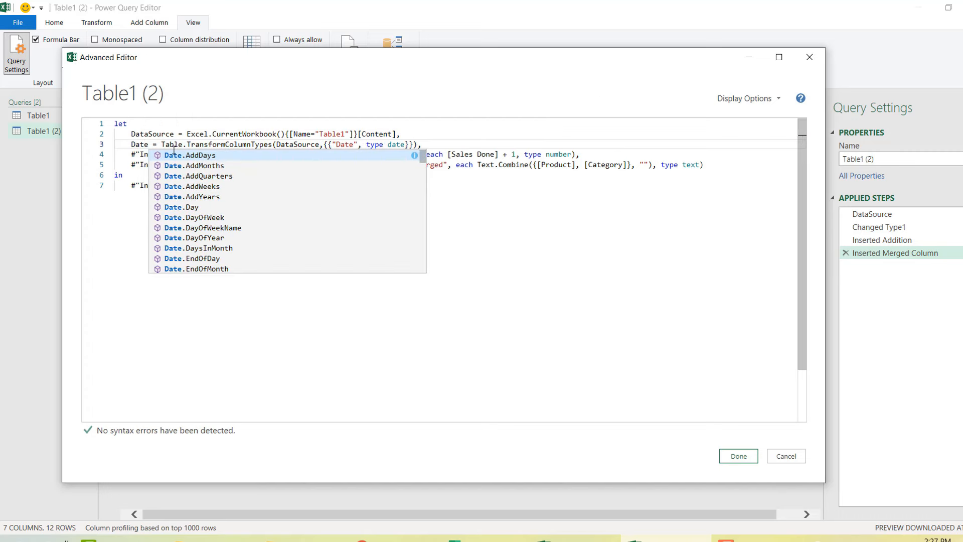
{"action": "type", "text": "ty"}
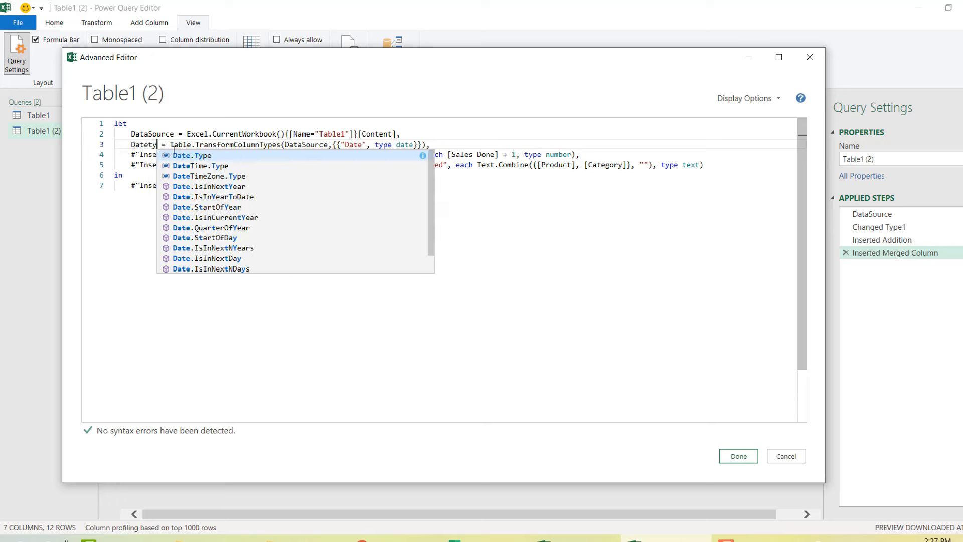
{"action": "type", "text": "peformat"}
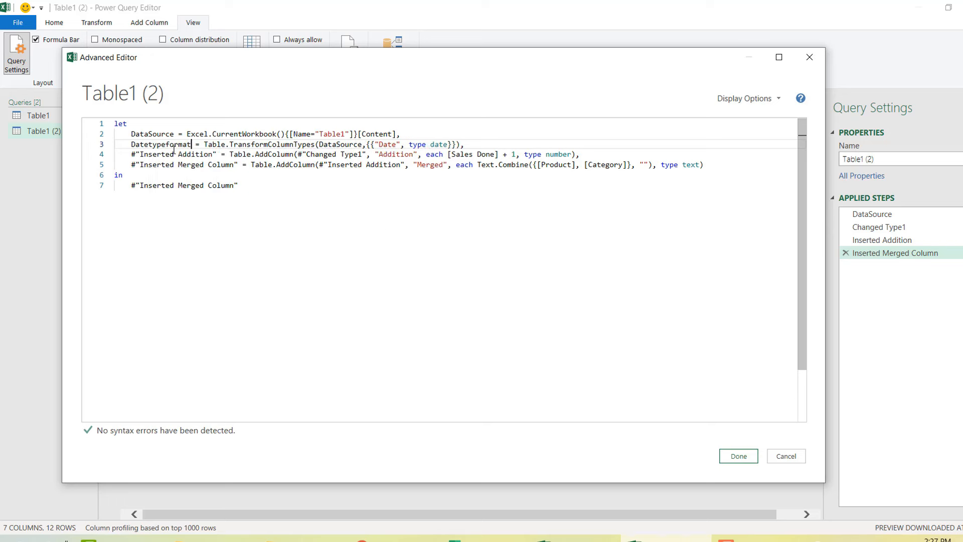
- Replace the #"Changed Type1" reference inside the #"Inserted Addition" definition with a copy of the name Datetypeformat
{"action": "double_click", "coordinate": [159, 147]}
{"action": "key", "text": "ctrl+c"}
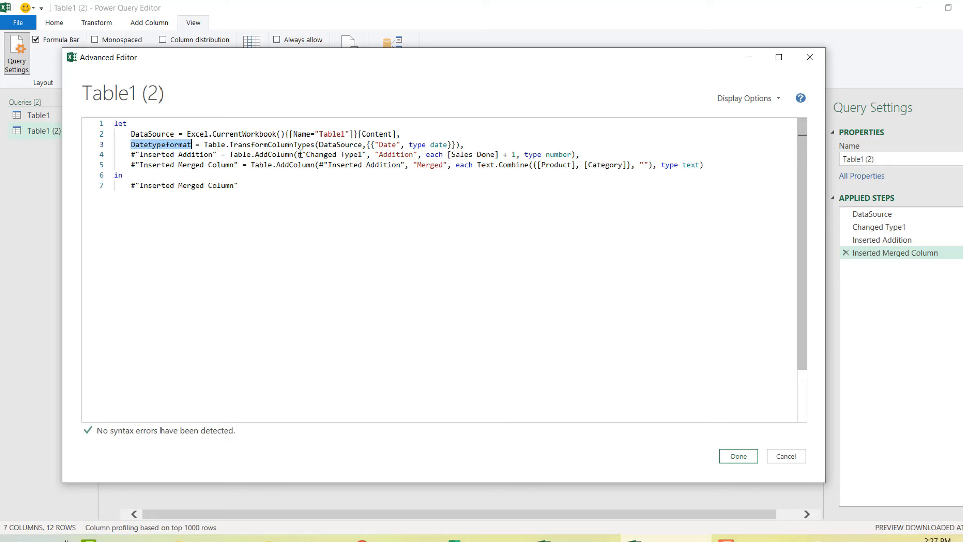
{"action": "left_click_drag", "start_coordinate": [300, 154], "coordinate": [362, 157]}
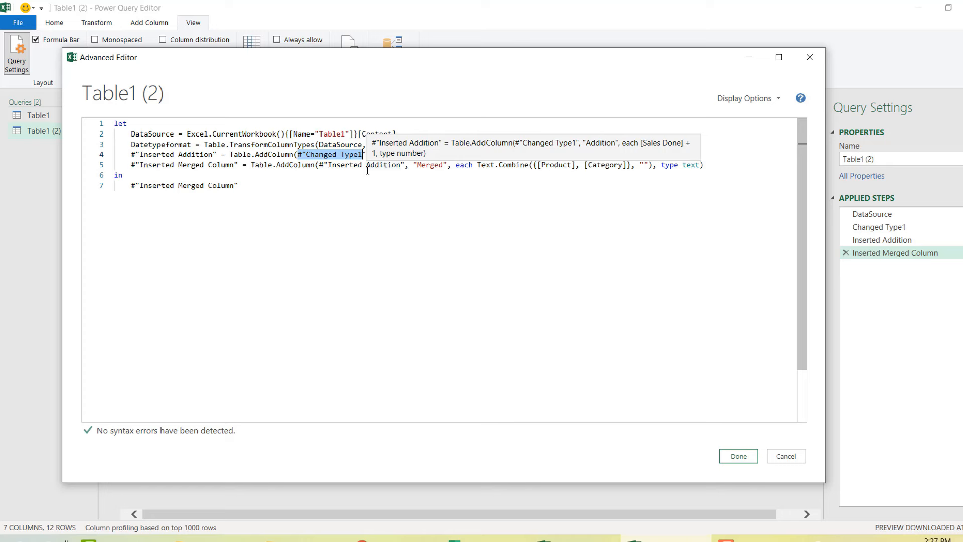
{"action": "key", "text": "BackSpace"}
{"action": "key", "text": "Delete"}
{"action": "key", "text": "ctrl+v"}
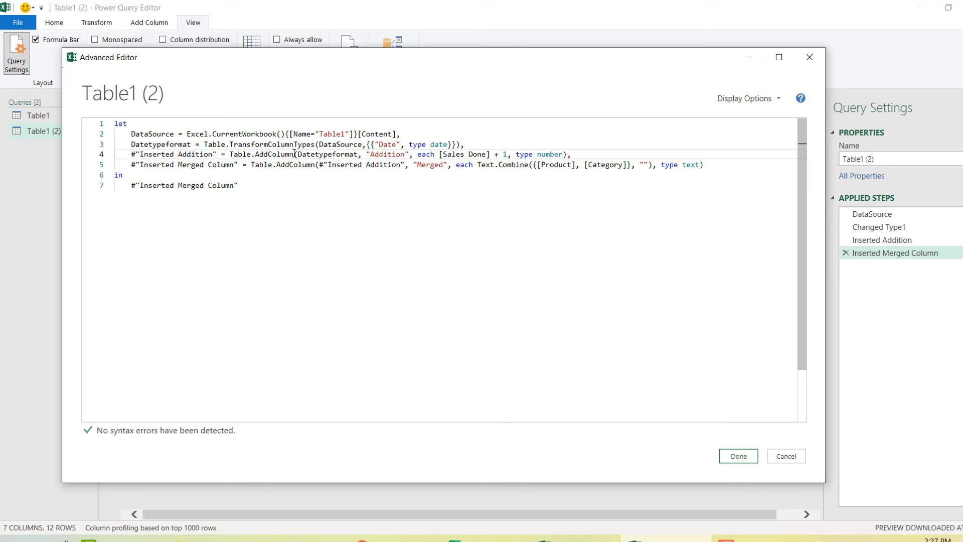
{"action": "mouse_move", "coordinate": [309, 169]}
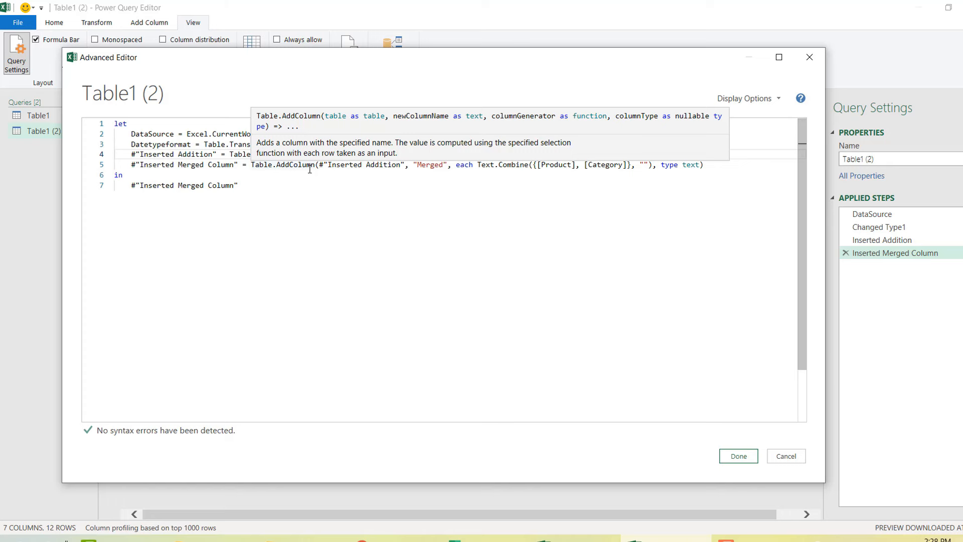
{"action": "left_click", "coordinate": [358, 154]}
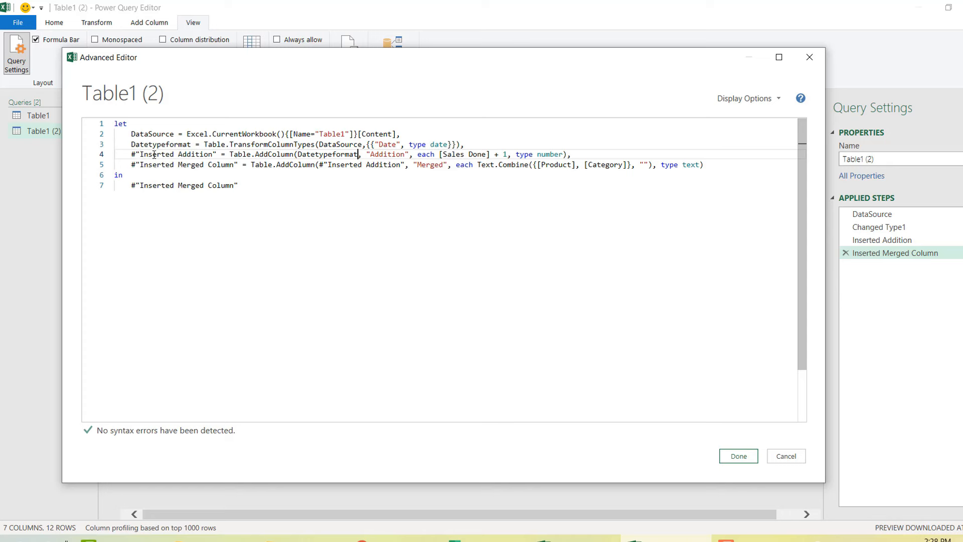
- Rename the #"Inserted Addition" definition to AddingSales, without the hash sign and quotation marks
{"action": "left_click", "coordinate": [178, 155]}
{"action": "key", "text": "BackSpace"}
{"action": "key", "text": "BackSpace"}
{"action": "key", "text": "BackSpace"}
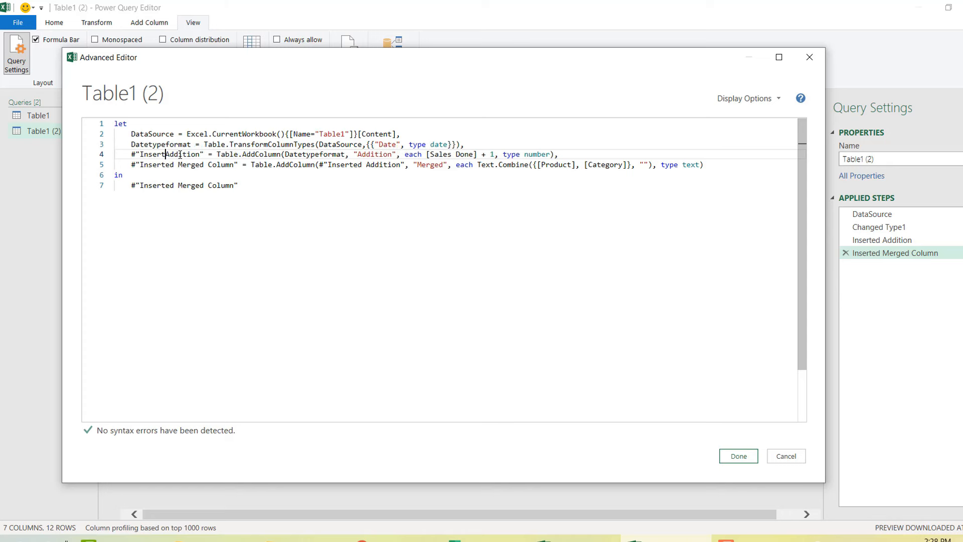
{"action": "key", "text": "BackSpace"}
{"action": "key", "text": "BackSpace"}
{"action": "key", "text": "BackSpace"}
{"action": "key", "text": "BackSpace"}
{"action": "key", "text": "BackSpace"}
{"action": "key", "text": "BackSpace"}
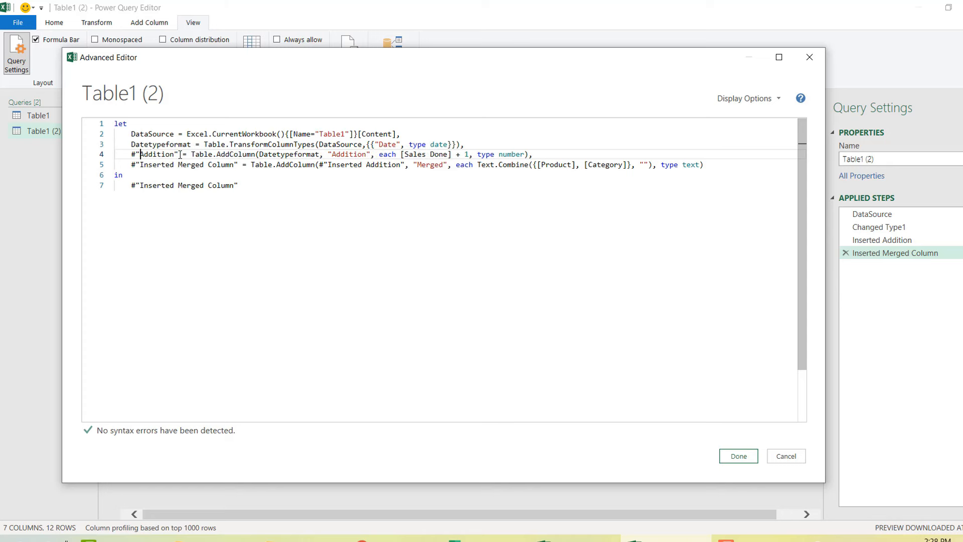
{"action": "key", "text": "BackSpace"}
{"action": "key", "text": "BackSpace"}
{"action": "key", "text": "Right"}
{"action": "key", "text": "Right"}
{"action": "key", "text": "Right"}
{"action": "key", "text": "Right"}
{"action": "key", "text": "Right"}
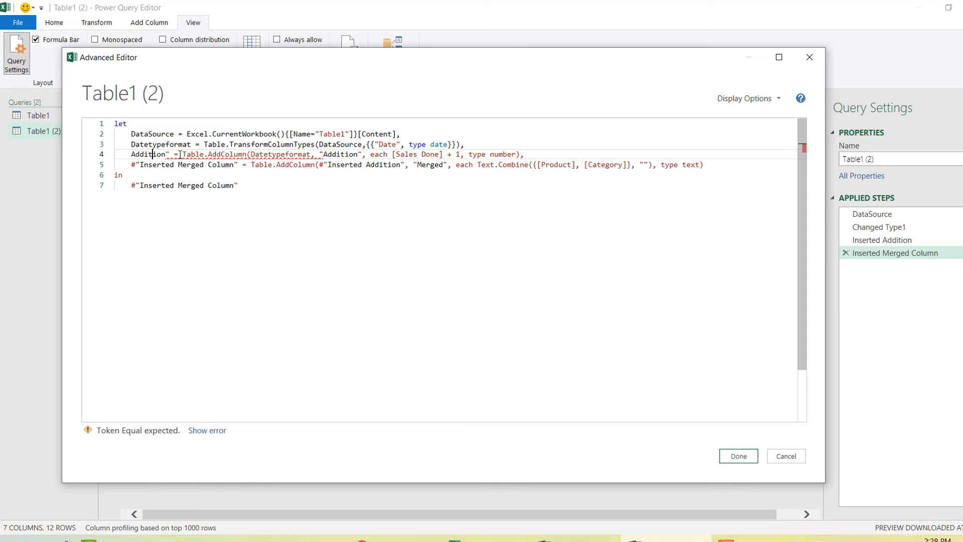
{"action": "key", "text": "Right"}
{"action": "key", "text": "BackSpace"}
{"action": "key", "text": "BackSpace"}
{"action": "key", "text": "BackSpace"}
{"action": "key", "text": "BackSpace"}
{"action": "key", "text": "BackSpace"}
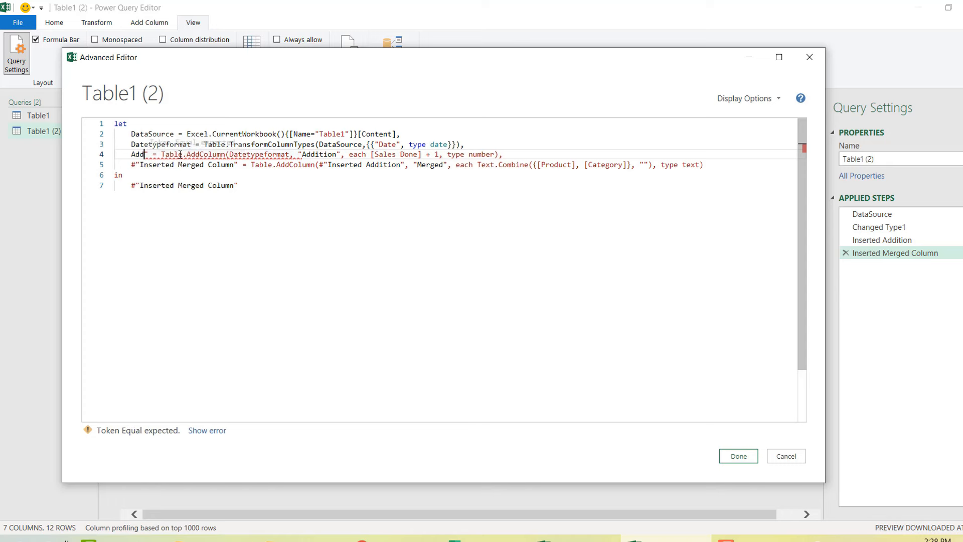
{"action": "type", "text": "ing"}
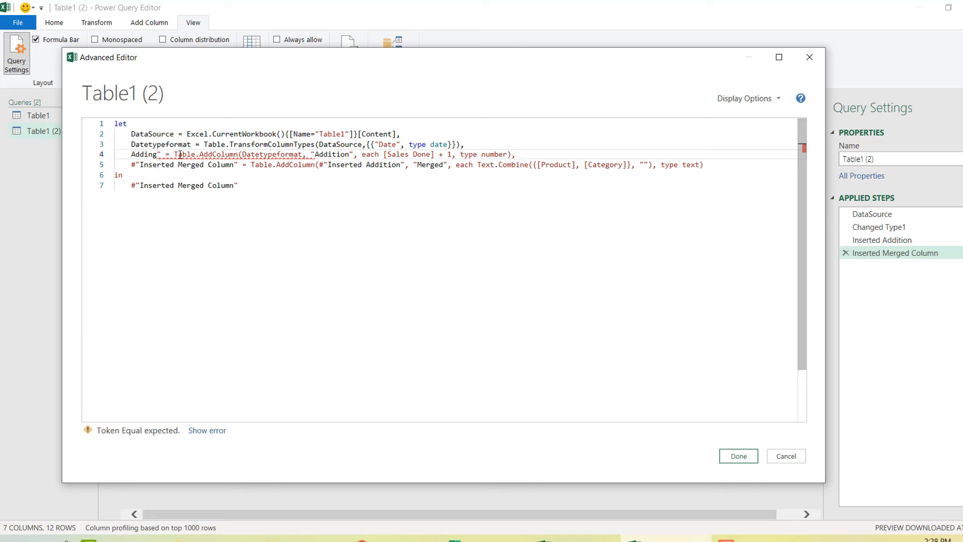
{"action": "type", "text": "Sl"}
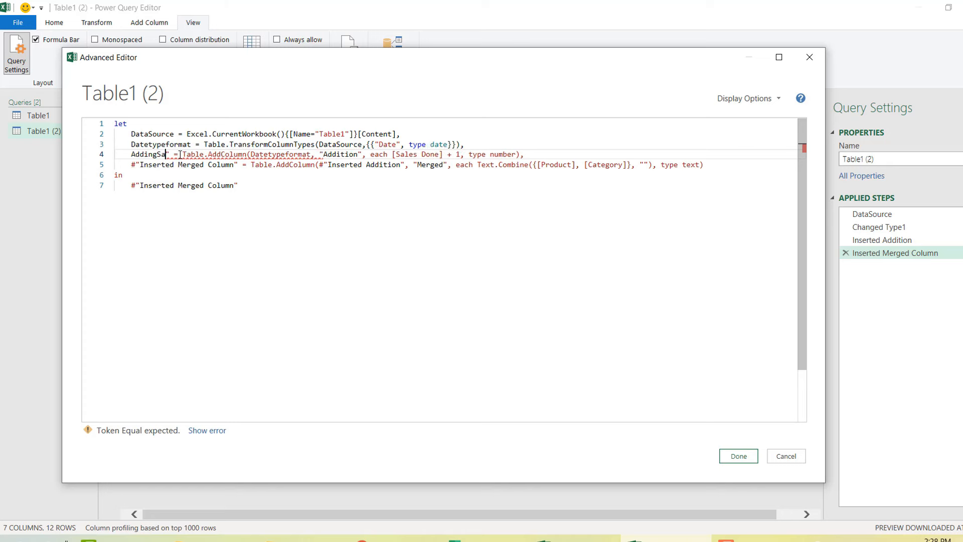
{"action": "type", "text": "les"}
{"action": "key", "text": "Delete"}
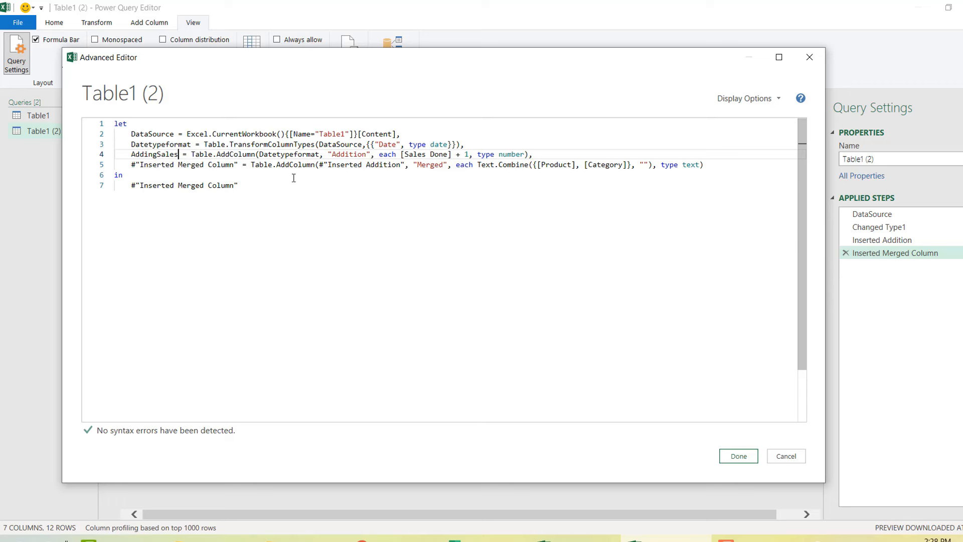
- Replace the #"Inserted Addition" reference inside the #"Inserted Merged Column" definition with AddingSales
{"action": "left_click", "coordinate": [340, 165]}
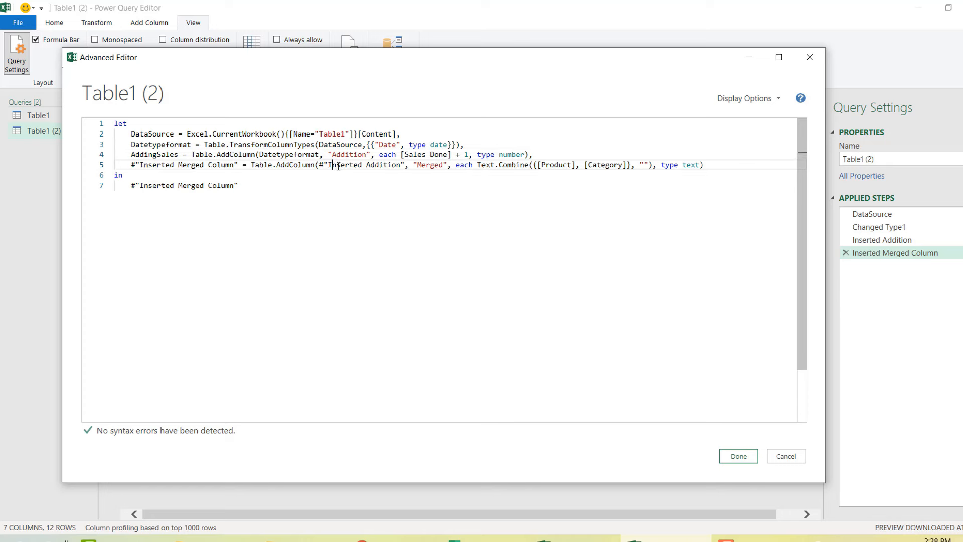
{"action": "double_click", "coordinate": [339, 165]}
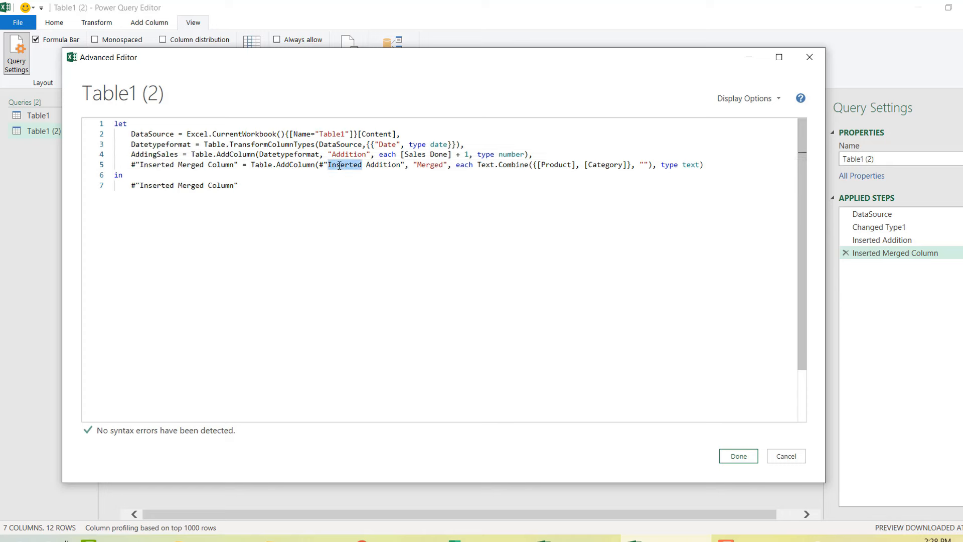
{"action": "key", "text": "BackSpace"}
{"action": "key", "text": "Delete"}
{"action": "key", "text": "Delete"}
{"action": "key", "text": "Delete"}
{"action": "key", "text": "Delete"}
{"action": "key", "text": "Delete"}
{"action": "key", "text": "Delete"}
{"action": "key", "text": "Delete"}
{"action": "key", "text": "Delete"}
{"action": "key", "text": "Delete"}
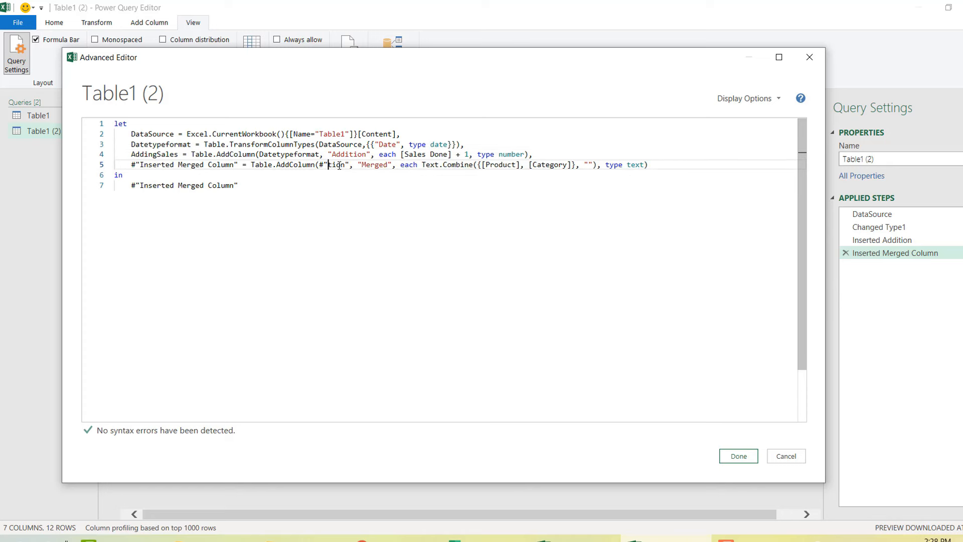
{"action": "key", "text": "BackSpace"}
{"action": "key", "text": "BackSpace"}
{"action": "key", "text": "Delete"}
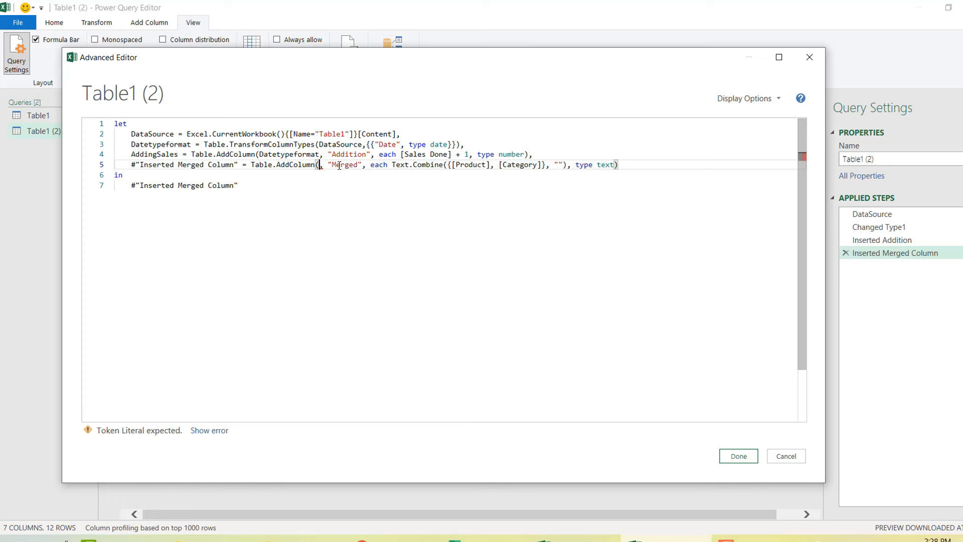
{"action": "type", "text": "adding"}
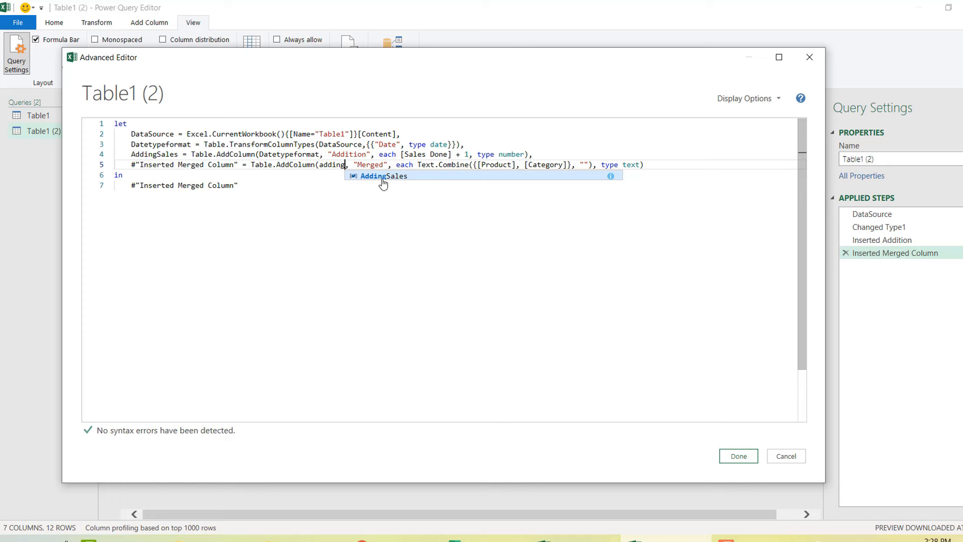
{"action": "key", "text": "Tab"}
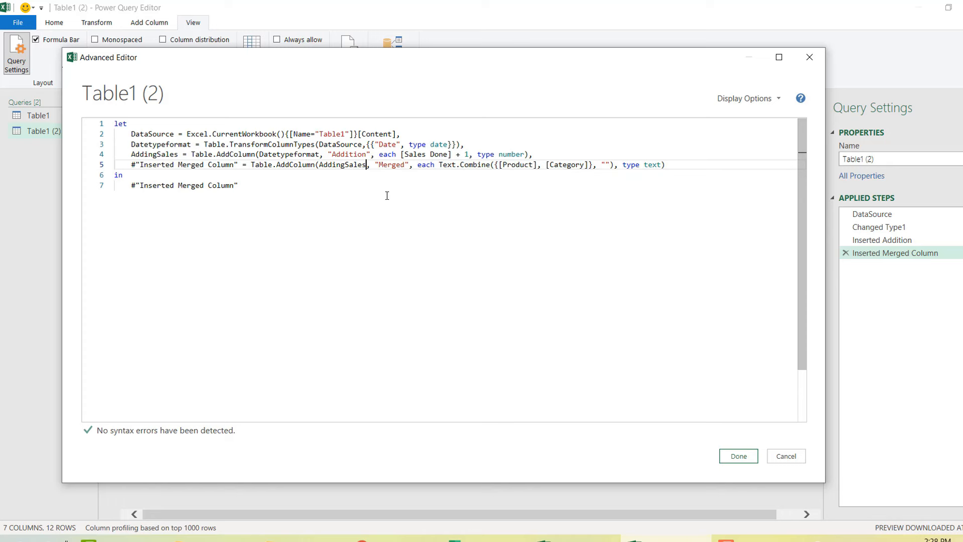
- Rename the #"Inserted Merged Column" definition on line 5 to MergeColumns, without the hash sign and quotation marks
{"action": "left_click", "coordinate": [313, 183]}
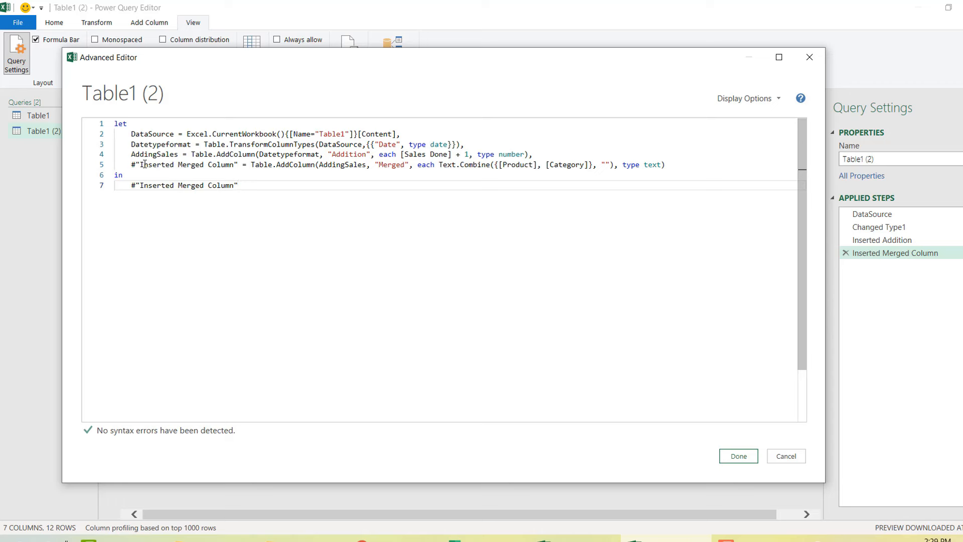
{"action": "left_click", "coordinate": [179, 165]}
{"action": "key", "text": "BackSpace"}
{"action": "key", "text": "BackSpace"}
{"action": "key", "text": "BackSpace"}
{"action": "key", "text": "BackSpace"}
{"action": "key", "text": "BackSpace"}
{"action": "key", "text": "BackSpace"}
{"action": "key", "text": "BackSpace"}
{"action": "key", "text": "BackSpace"}
{"action": "key", "text": "BackSpace"}
{"action": "key", "text": "BackSpace"}
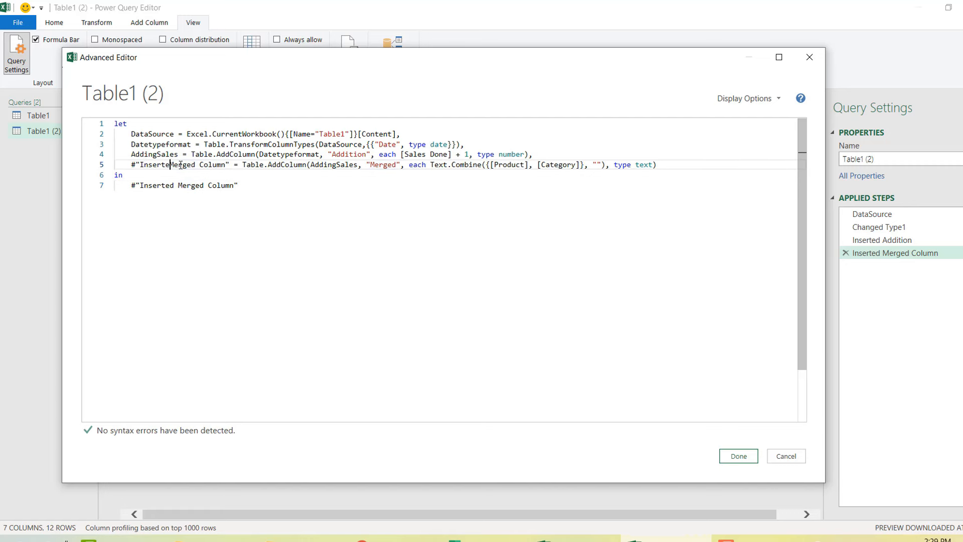
{"action": "key", "text": "BackSpace"}
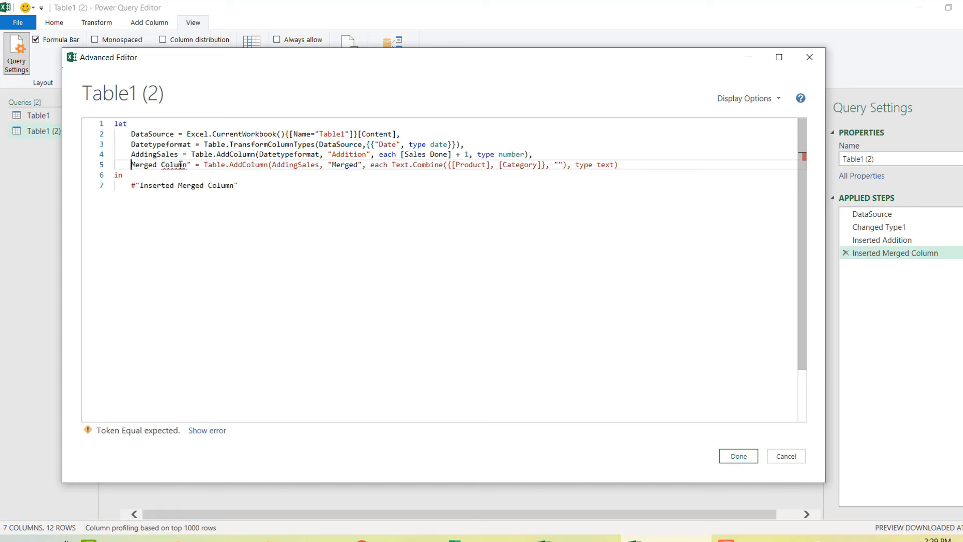
{"action": "key", "text": "Right"}
{"action": "key", "text": "Right"}
{"action": "key", "text": "Right"}
{"action": "key", "text": "Right"}
{"action": "key", "text": "Right"}
{"action": "key", "text": "Right"}
{"action": "key", "text": "BackSpace"}
{"action": "key", "text": "Right"}
{"action": "key", "text": "BackSpace"}
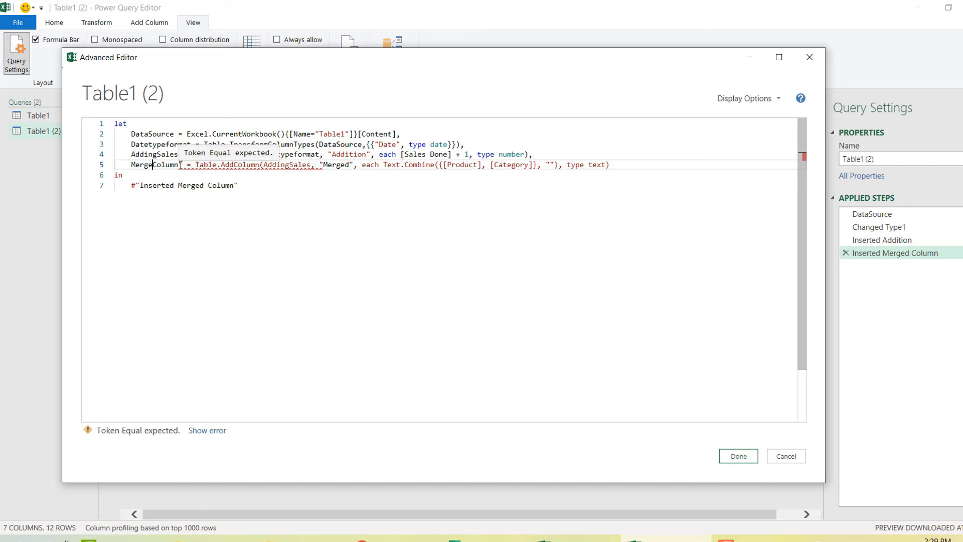
{"action": "type", "text": "s"}
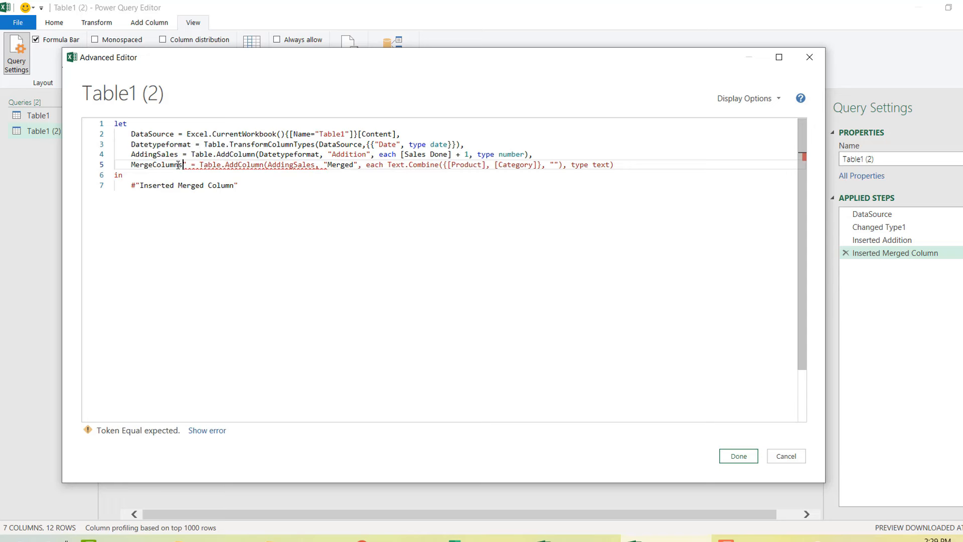
{"action": "key", "text": "Delete"}
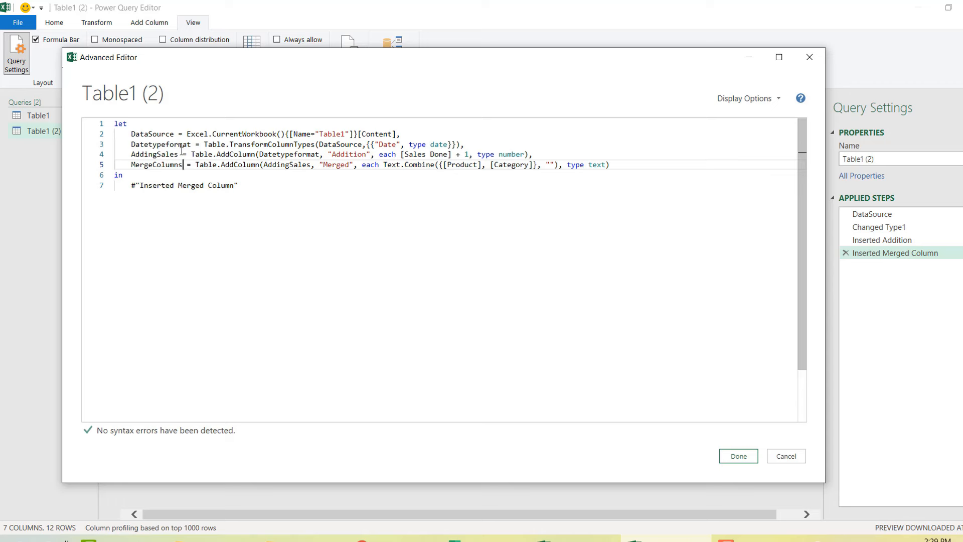
{"action": "mouse_move", "coordinate": [232, 156]}
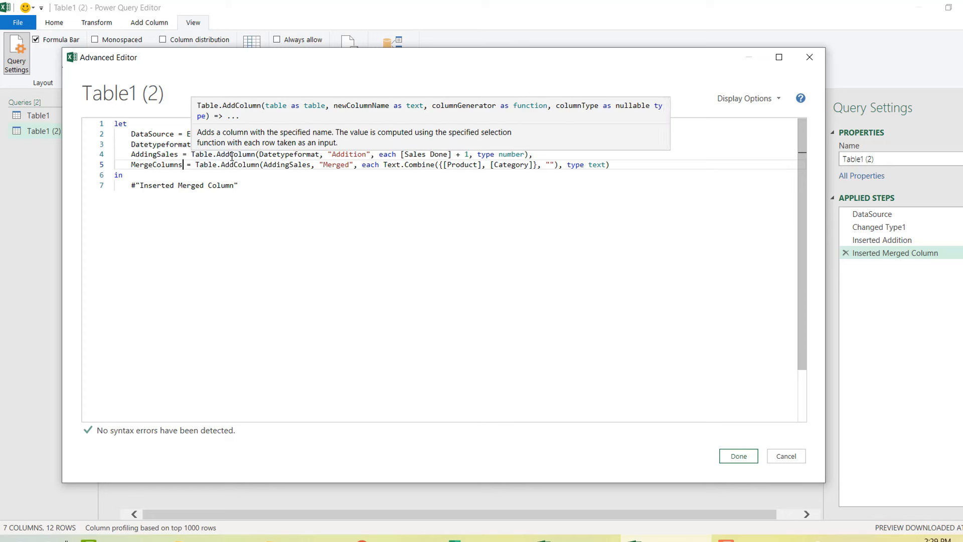
- Replace the #"Inserted Merged Column" output after in with MergeColumns, apply the edited code and review it once more
{"action": "left_click", "coordinate": [240, 186]}
{"action": "key", "text": "BackSpace"}
{"action": "key", "text": "BackSpace"}
{"action": "key", "text": "BackSpace"}
{"action": "key", "text": "BackSpace"}
{"action": "key", "text": "BackSpace"}
{"action": "key", "text": "BackSpace"}
{"action": "key", "text": "BackSpace"}
{"action": "key", "text": "BackSpace"}
{"action": "key", "text": "BackSpace"}
{"action": "key", "text": "BackSpace"}
{"action": "key", "text": "BackSpace"}
{"action": "key", "text": "BackSpace"}
{"action": "key", "text": "BackSpace"}
{"action": "key", "text": "BackSpace"}
{"action": "key", "text": "BackSpace"}
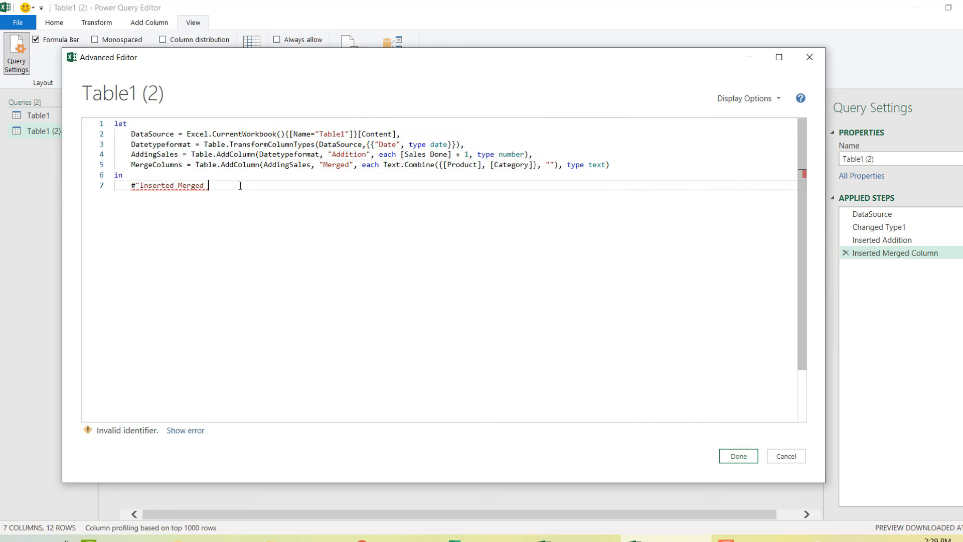
{"action": "key", "text": "BackSpace"}
{"action": "key", "text": "BackSpace"}
{"action": "key", "text": "BackSpace"}
{"action": "key", "text": "BackSpace"}
{"action": "key", "text": "BackSpace"}
{"action": "key", "text": "BackSpace"}
{"action": "key", "text": "BackSpace"}
{"action": "key", "text": "BackSpace"}
{"action": "key", "text": "BackSpace"}
{"action": "key", "text": "BackSpace"}
{"action": "type", "text": "m"}
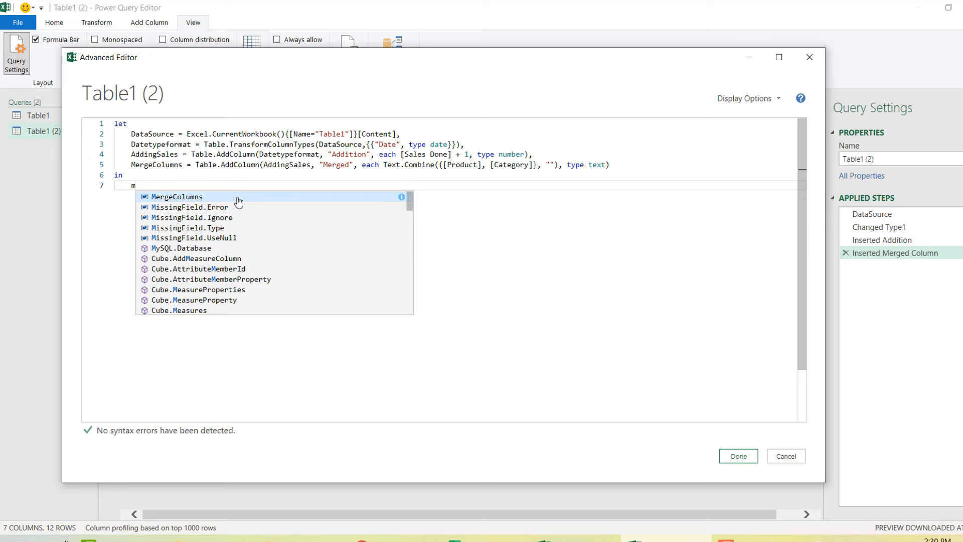
{"action": "left_click", "coordinate": [237, 198]}
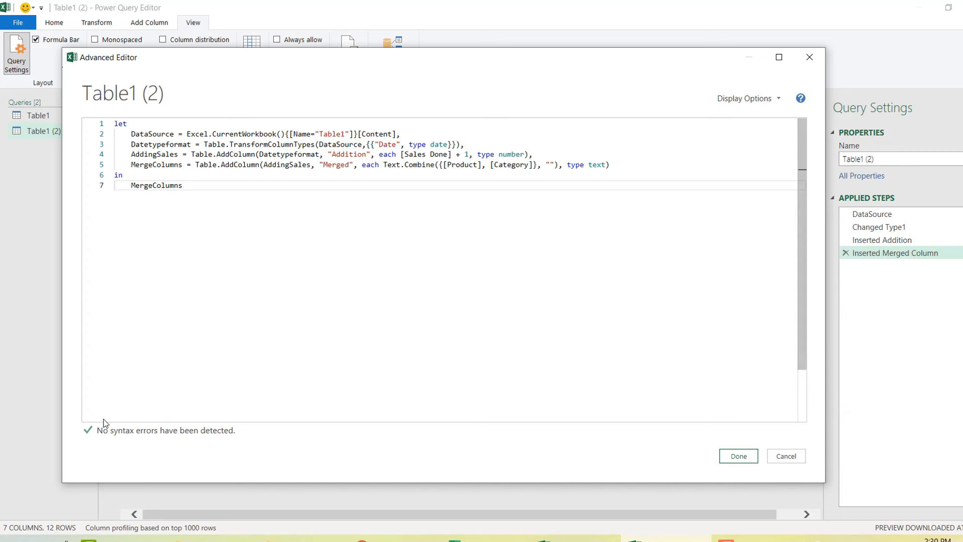
{"action": "left_click", "coordinate": [739, 456]}
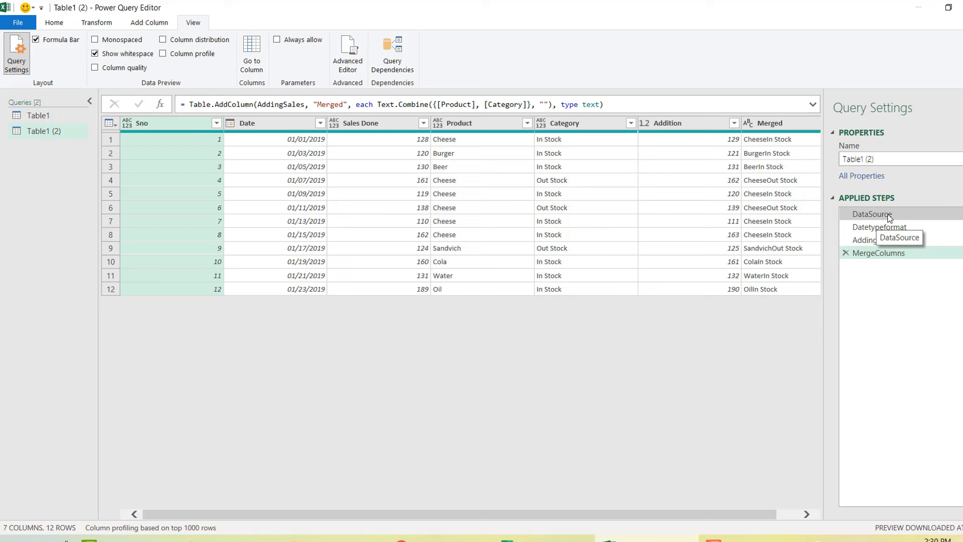
{"action": "left_click", "coordinate": [347, 54]}
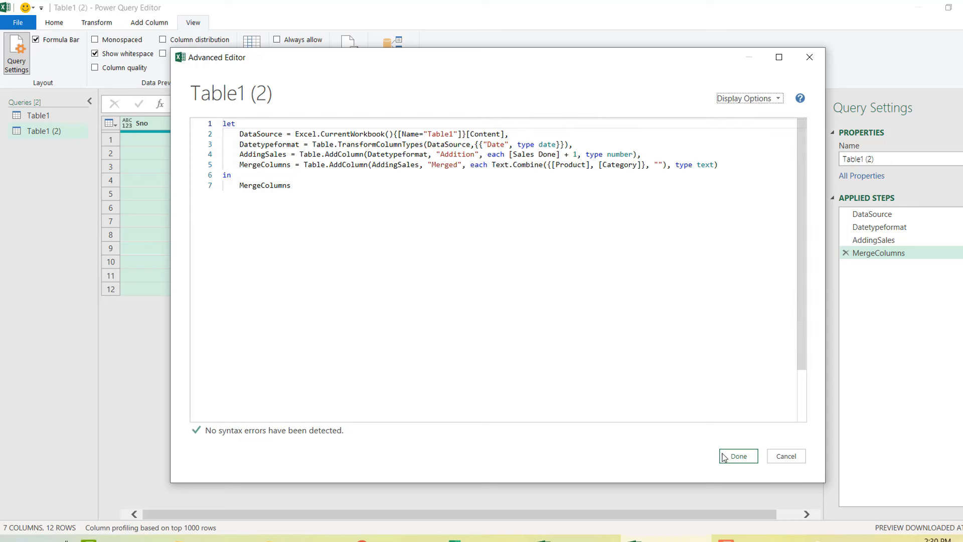
{"action": "left_click", "coordinate": [738, 455]}
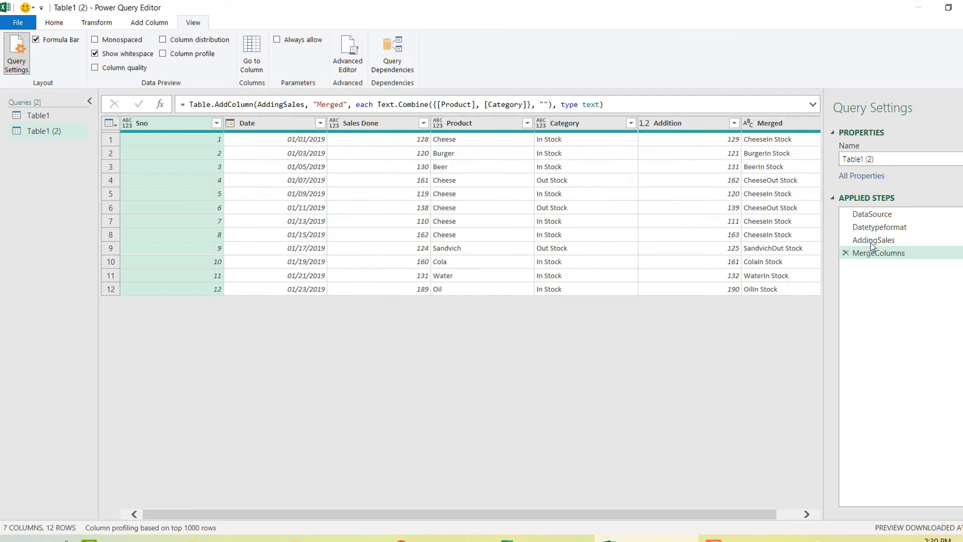
- Rename the applied step AddingSales to Adding_Sales in the Table1 (2) query
{"action": "left_click", "coordinate": [895, 240]}
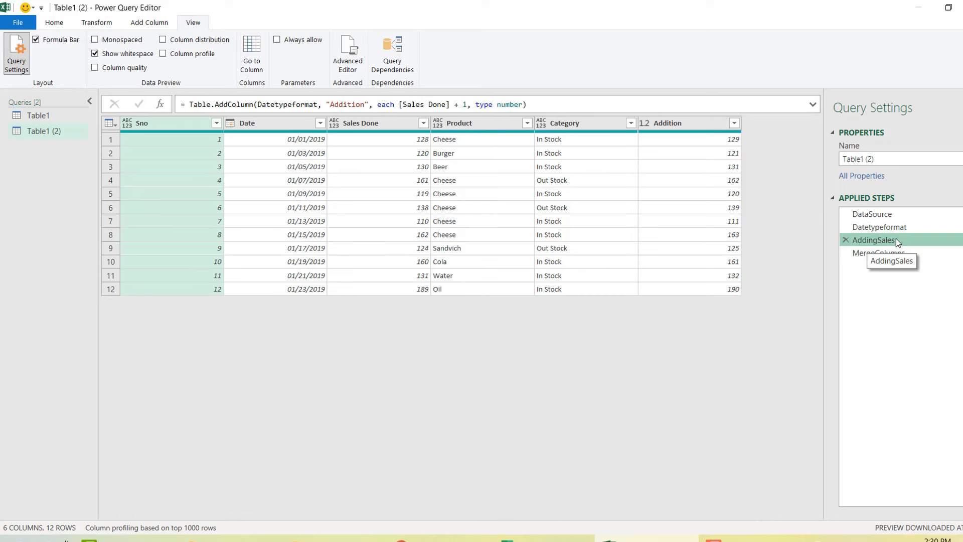
{"action": "right_click", "coordinate": [896, 239]}
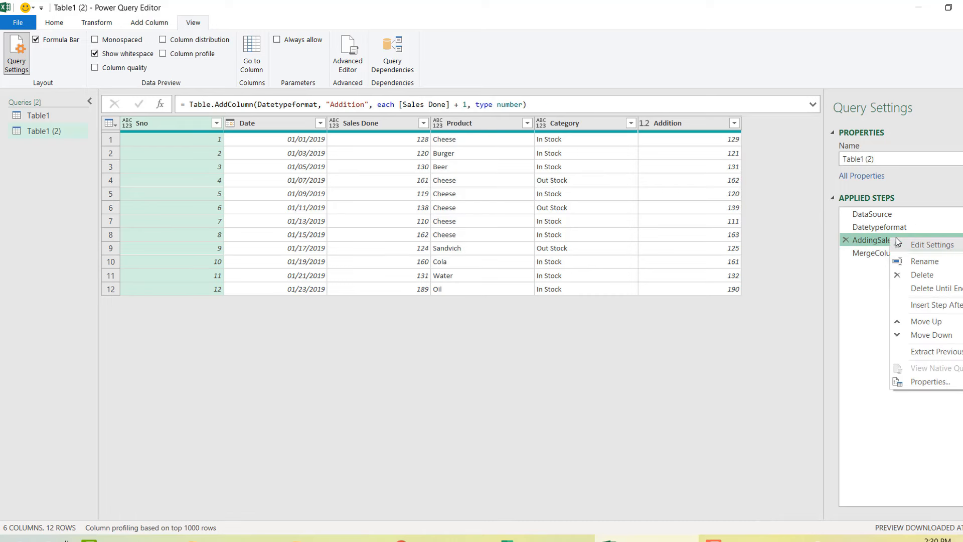
{"action": "left_click", "coordinate": [920, 263]}
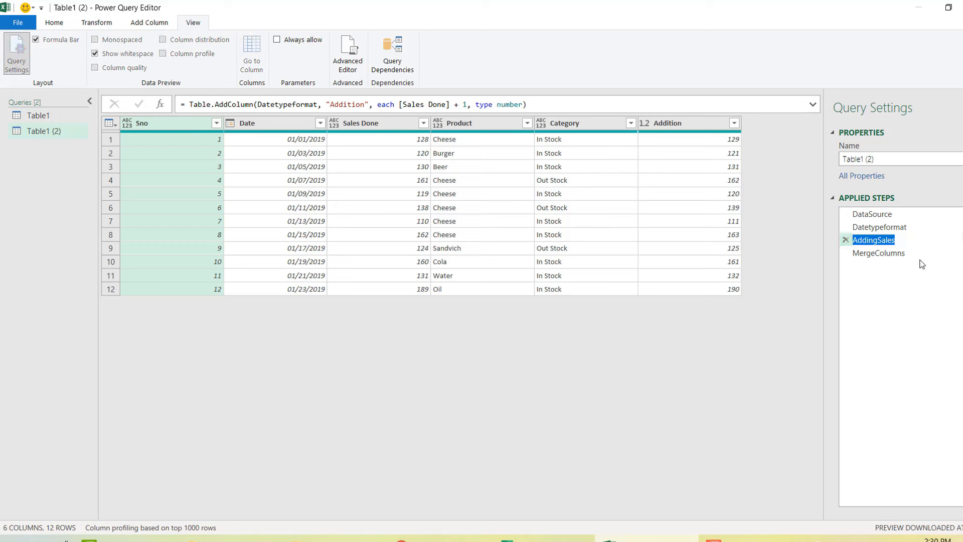
{"action": "left_click", "coordinate": [881, 239]}
{"action": "type", "text": "_"}
{"action": "key", "text": "Return"}
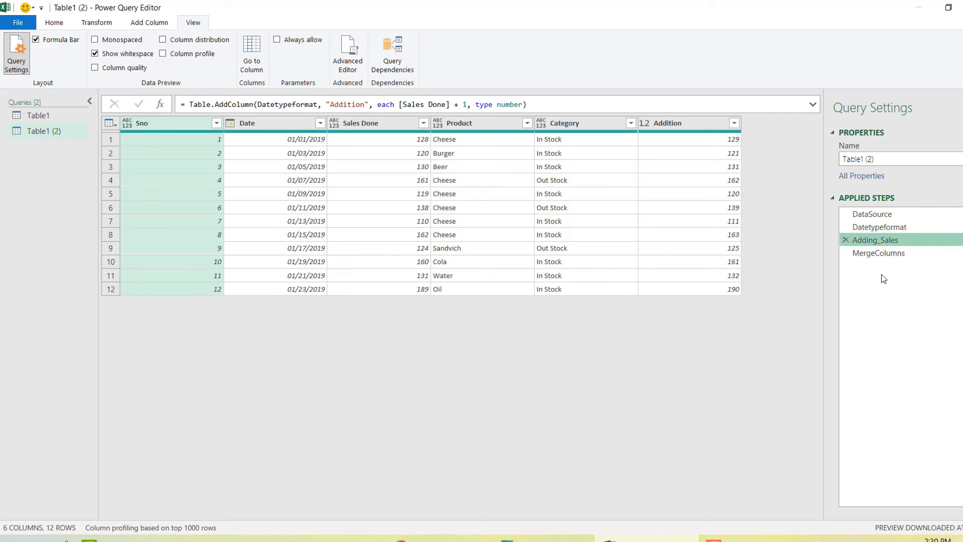
- Examine how Adding_Sales is referenced in the MergeColumns step's formula and in the query's full M code
{"action": "left_click", "coordinate": [877, 253]}
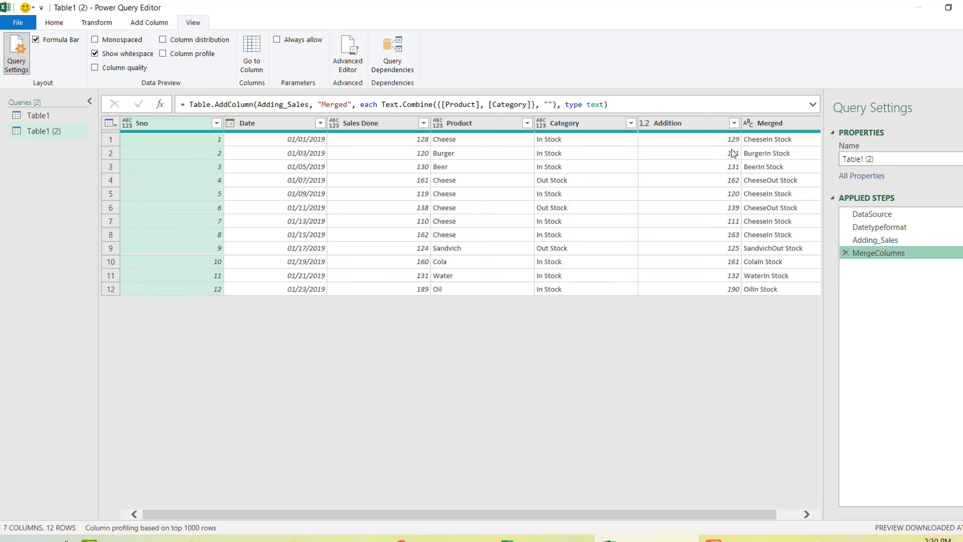
{"action": "left_click", "coordinate": [885, 239]}
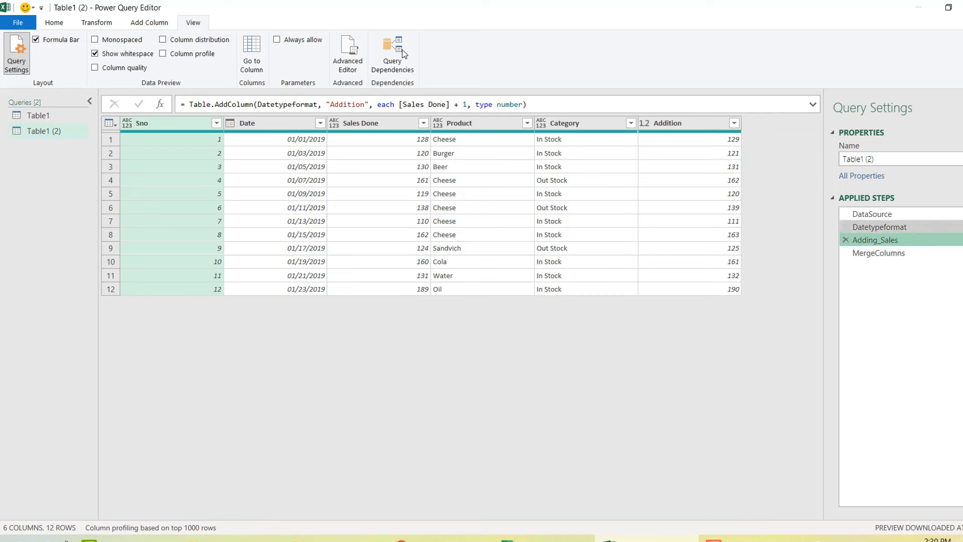
{"action": "left_click", "coordinate": [345, 56]}
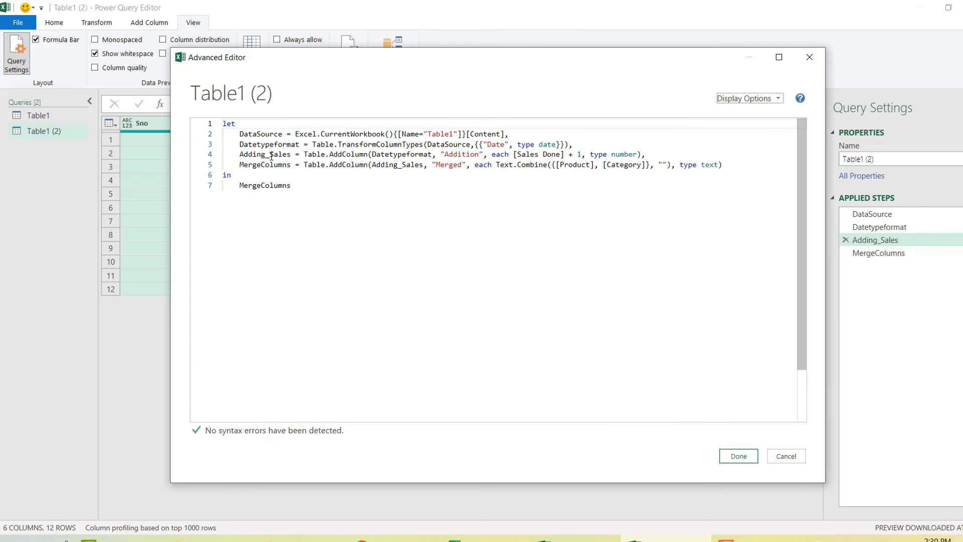
{"action": "double_click", "coordinate": [271, 155]}
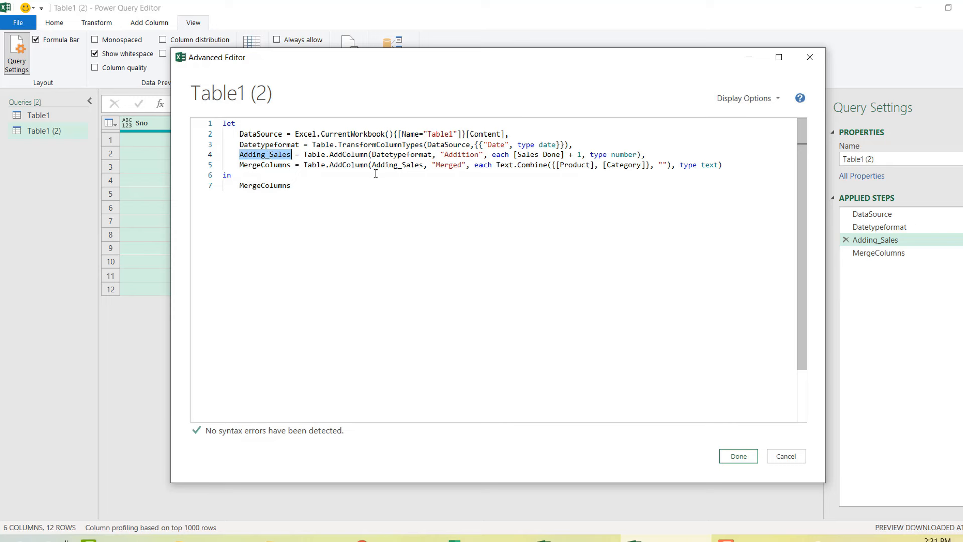
{"action": "double_click", "coordinate": [393, 166]}
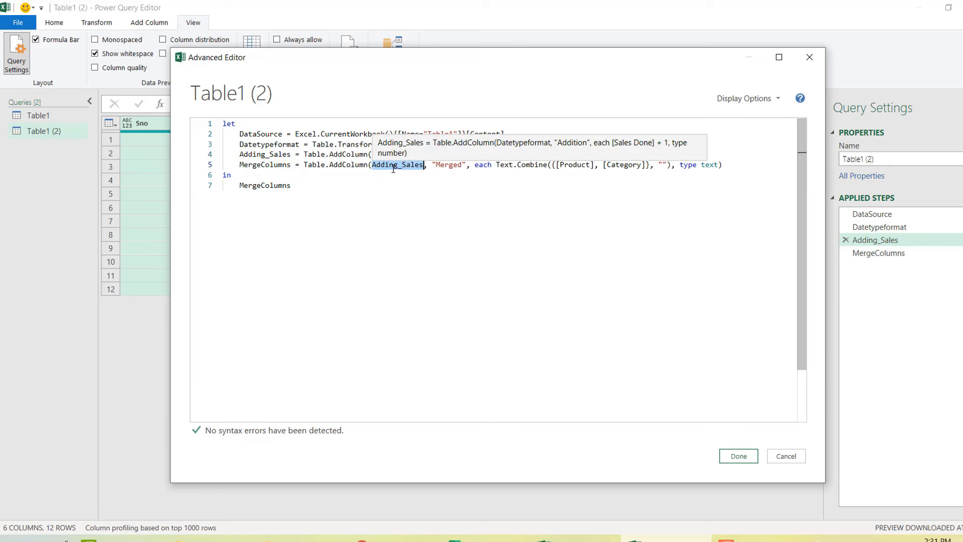
{"action": "left_click", "coordinate": [397, 185]}
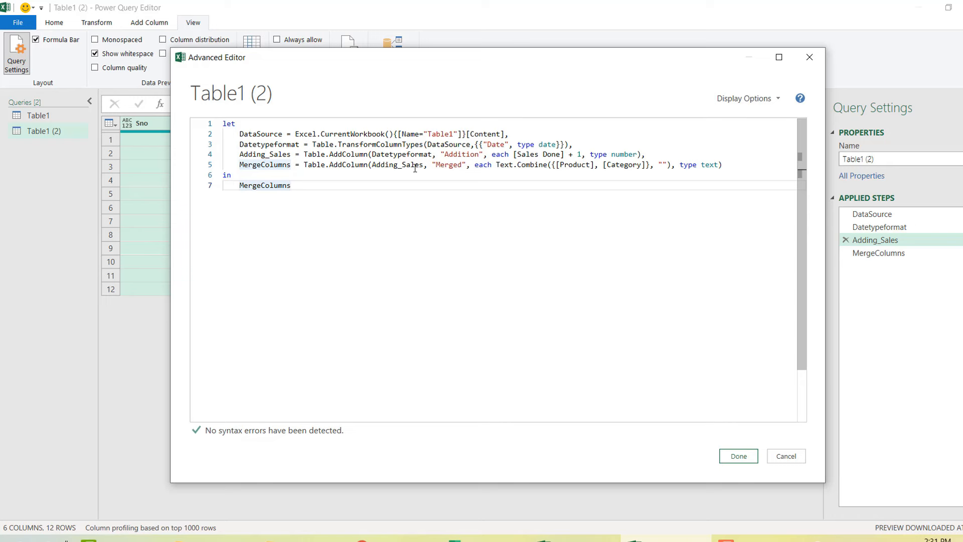
{"action": "mouse_move", "coordinate": [406, 165]}
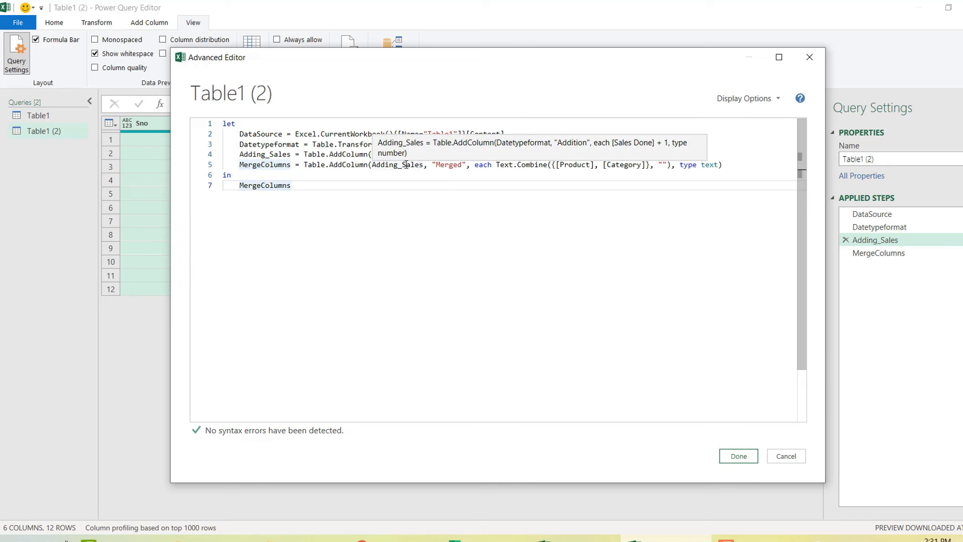
{"action": "left_click", "coordinate": [737, 456]}
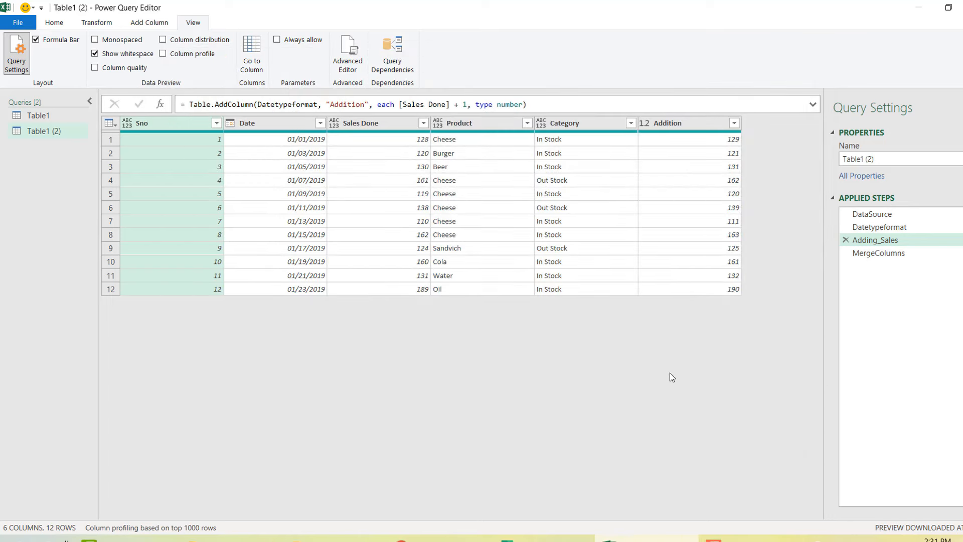
{"action": "left_click", "coordinate": [353, 69]}
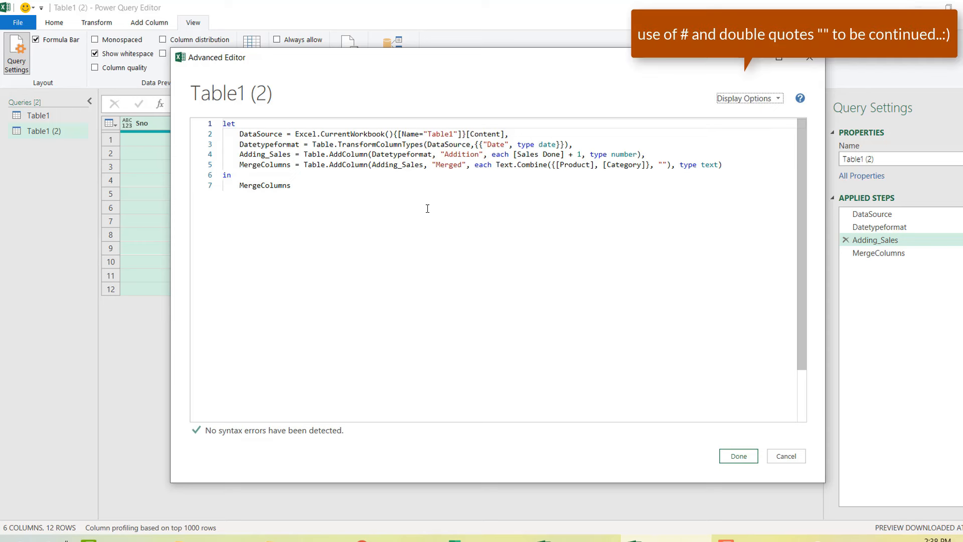
{"action": "left_click", "coordinate": [741, 454]}
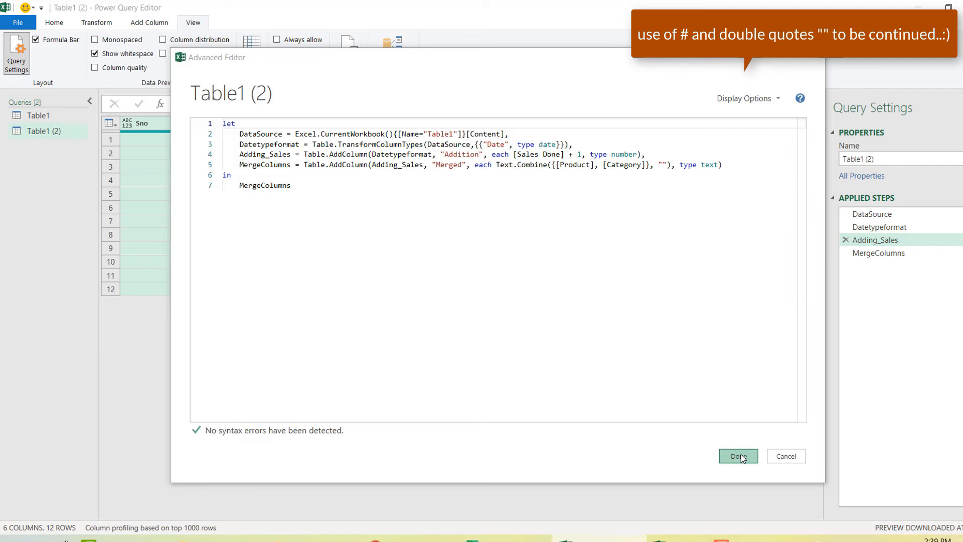